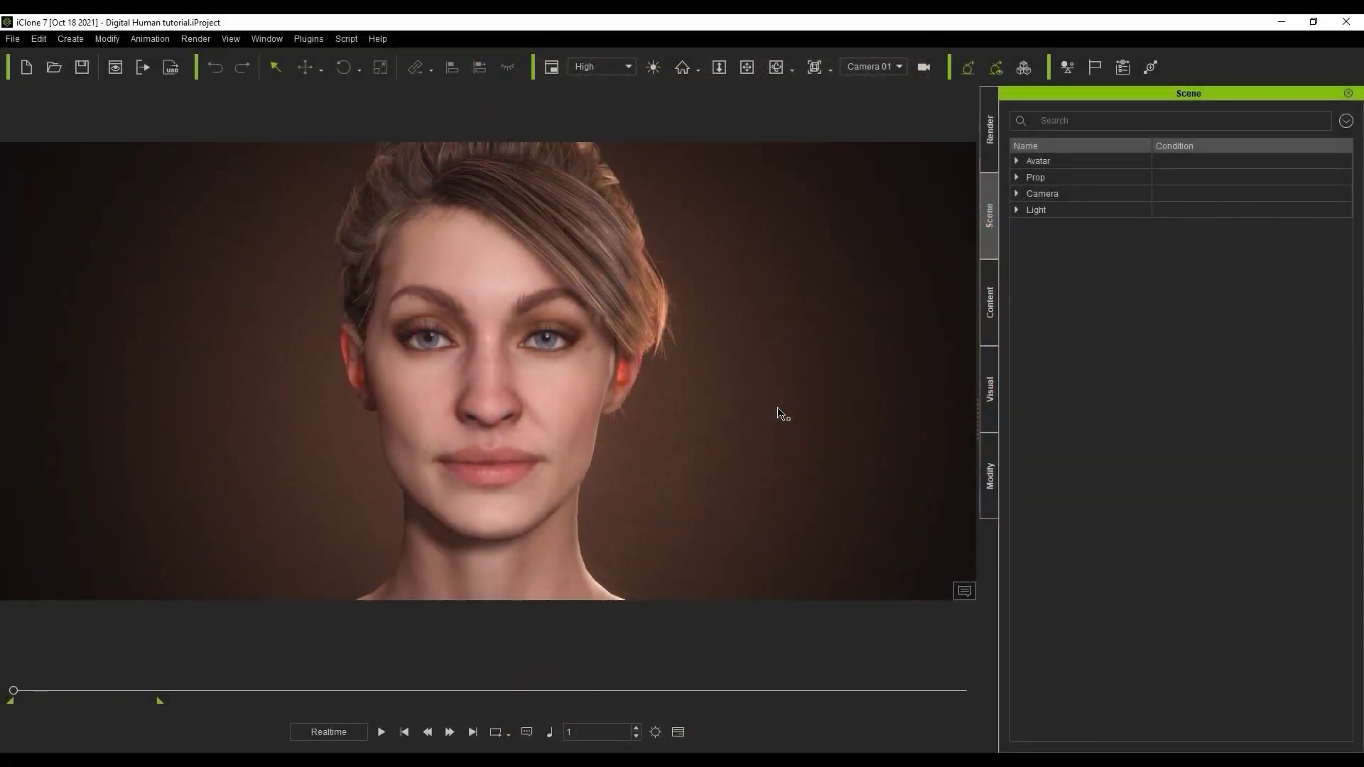
Preview the talking animation, then select the Olivia_blendshape_fix9 character in the scene list.
click(382, 736)
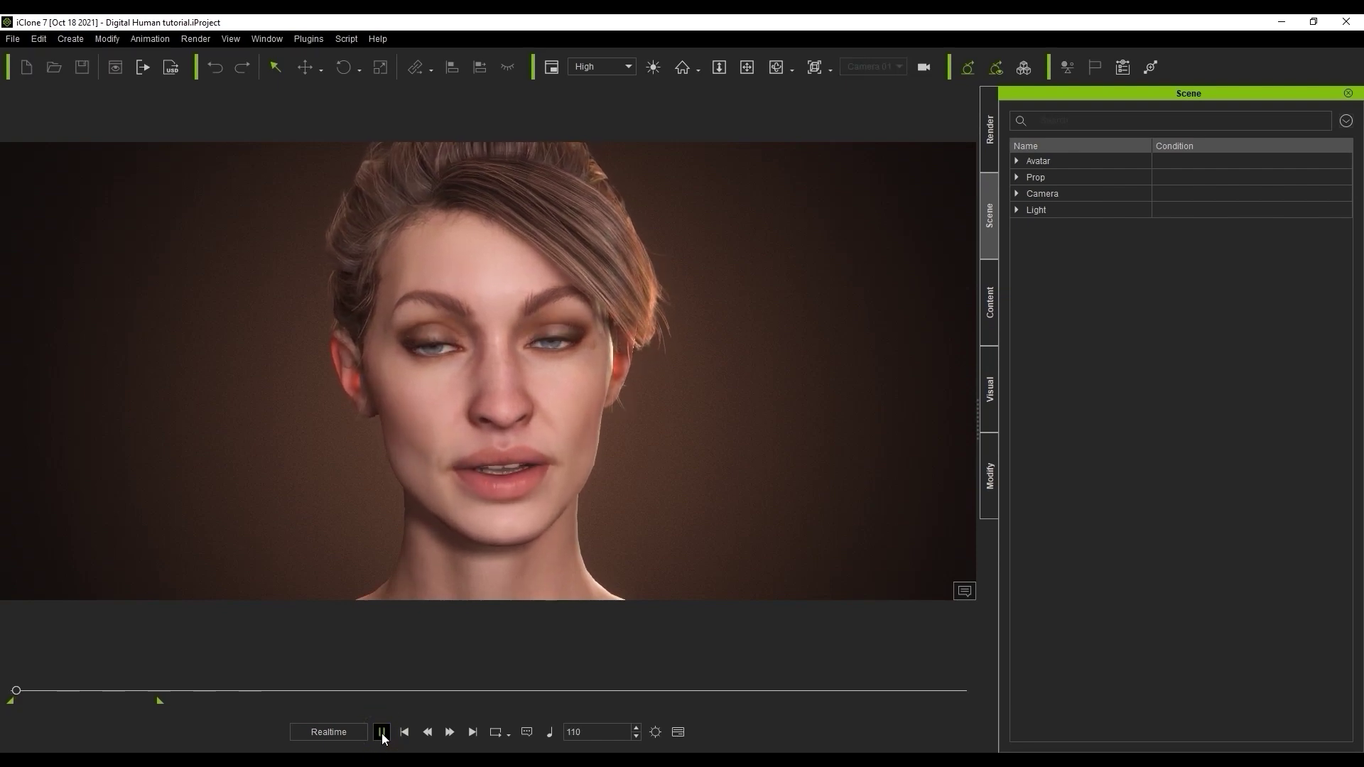
click(382, 733)
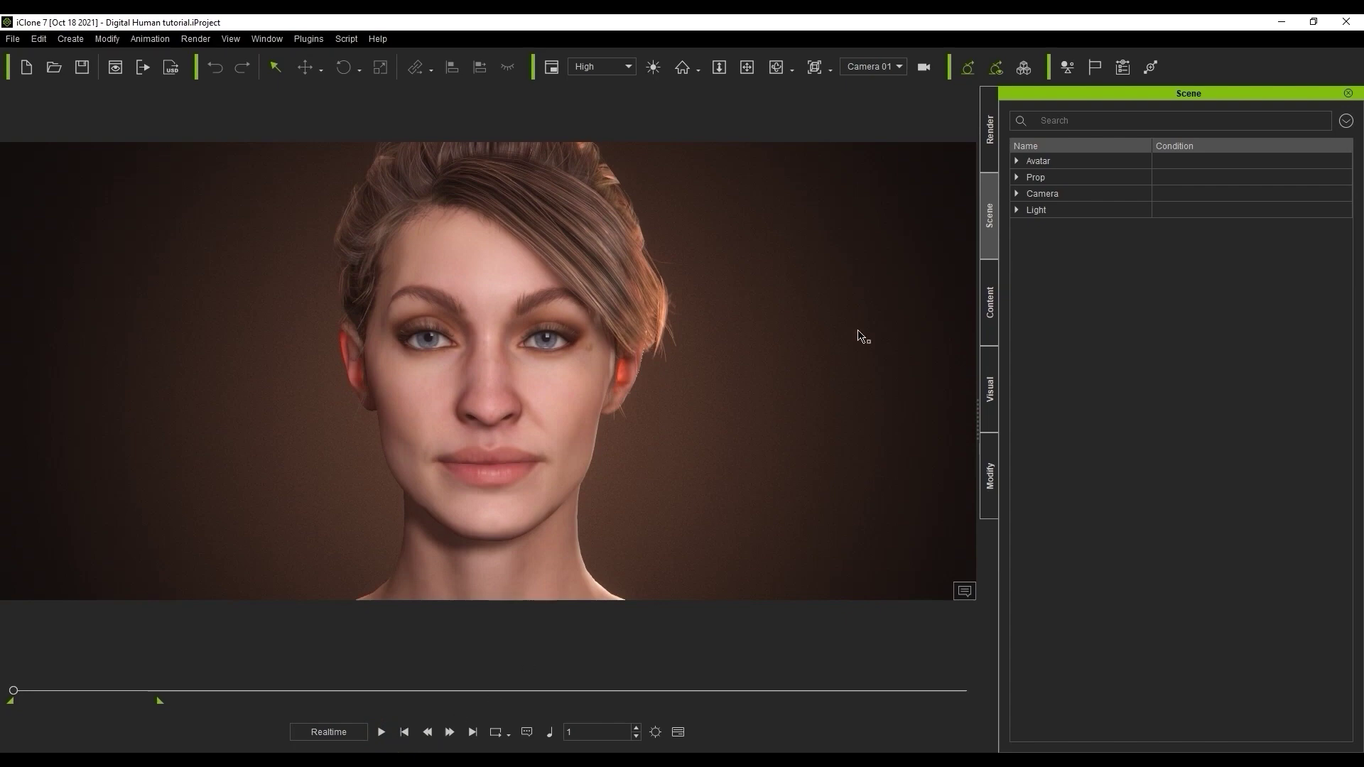
click(1017, 162)
click(1091, 178)
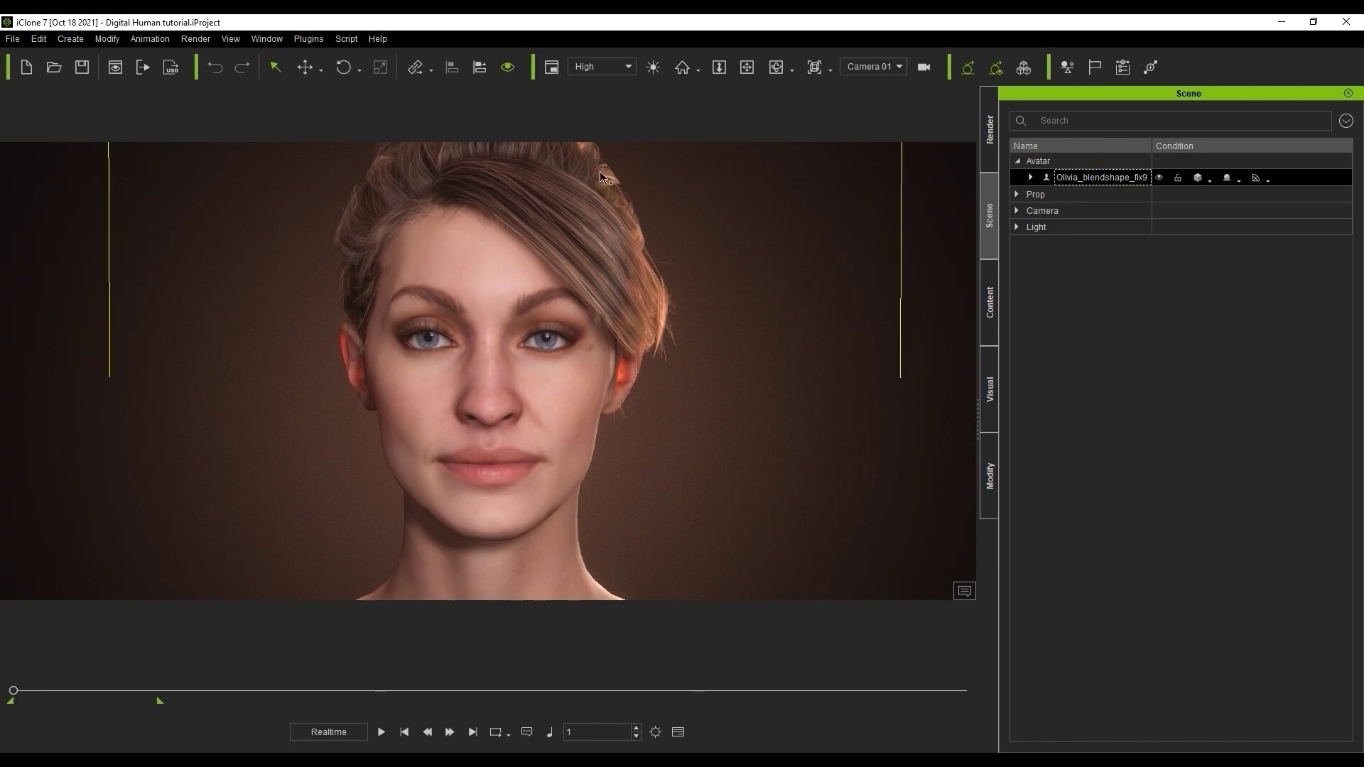
Configure the USD export: default prim Olivia, RTX Path-Traced, frame range, no IBL, send to server.
click(173, 69)
click(804, 185)
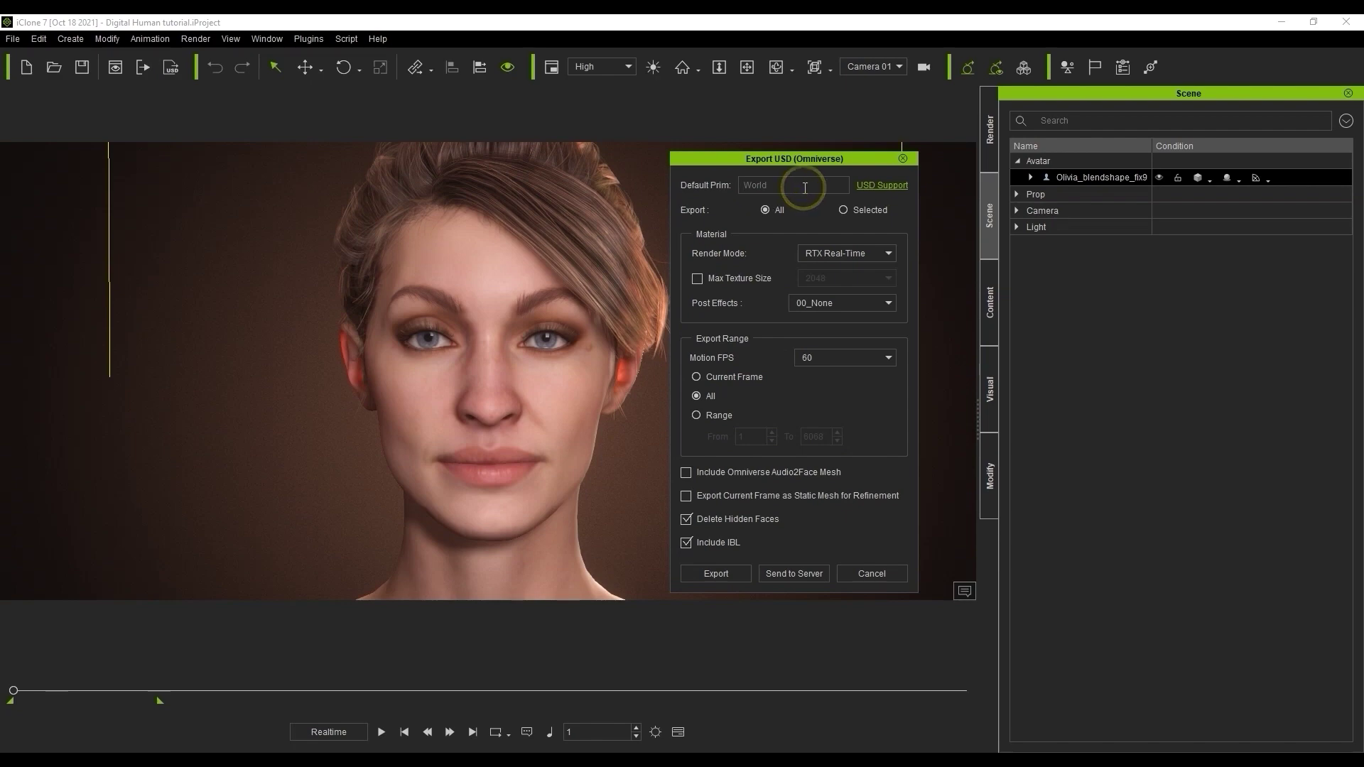
text(Olivia)
click(889, 253)
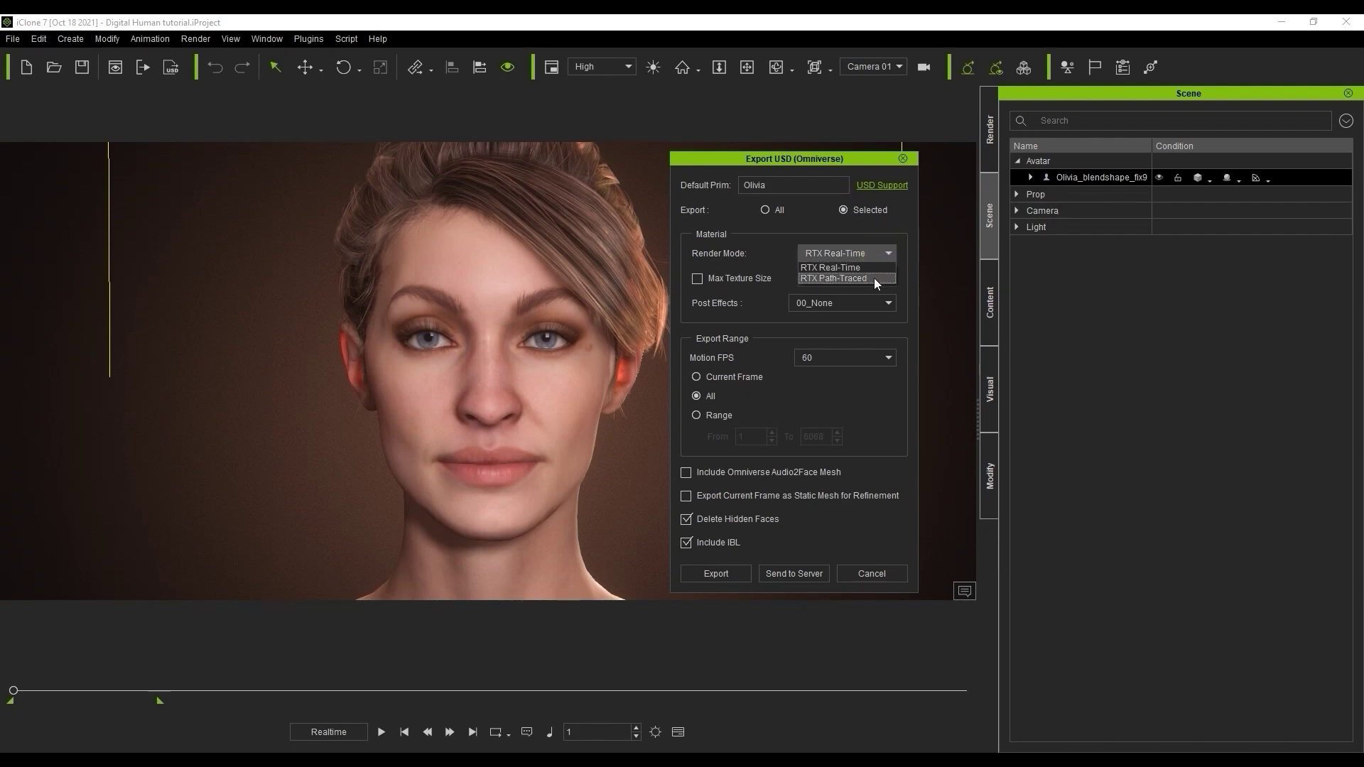
click(874, 279)
click(723, 419)
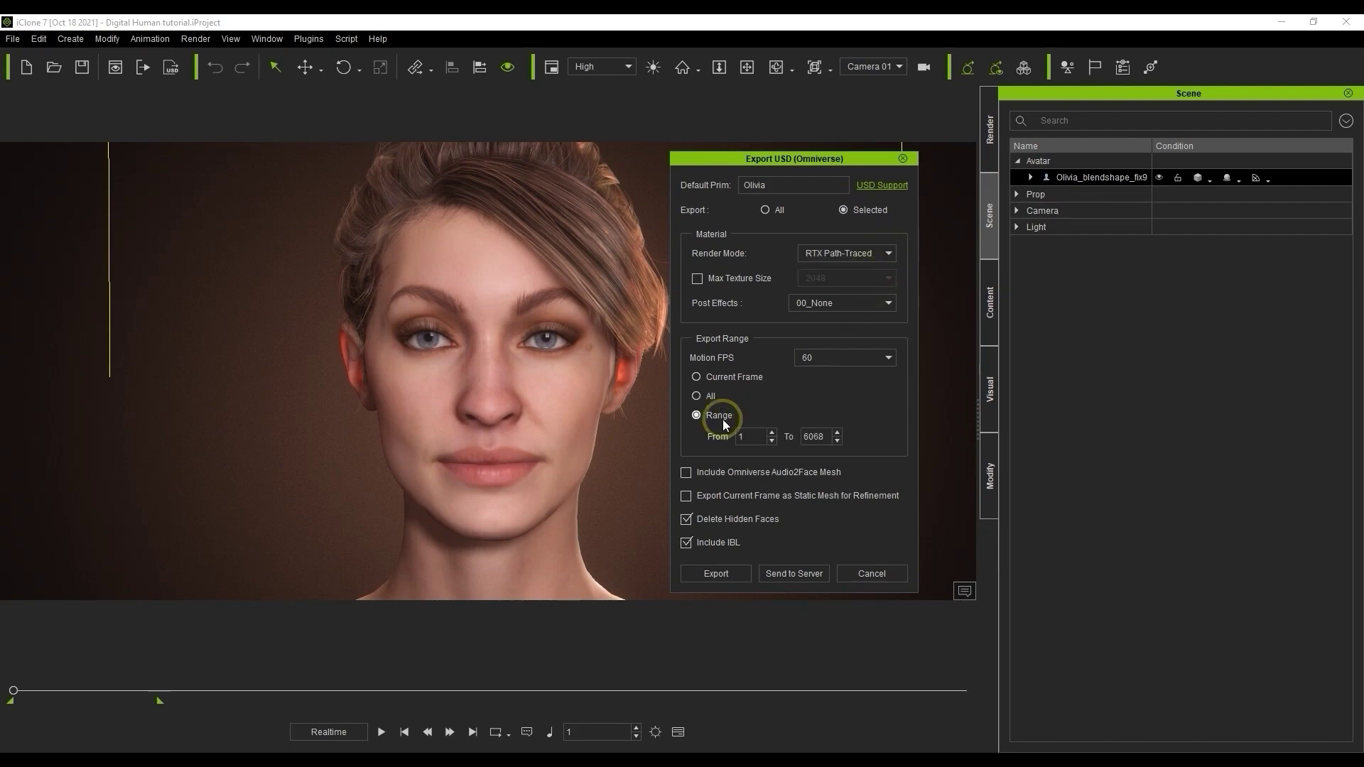
click(726, 543)
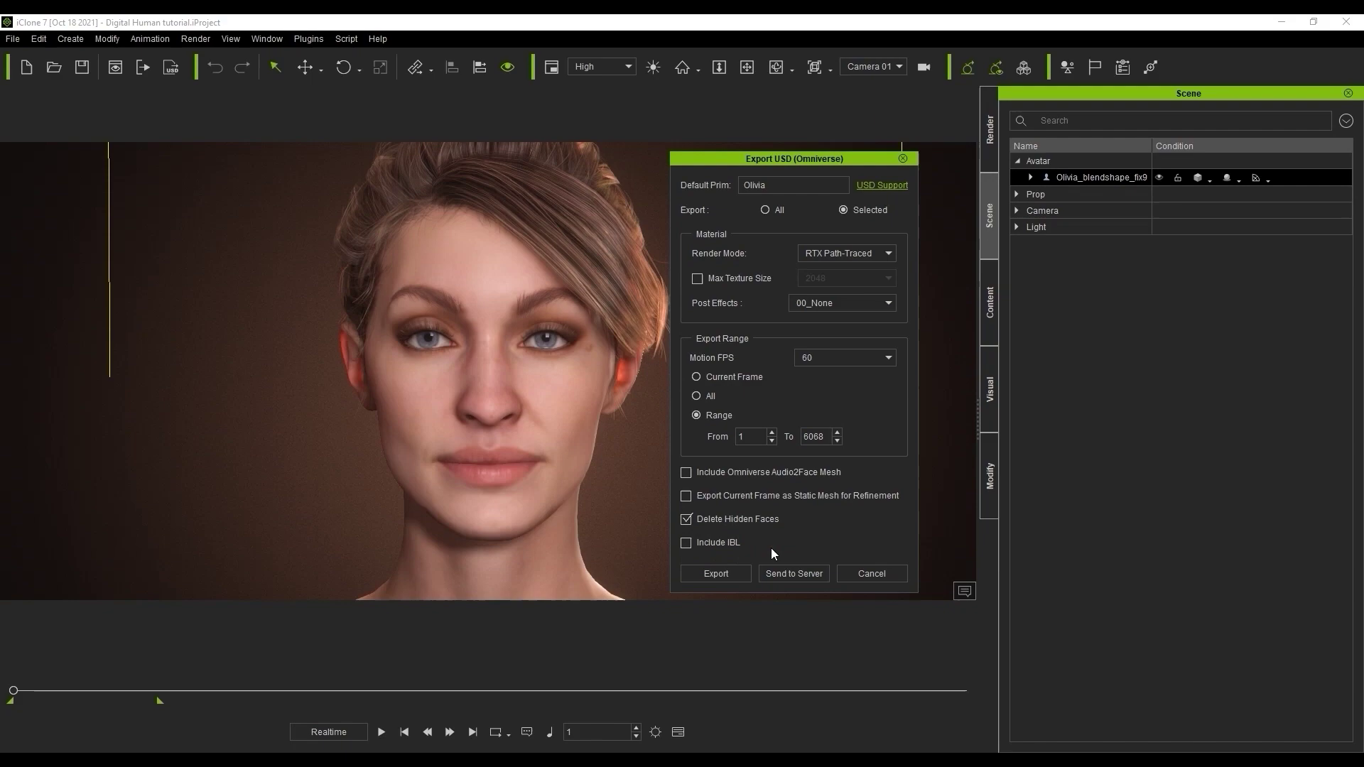
click(820, 573)
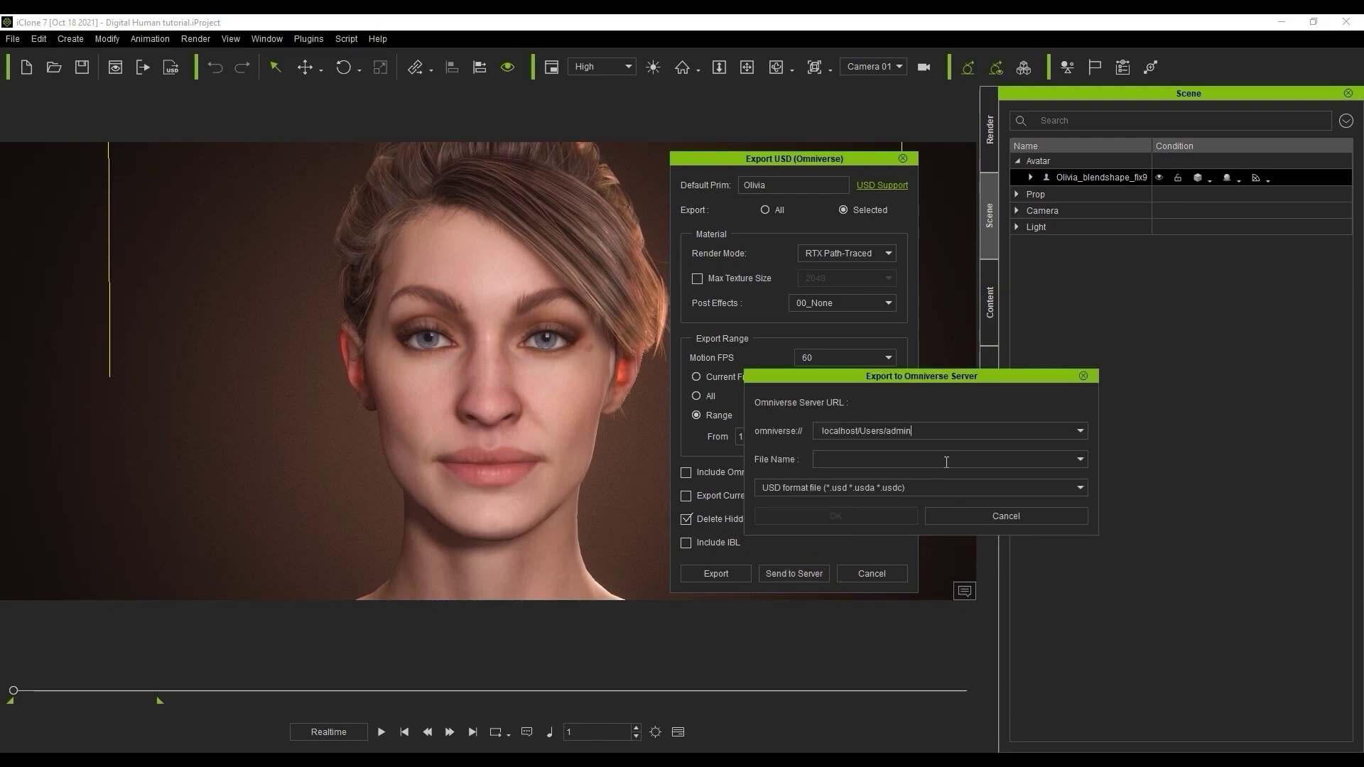
click(947, 461)
Export the file as Olivia to the server, then open Create's UsdSkel preferences page.
text(Olivia)
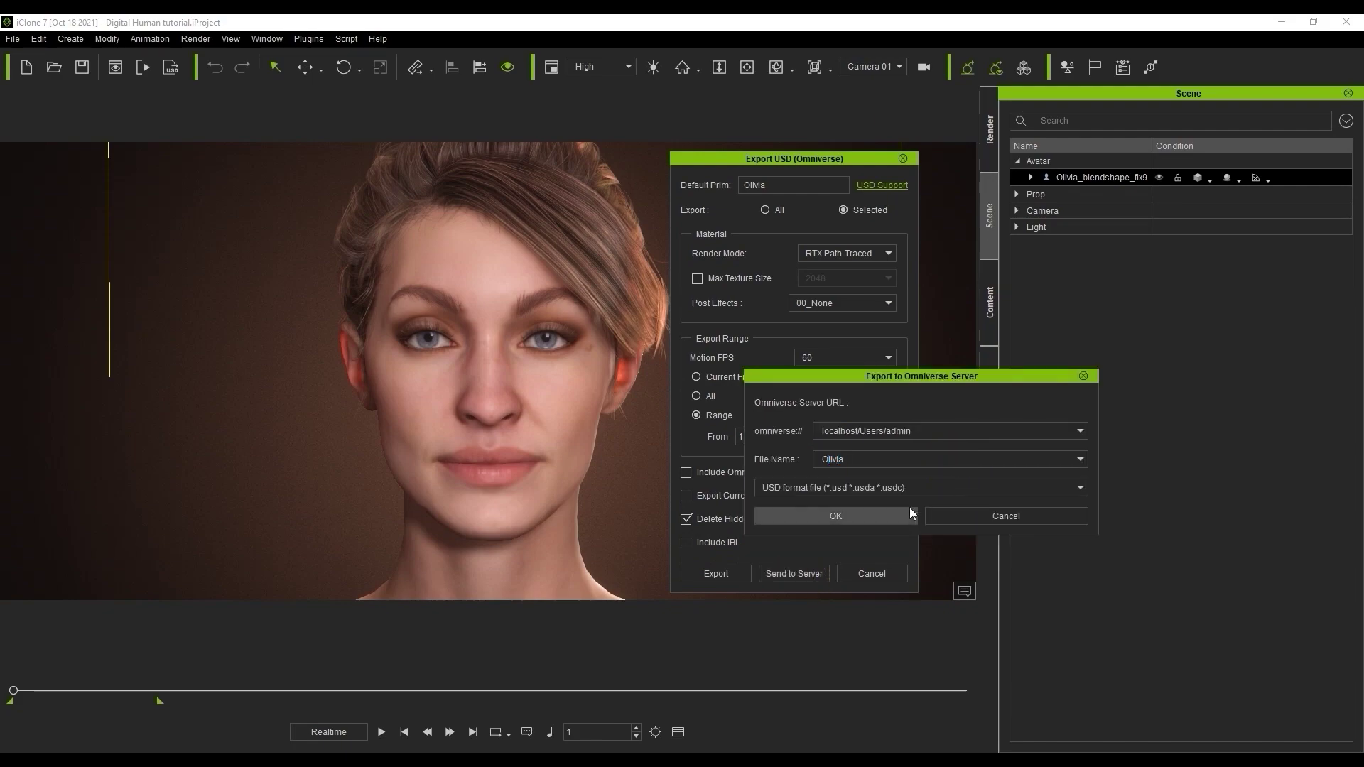
click(904, 512)
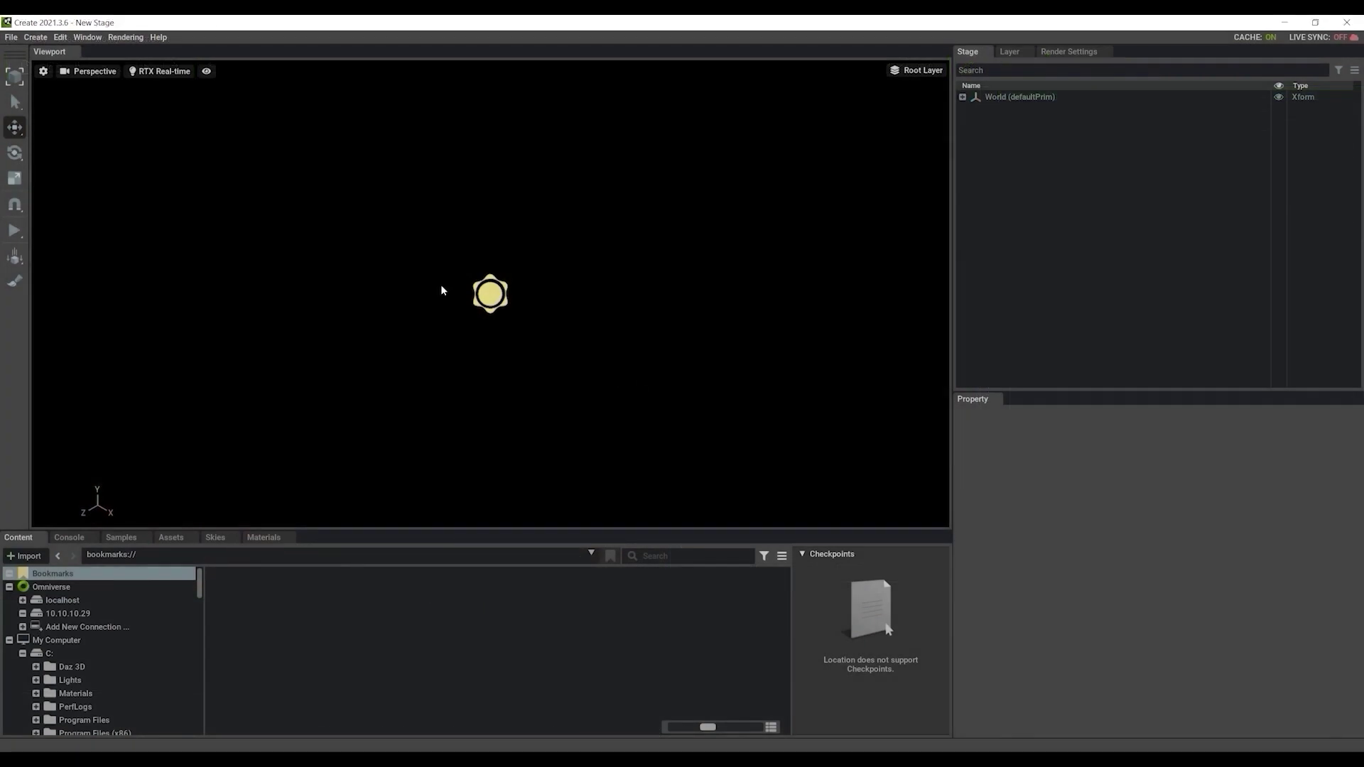
click(60, 37)
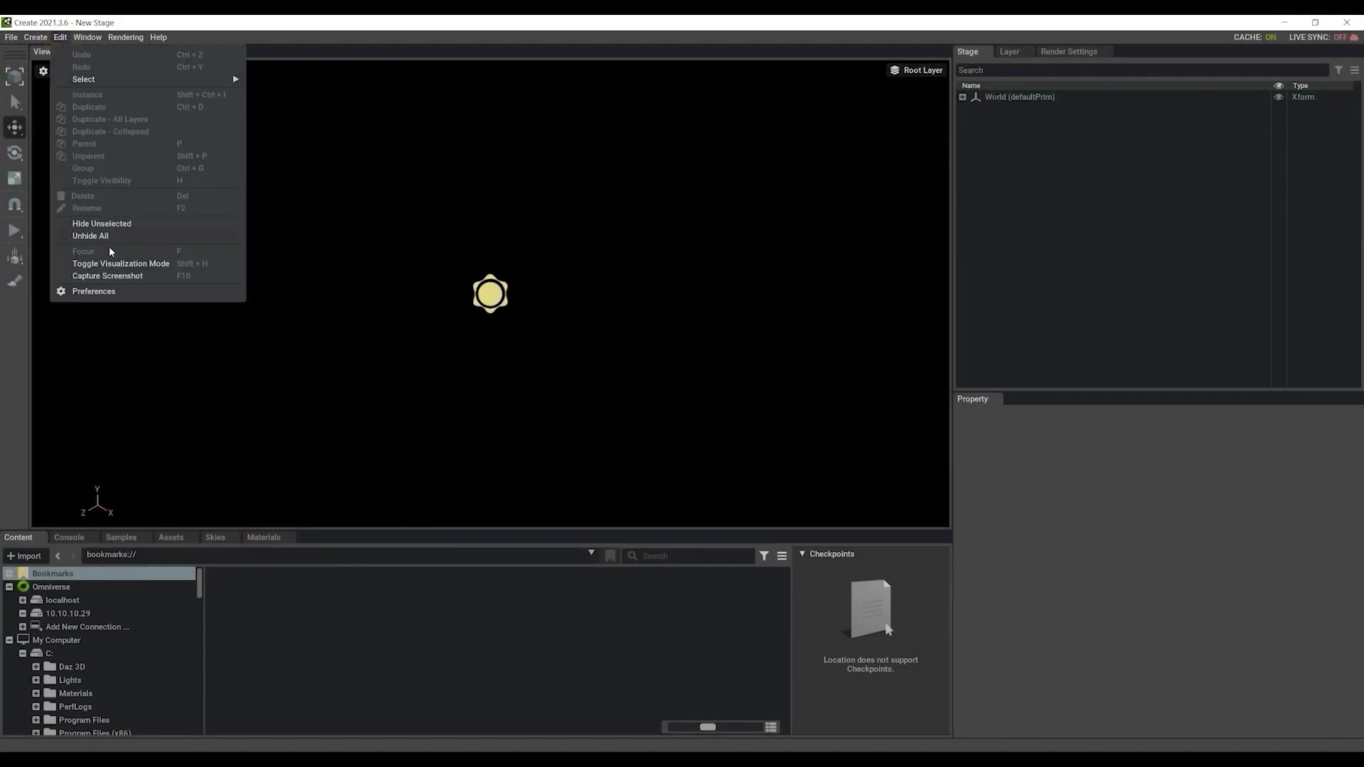
click(114, 293)
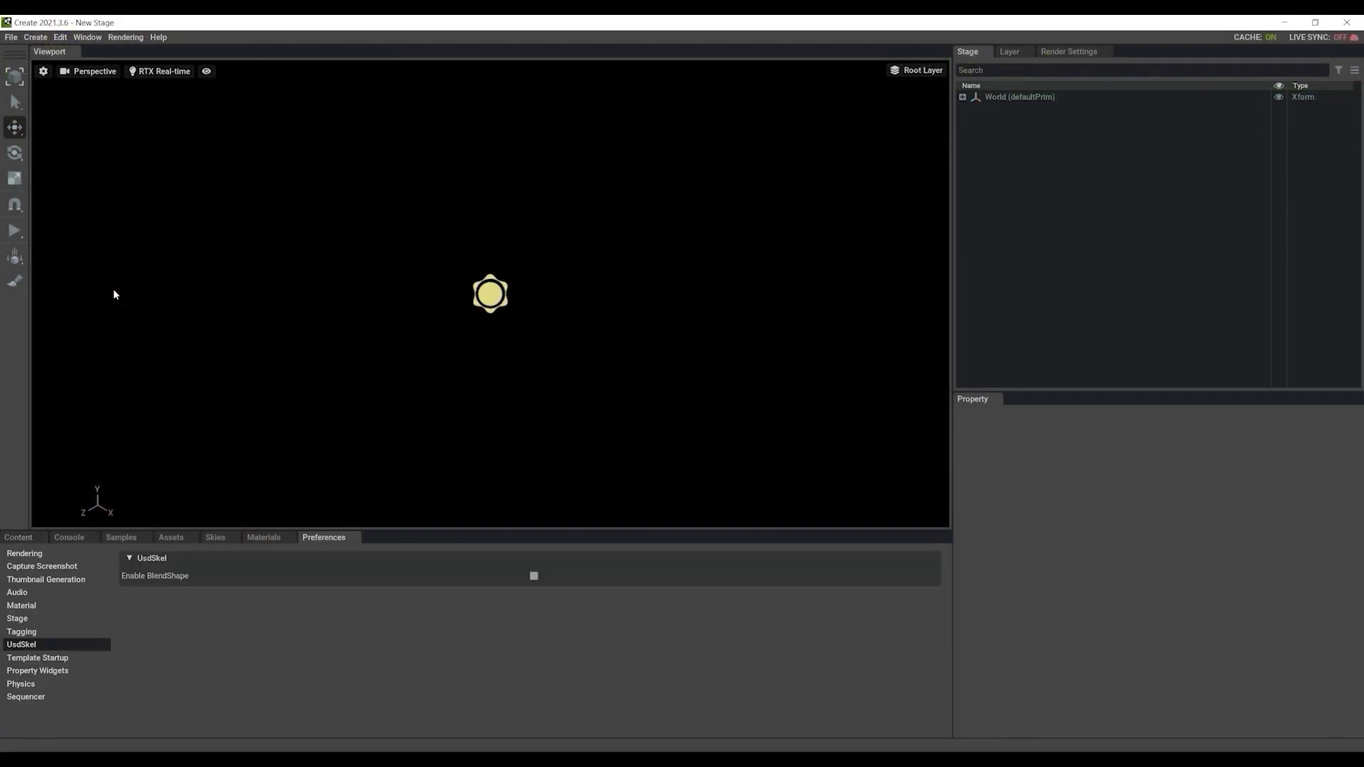
click(36, 645)
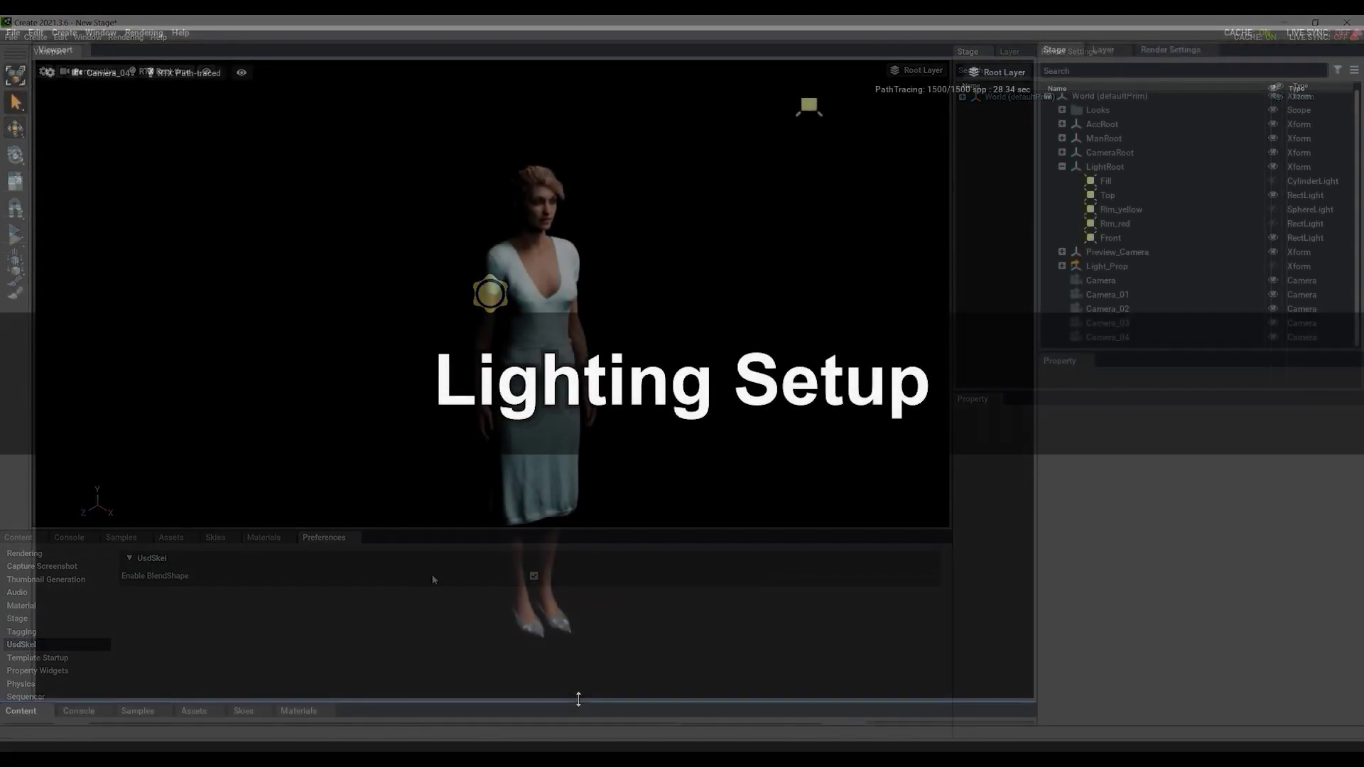
Add Astronaut_Background.usd to the stage behind the character.
drag(587, 702, 639, 527)
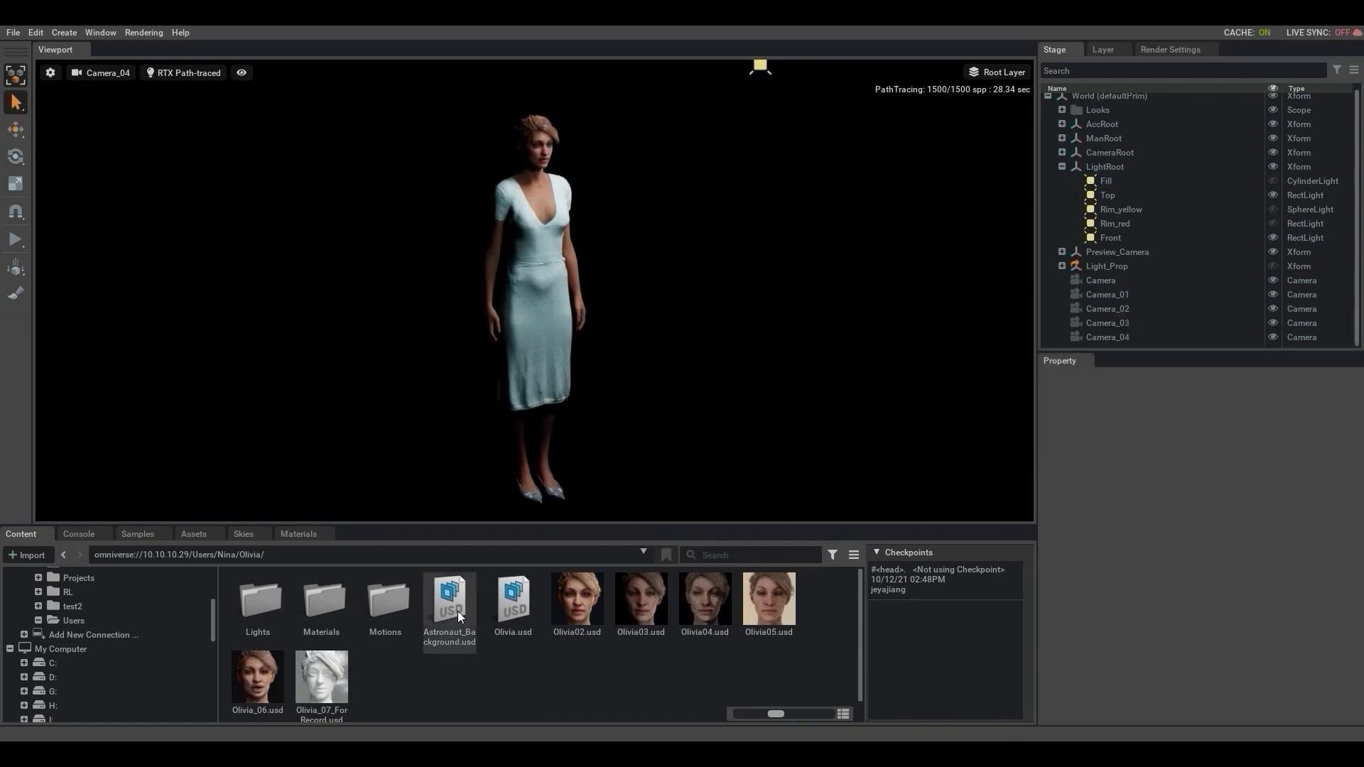
drag(1248, 360, 1248, 505)
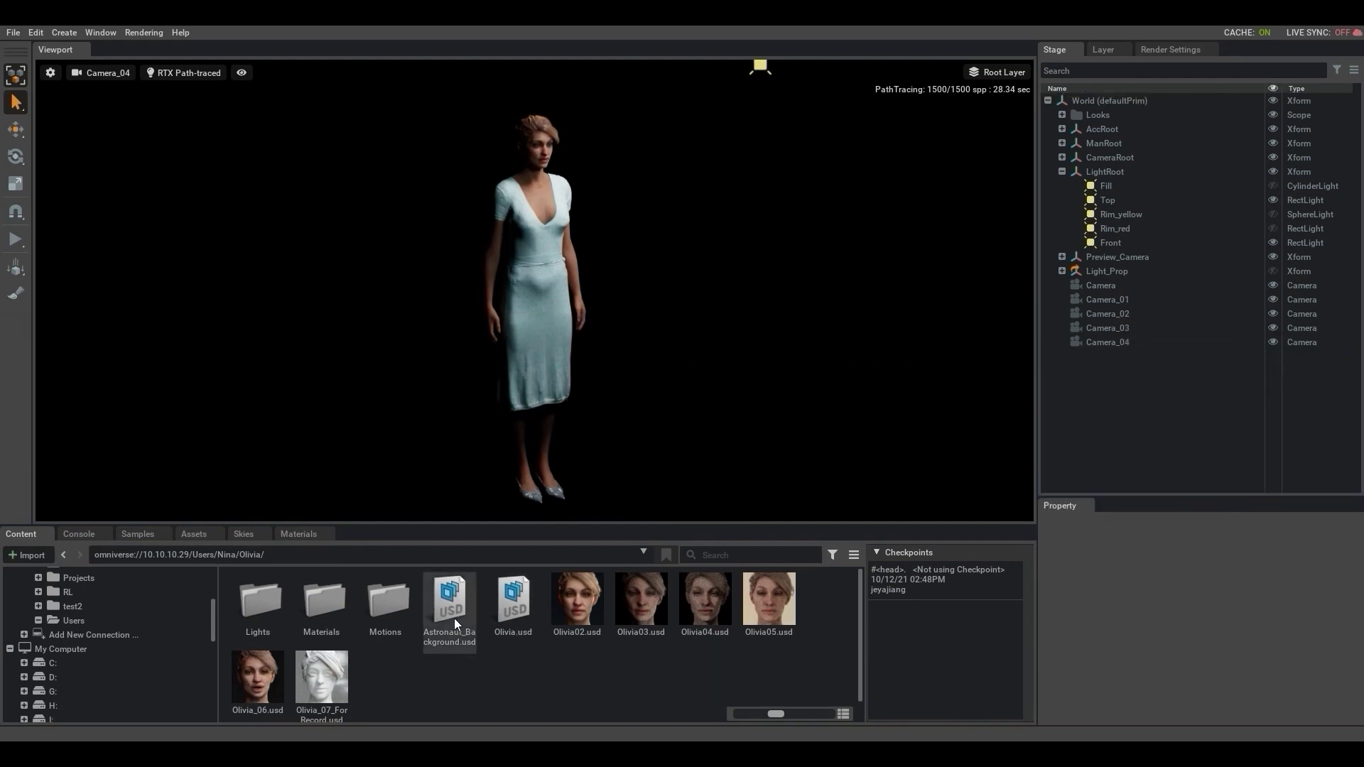
mouse_move(455, 618)
mouse_down()
mouse_move(1202, 434)
mouse_move(1174, 430)
mouse_up()
drag(606, 526, 628, 706)
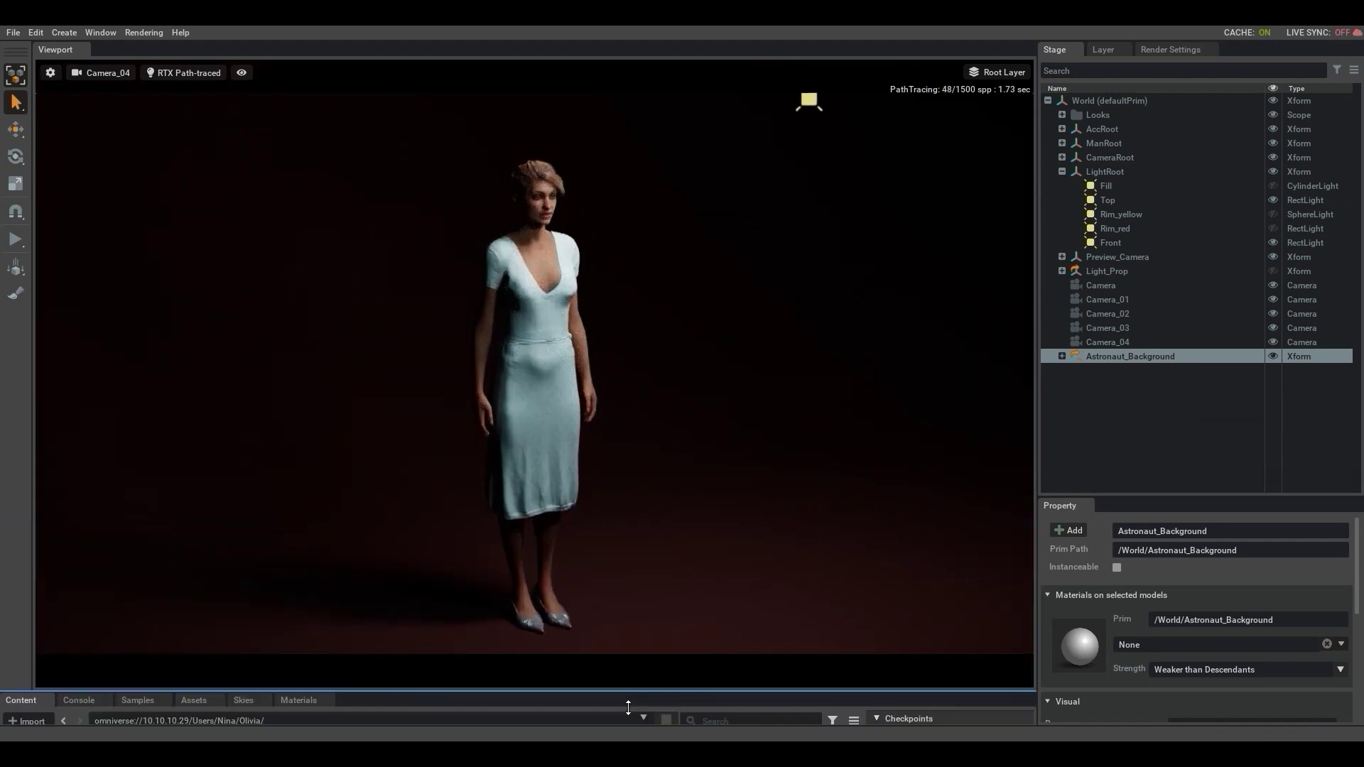
Set the Backdrop material's color tint to dark neutral grey after trying white, red and pink.
click(1063, 357)
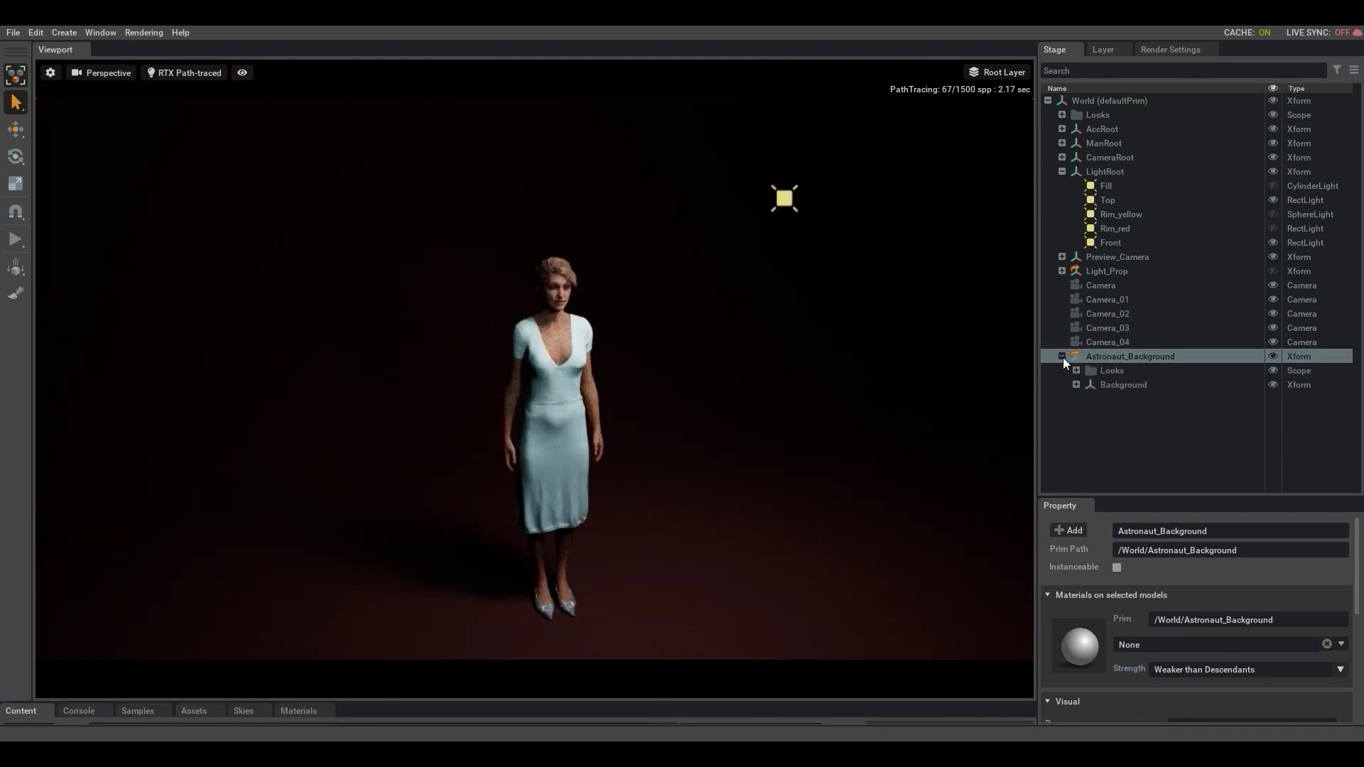
click(1076, 372)
scroll(1082, 421, down, 2)
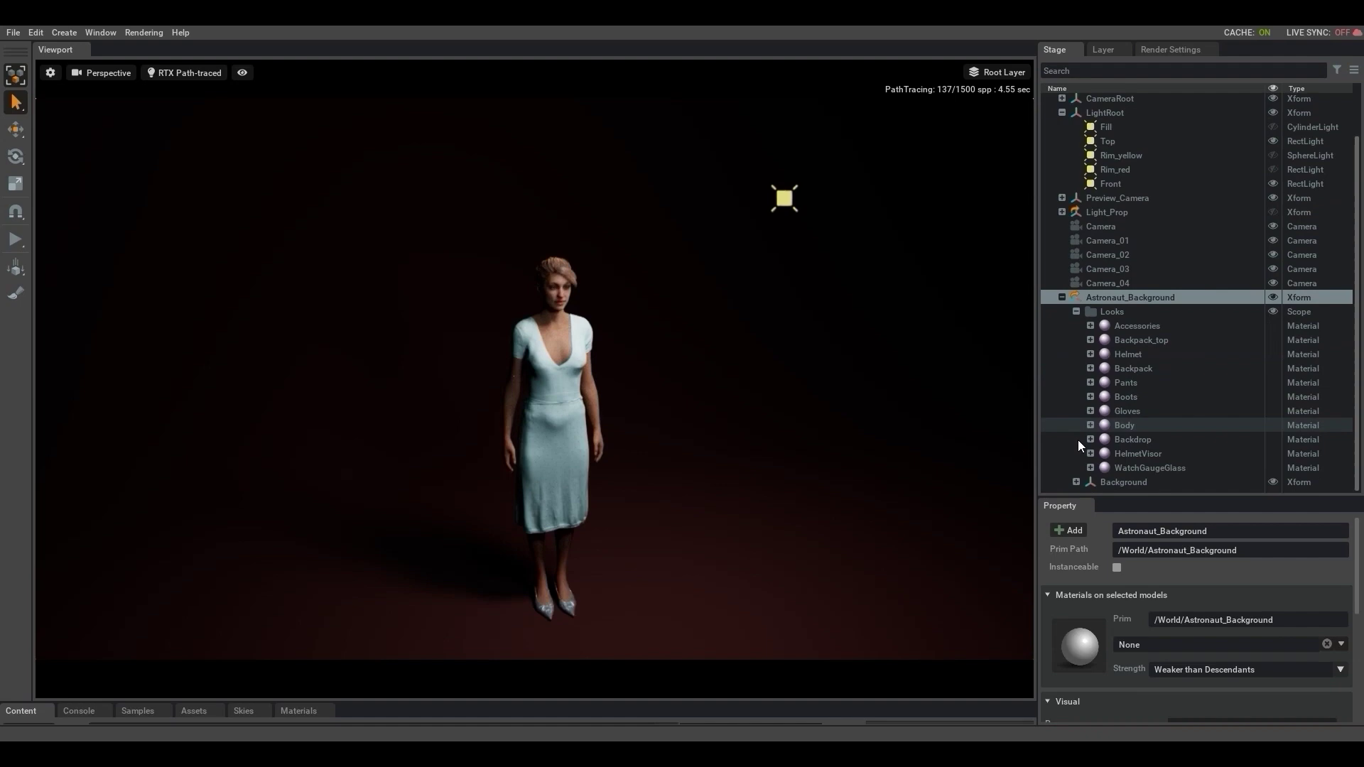
click(1169, 441)
scroll(1159, 625, down, 5)
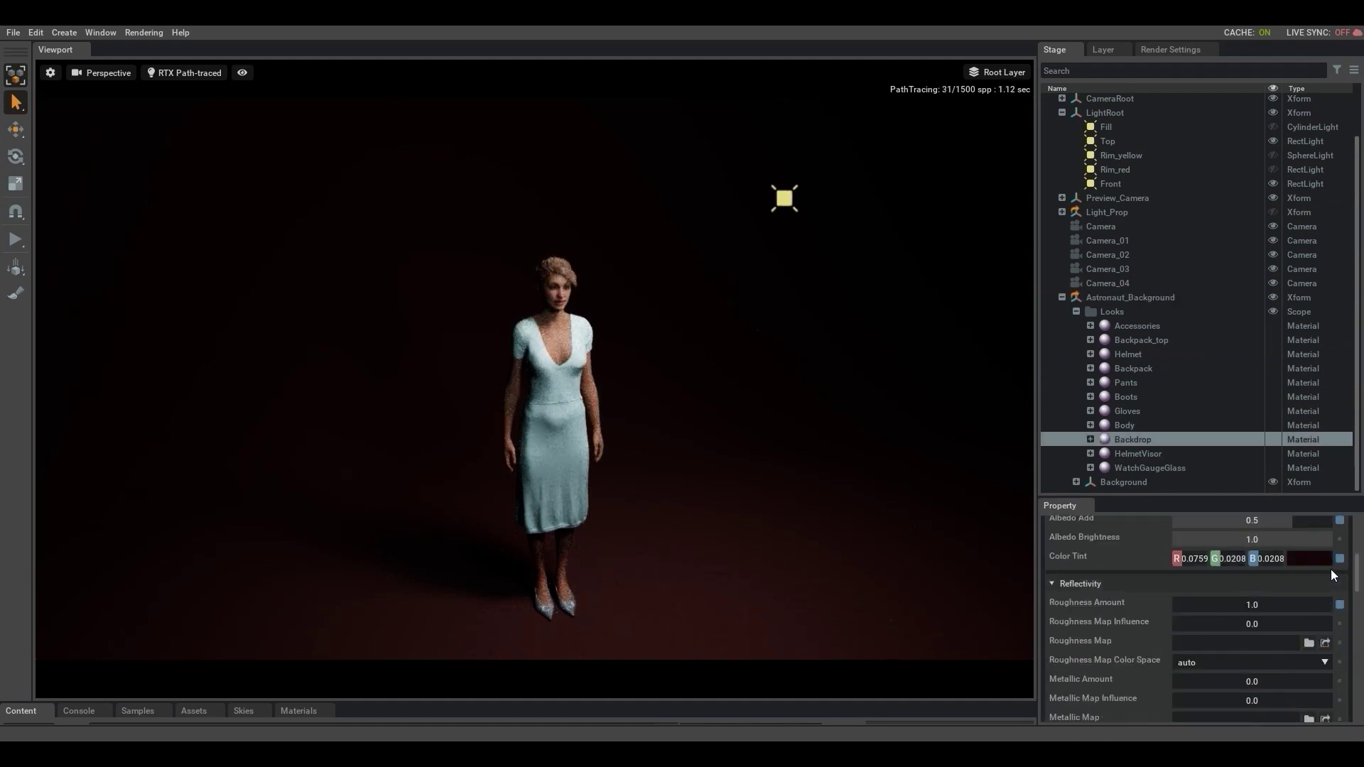
click(1309, 567)
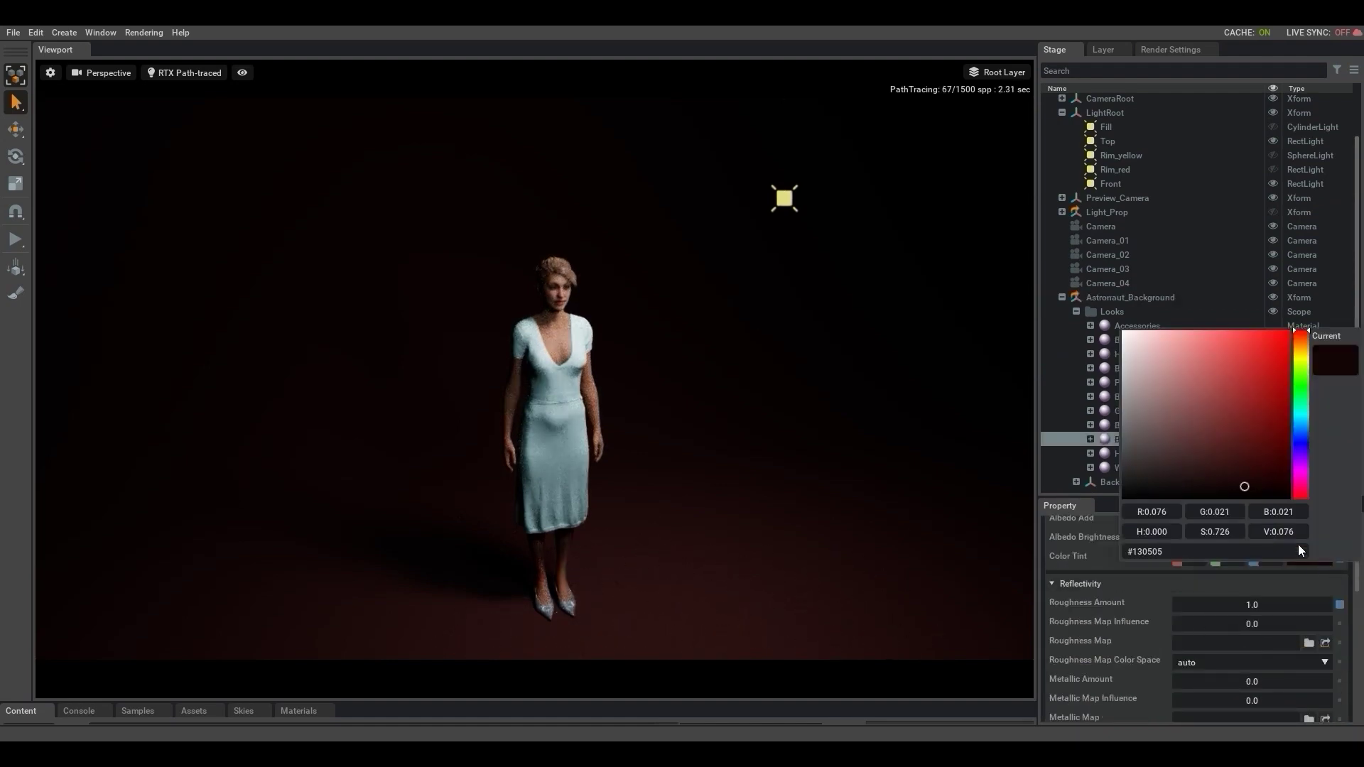
click(1129, 332)
click(1216, 352)
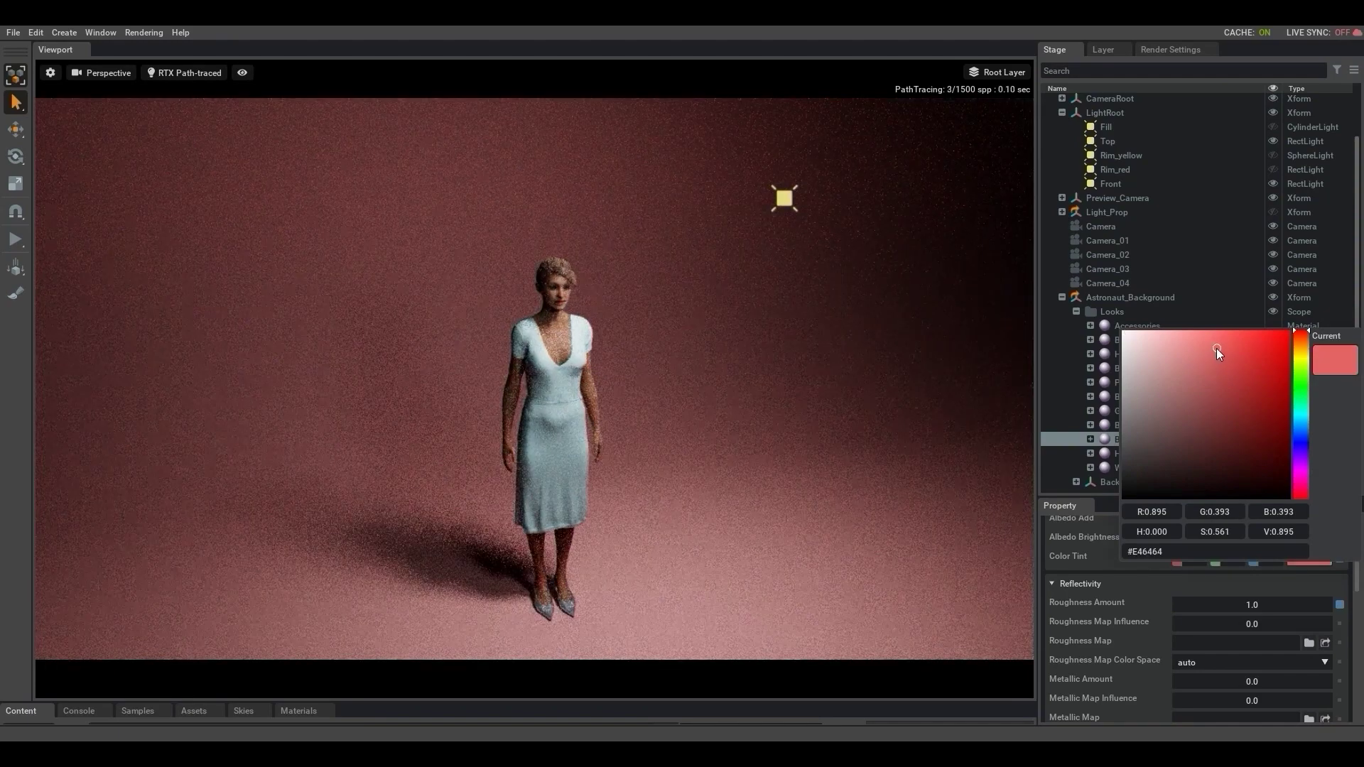
click(1135, 339)
click(1148, 475)
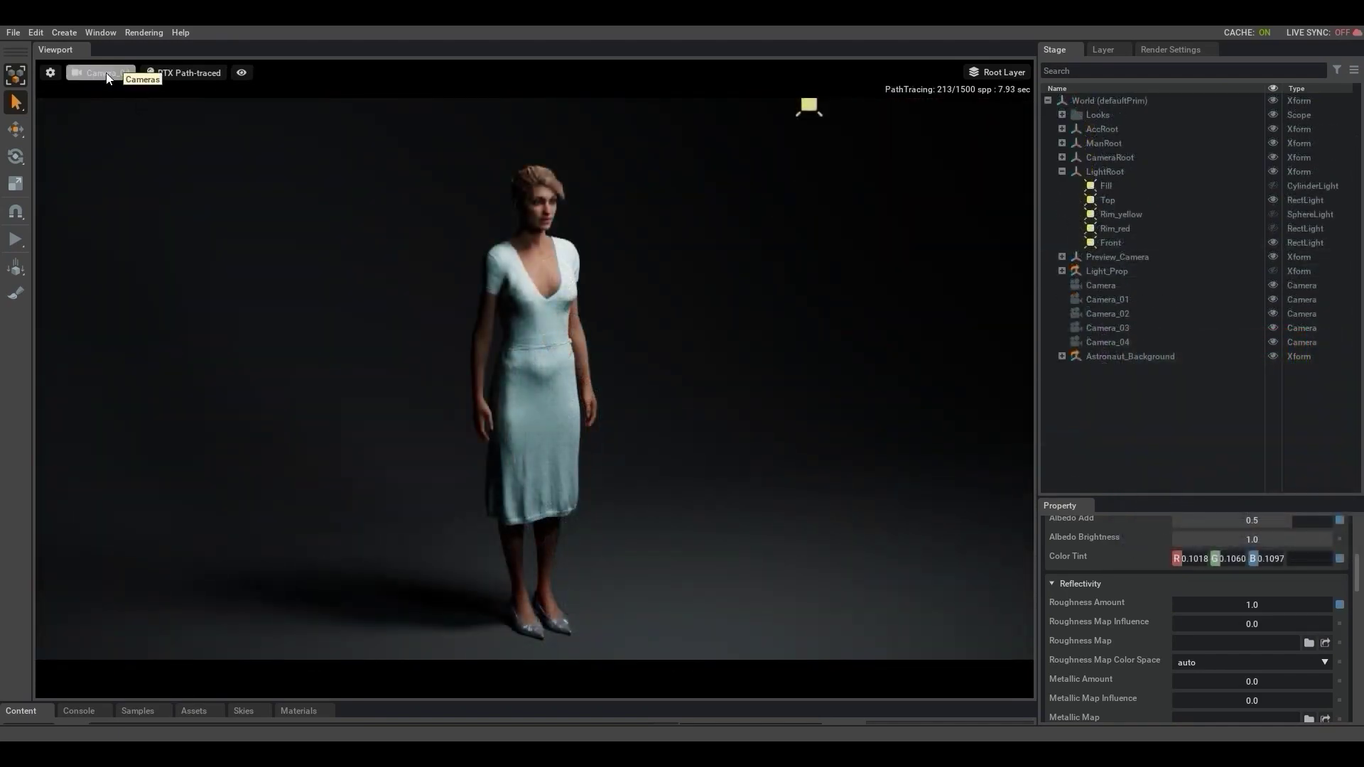
click(105, 72)
mouse_move(141, 83)
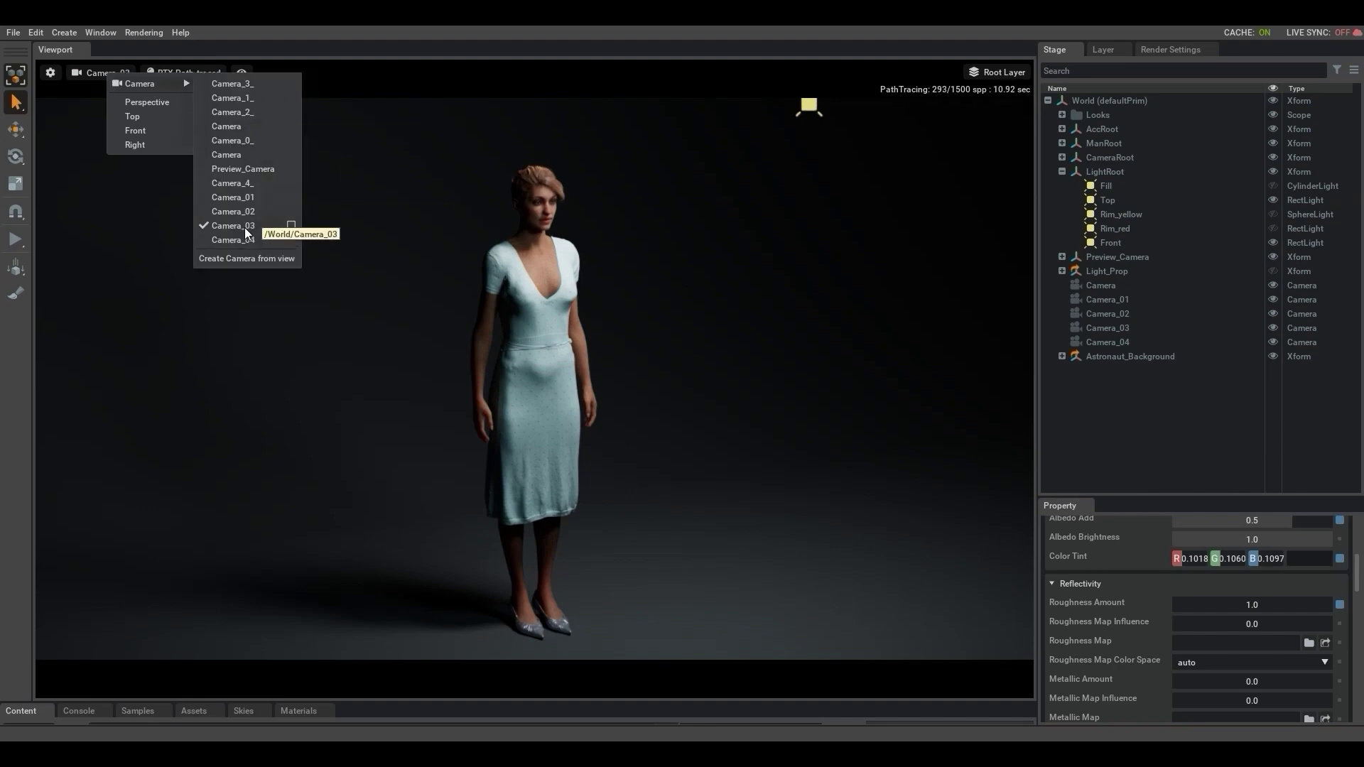
View the face through Camera_03 and hide the Top and Front lights to judge them.
click(233, 225)
click(682, 50)
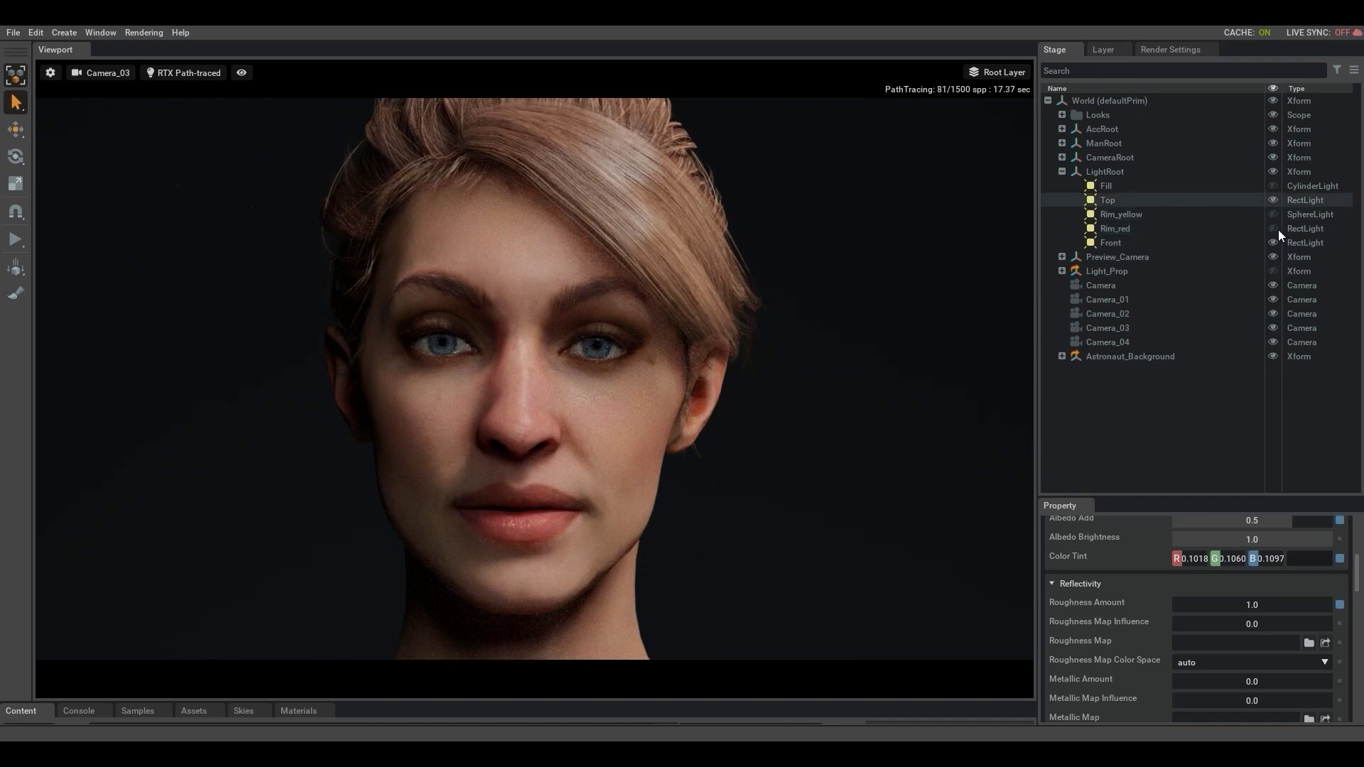
click(1272, 200)
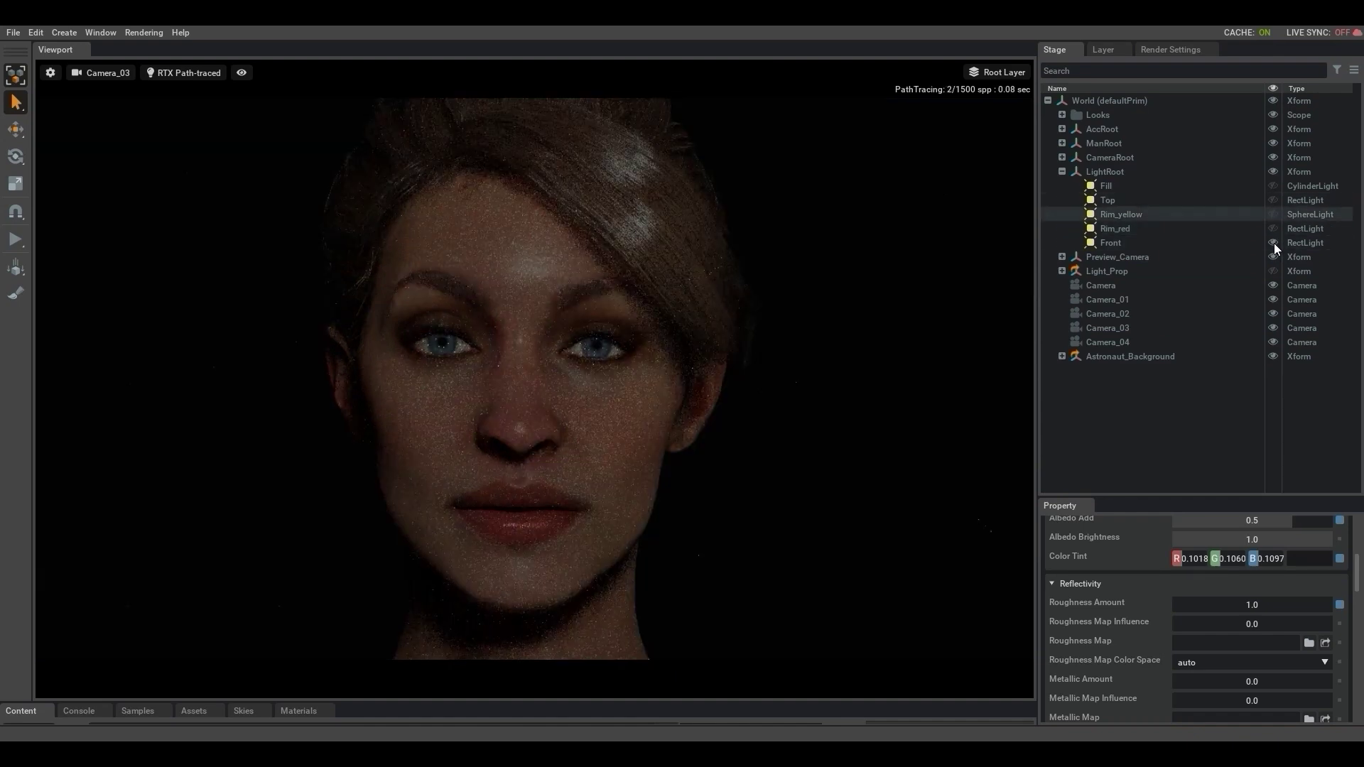
click(1274, 244)
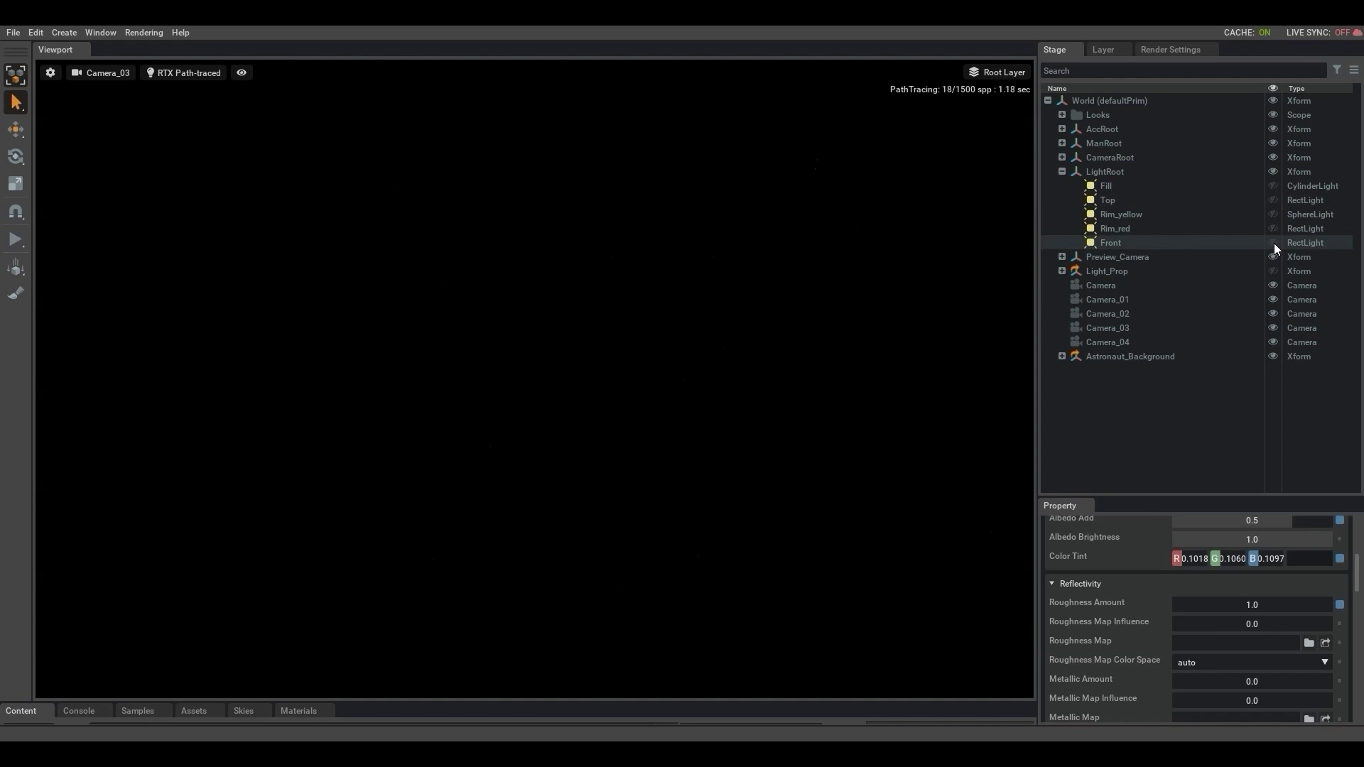
Turn the Front and Top lights back on and switch on Rim_red and Rim_yellow.
click(1274, 245)
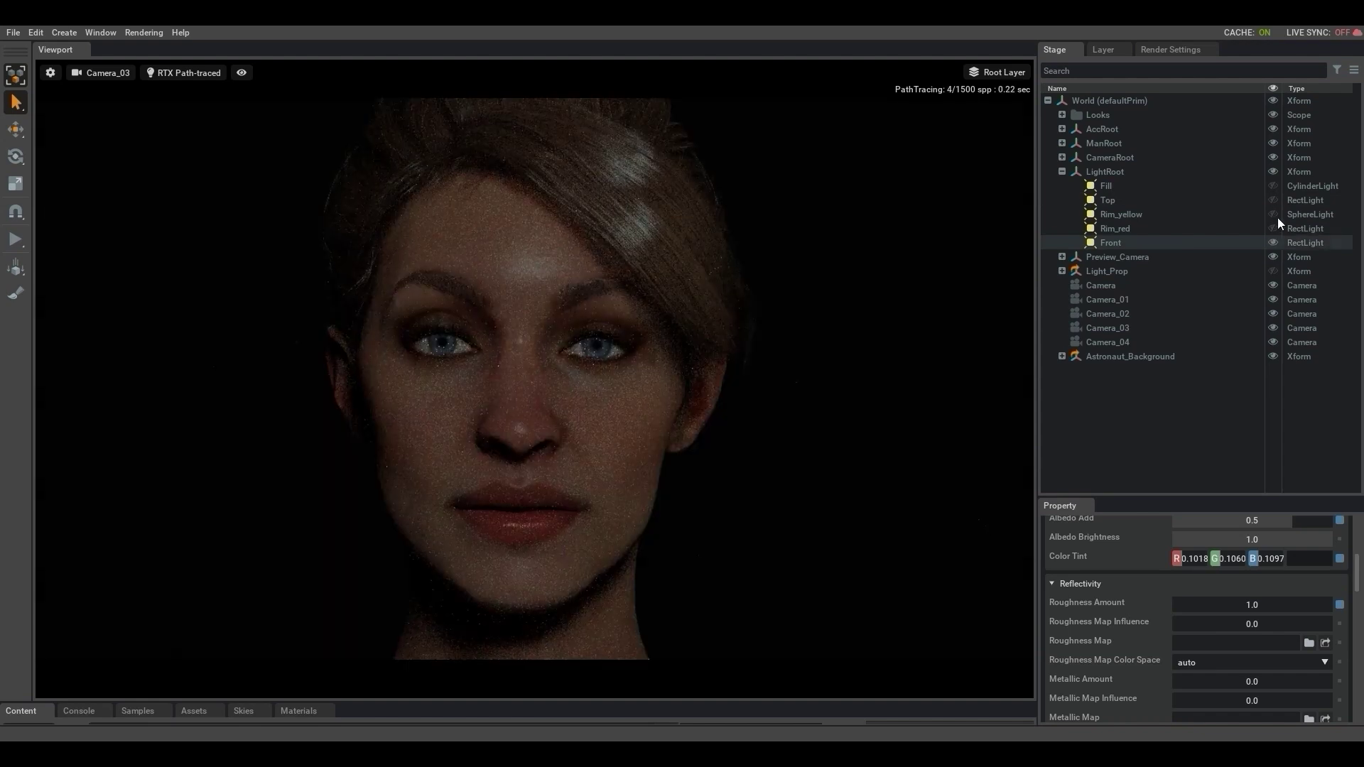
click(1273, 201)
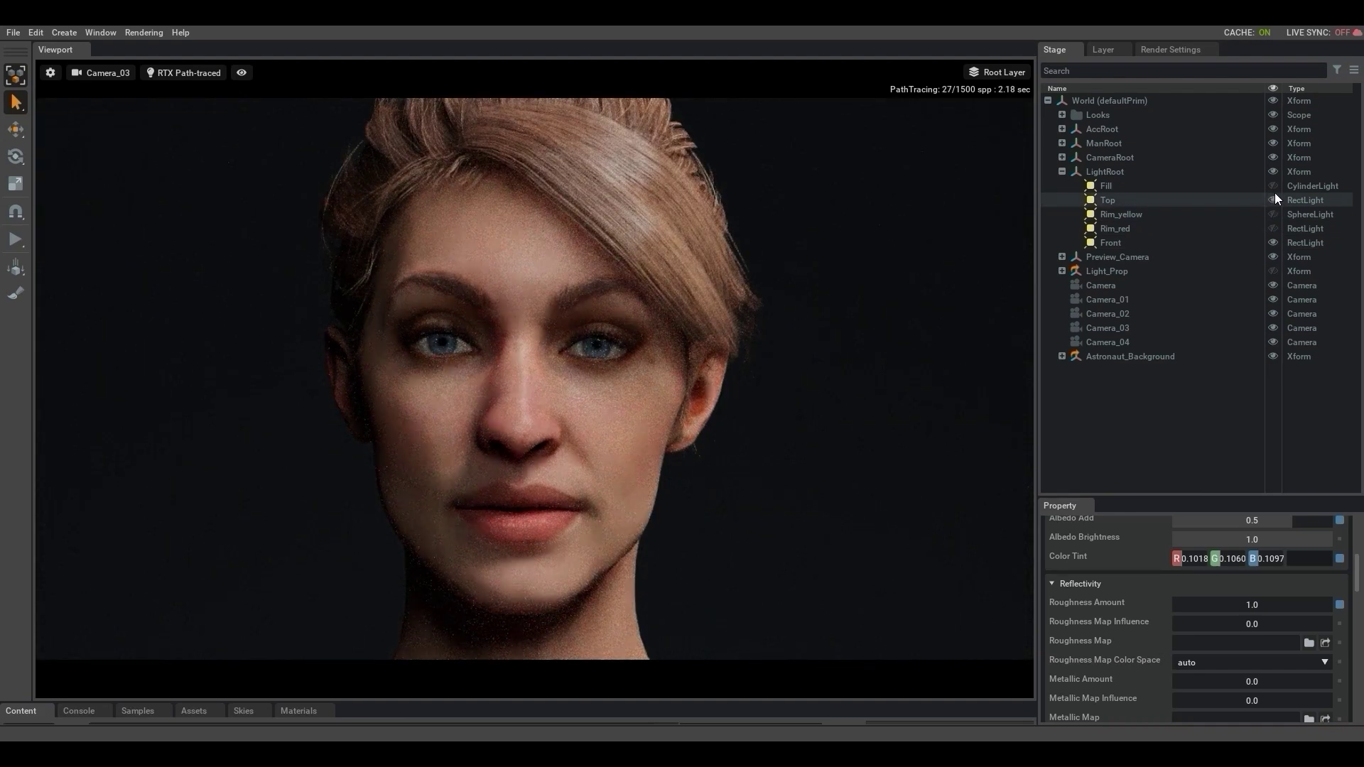
click(1273, 228)
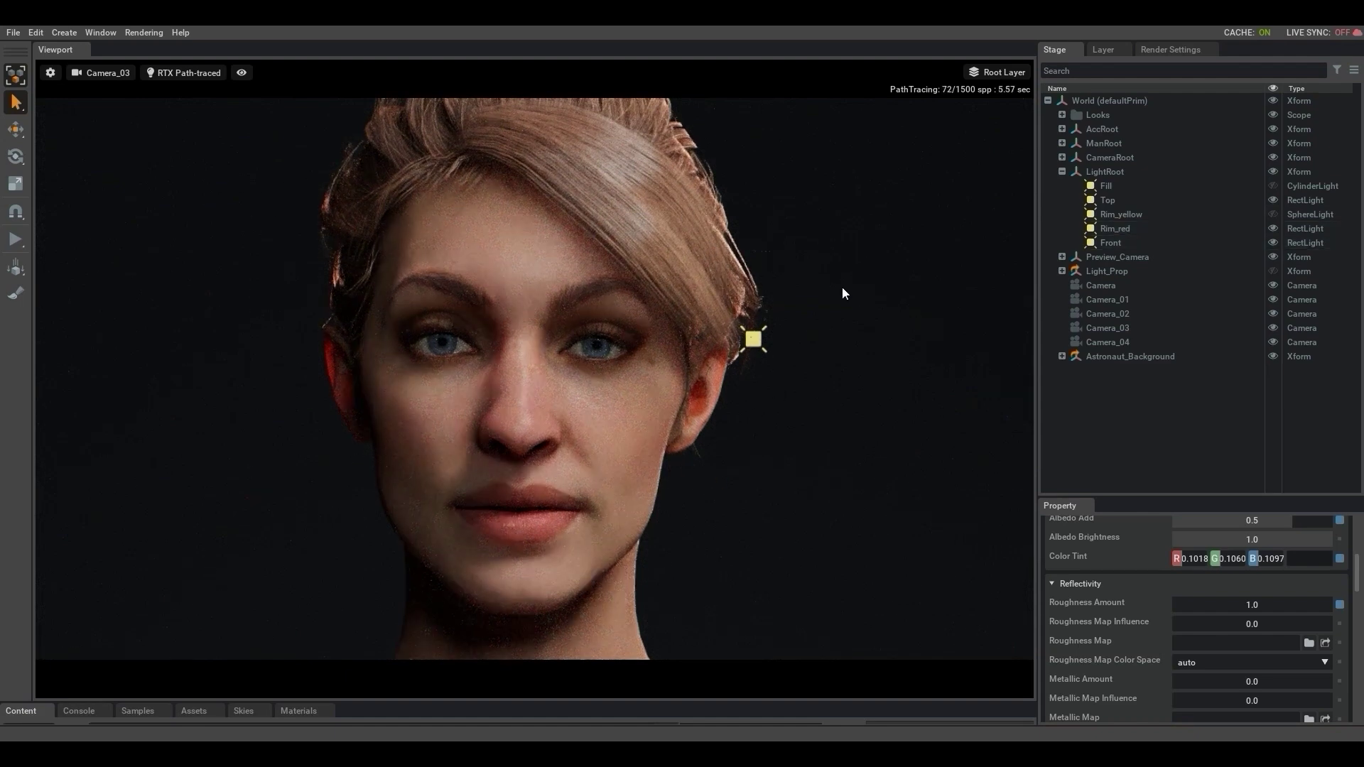
click(1272, 215)
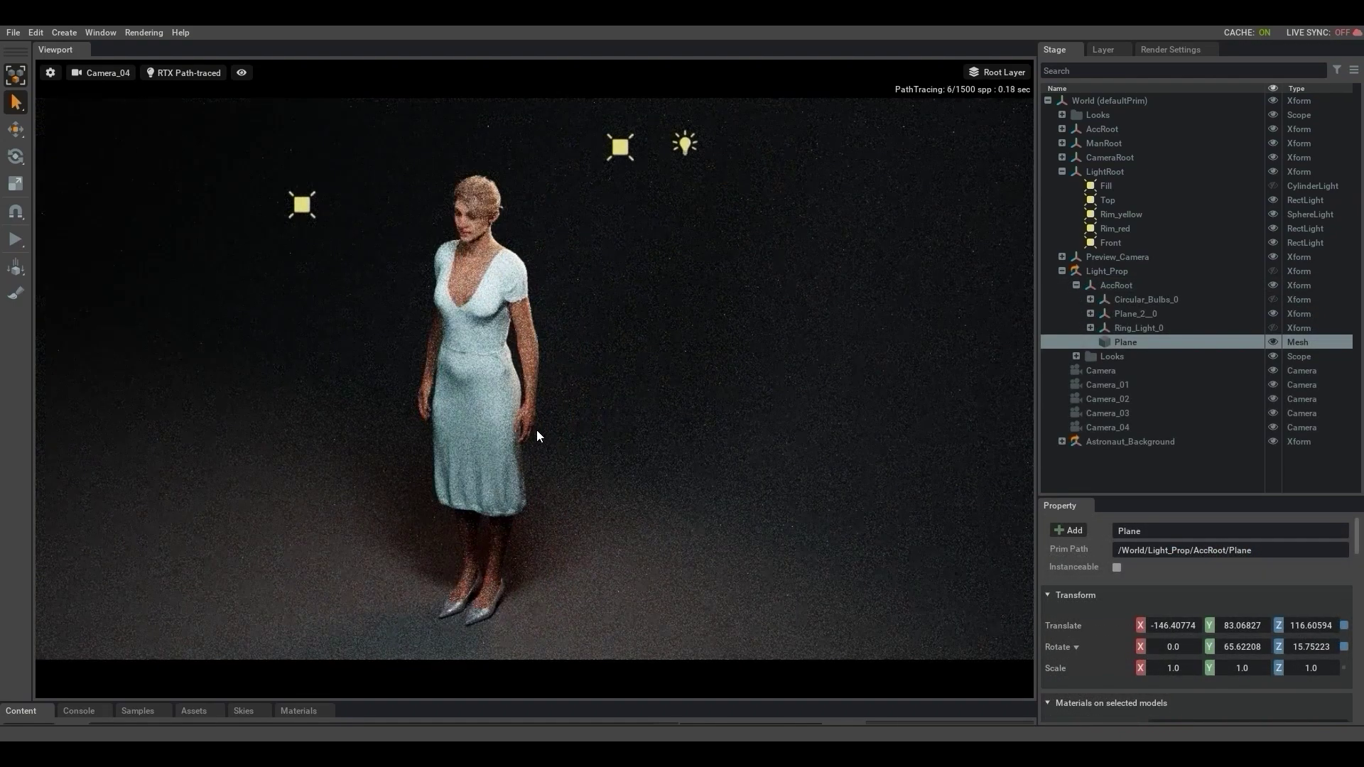
Show the light-prop Plane and view the full-body woman through Camera_04, orbiting around her.
click(1272, 342)
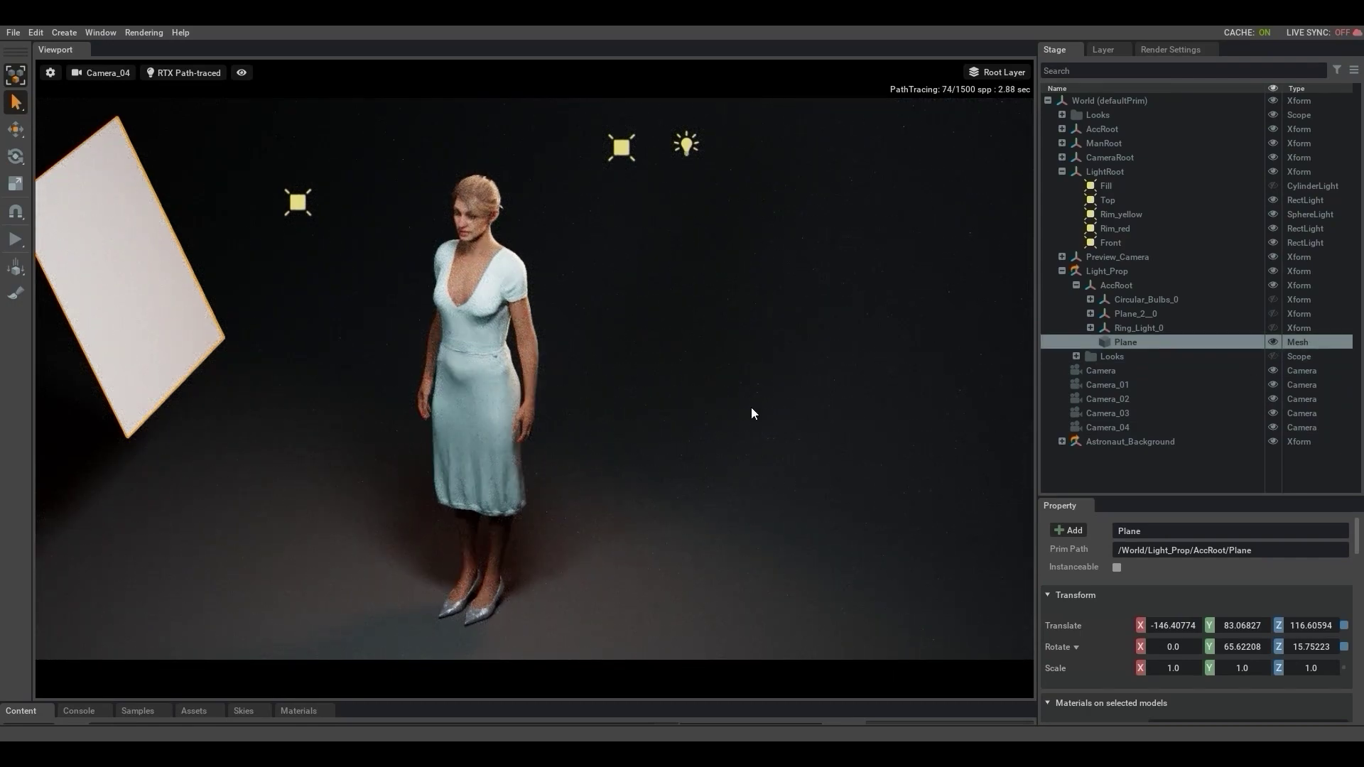
mouse_move(753, 414)
alt+mouse_down()
mouse_move(828, 427)
mouse_move(746, 472)
mouse_move(914, 417)
mouse_move(192, 309)
alt+mouse_up()
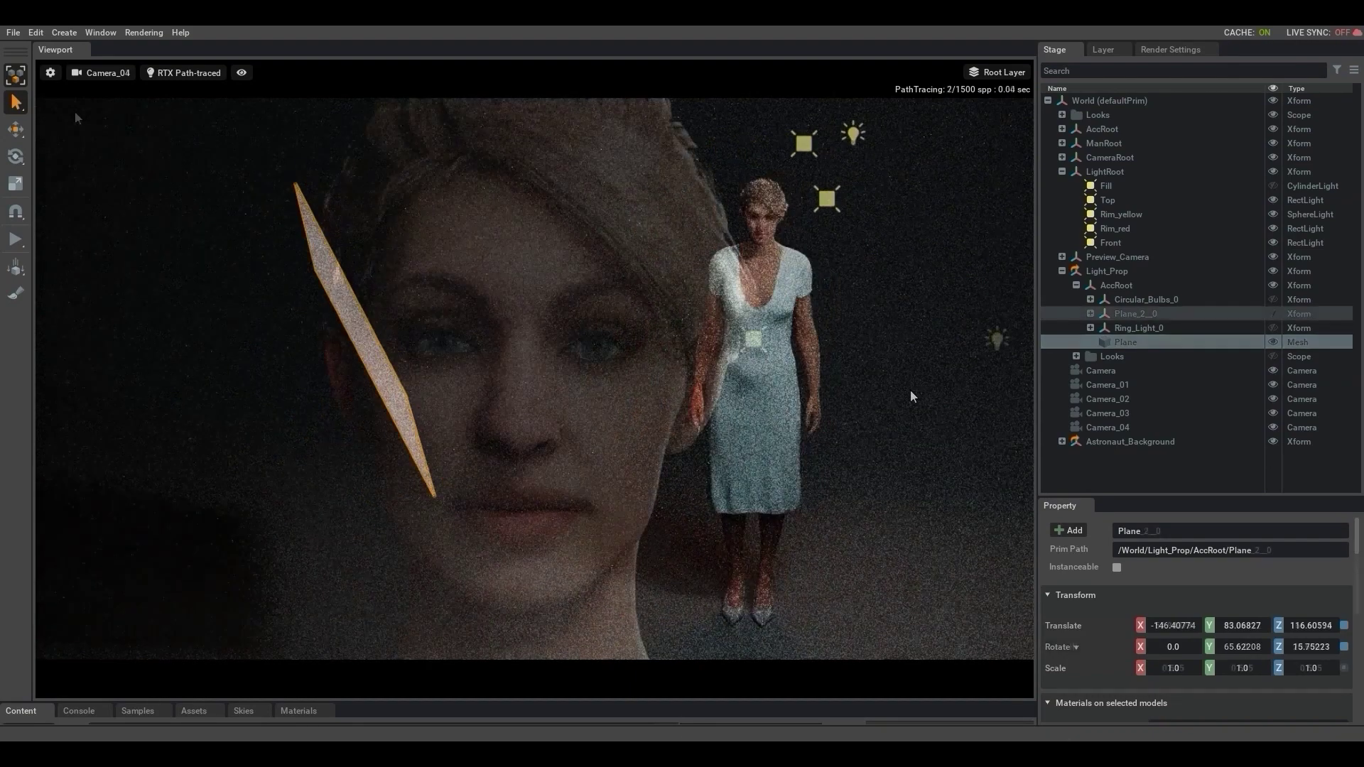
click(99, 73)
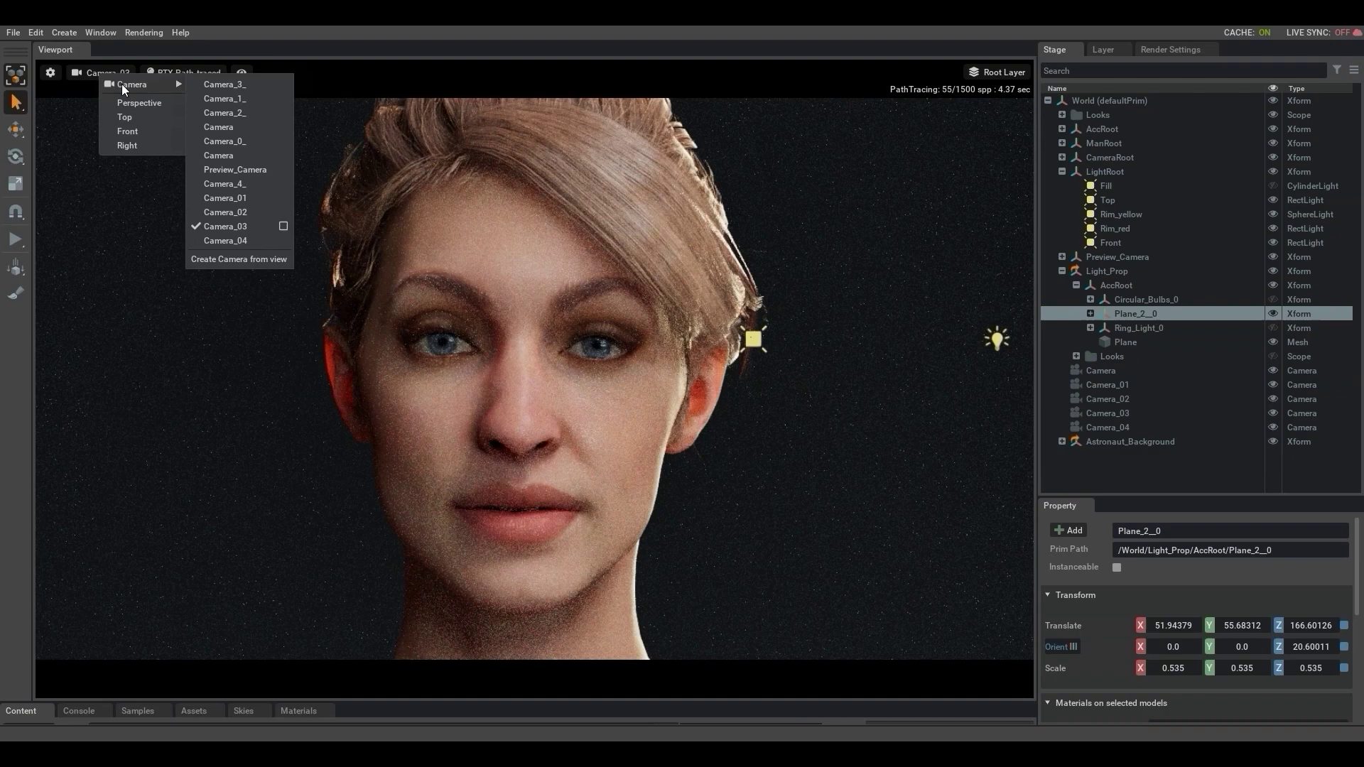
click(226, 241)
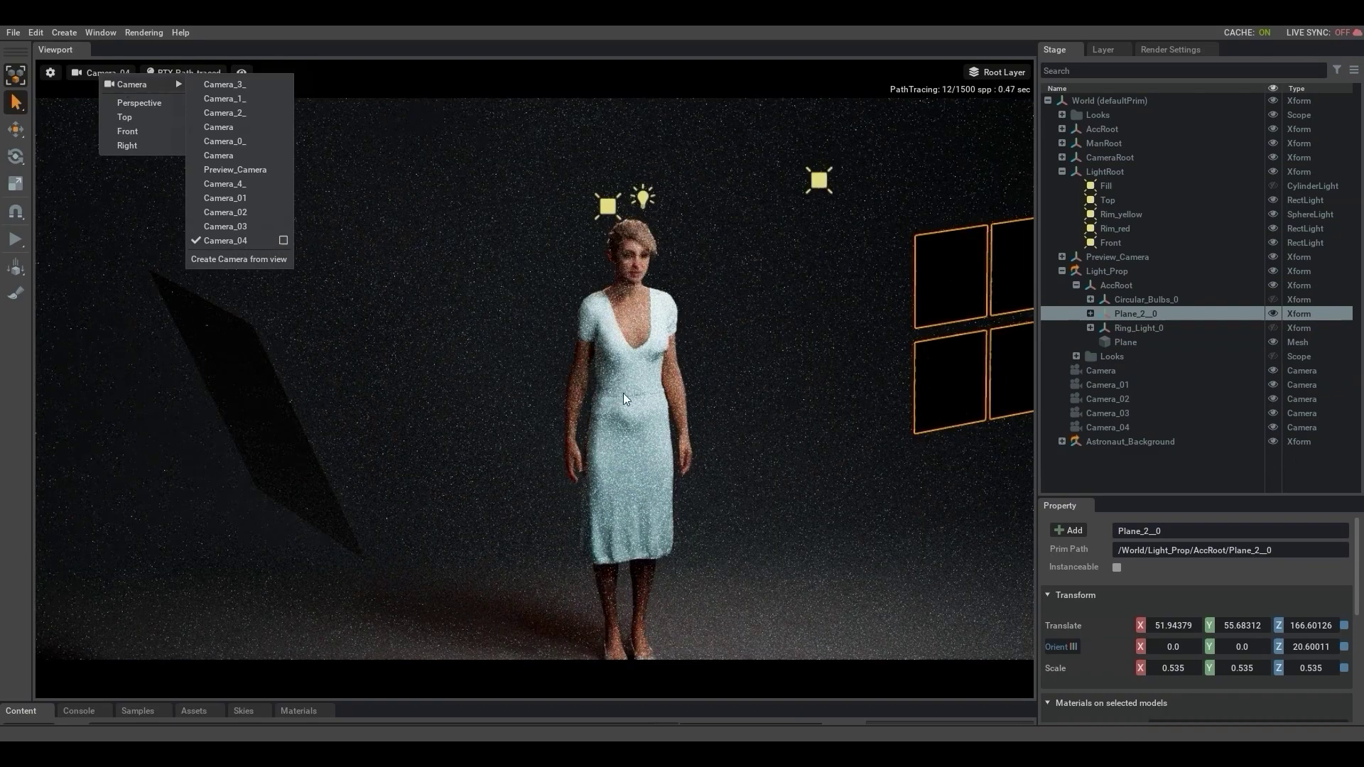
middle_drag(621, 353, 514, 410)
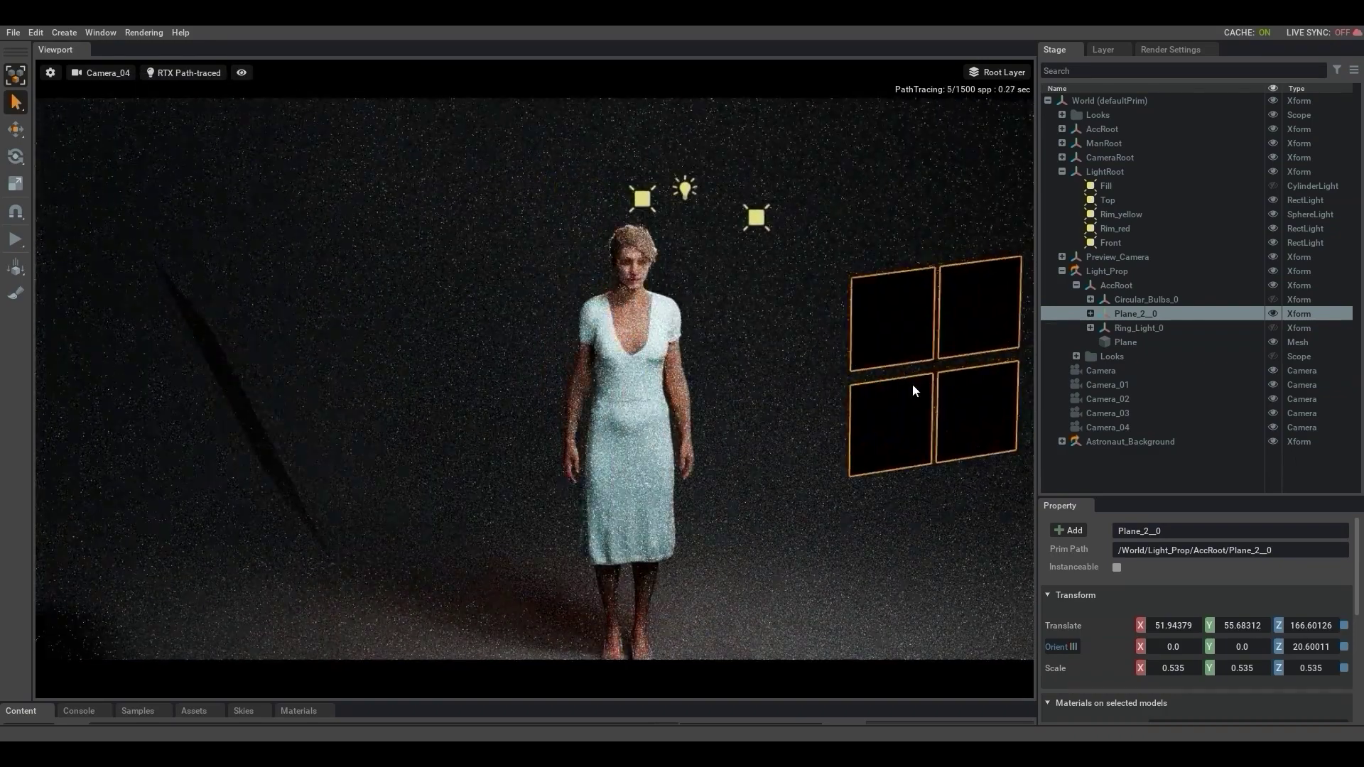
mouse_move(514, 410)
alt+mouse_down()
mouse_move(697, 405)
mouse_move(950, 357)
mouse_move(708, 399)
alt+mouse_up()
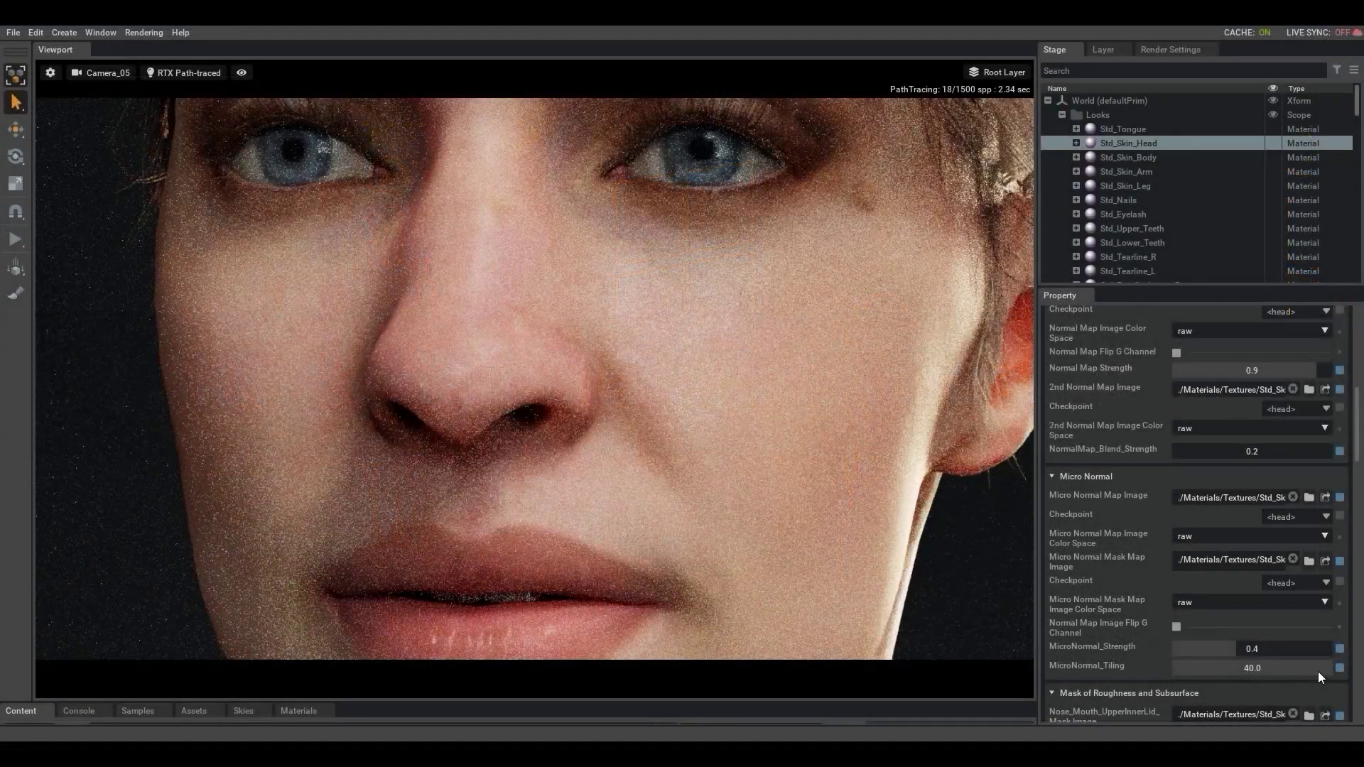
Set Std_Skin_Head's MicroNormal_Tiling to 2 and MicroNormal_Strength to 1.
double_click(1251, 669)
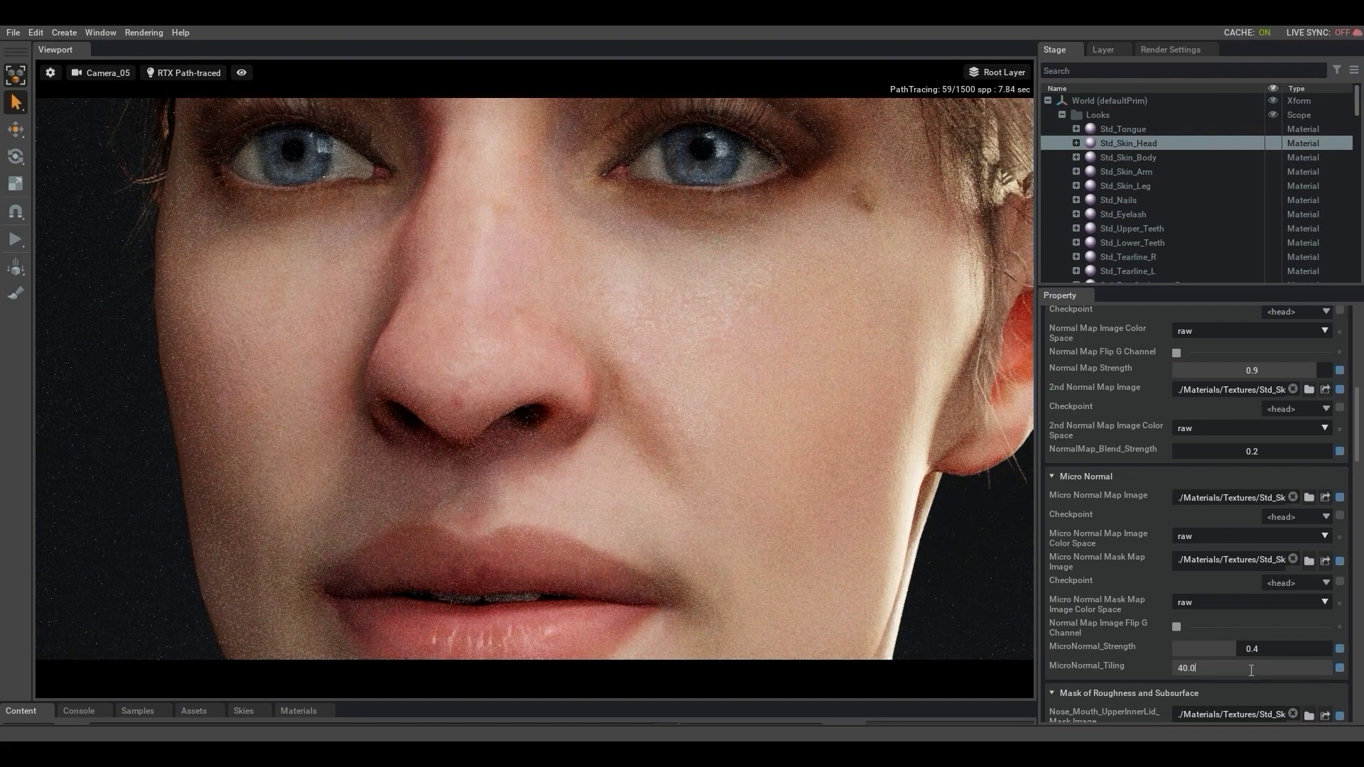
text(2)
key(Return)
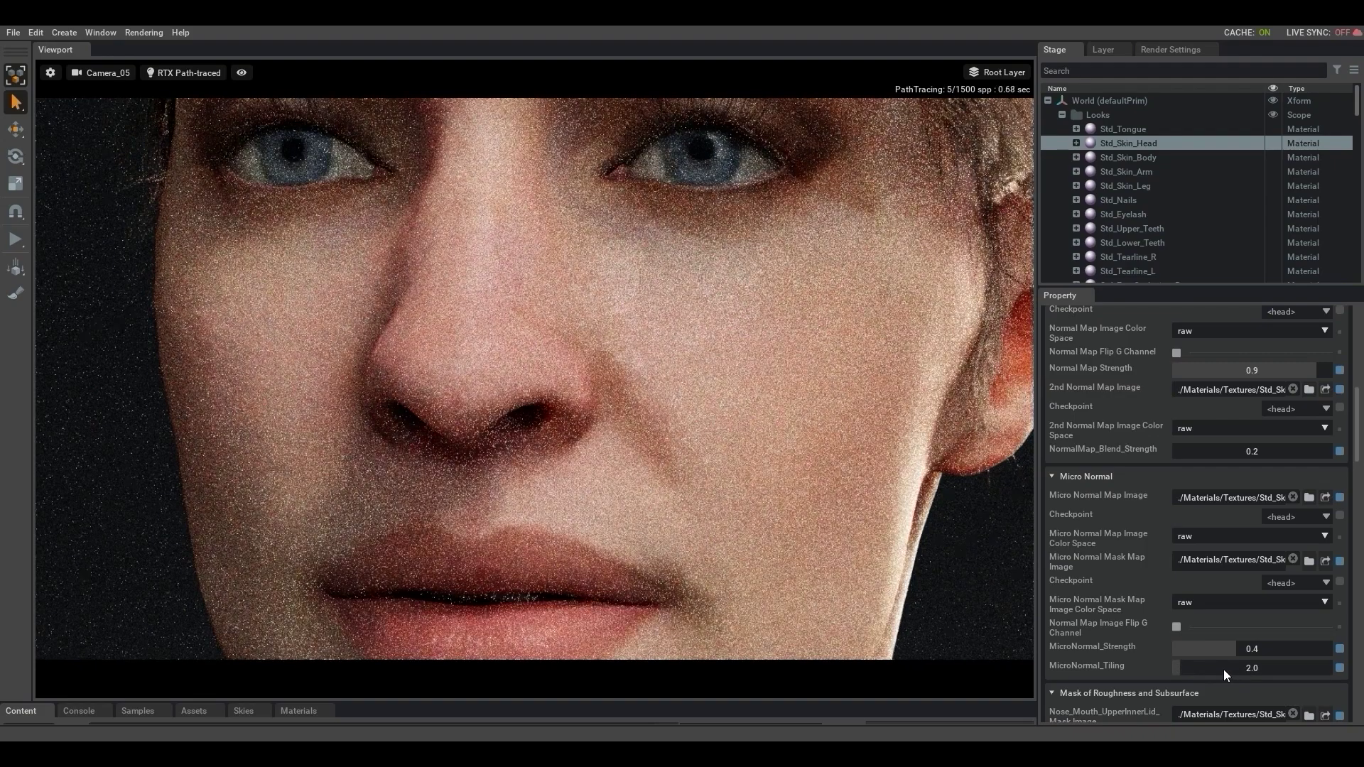
double_click(1255, 650)
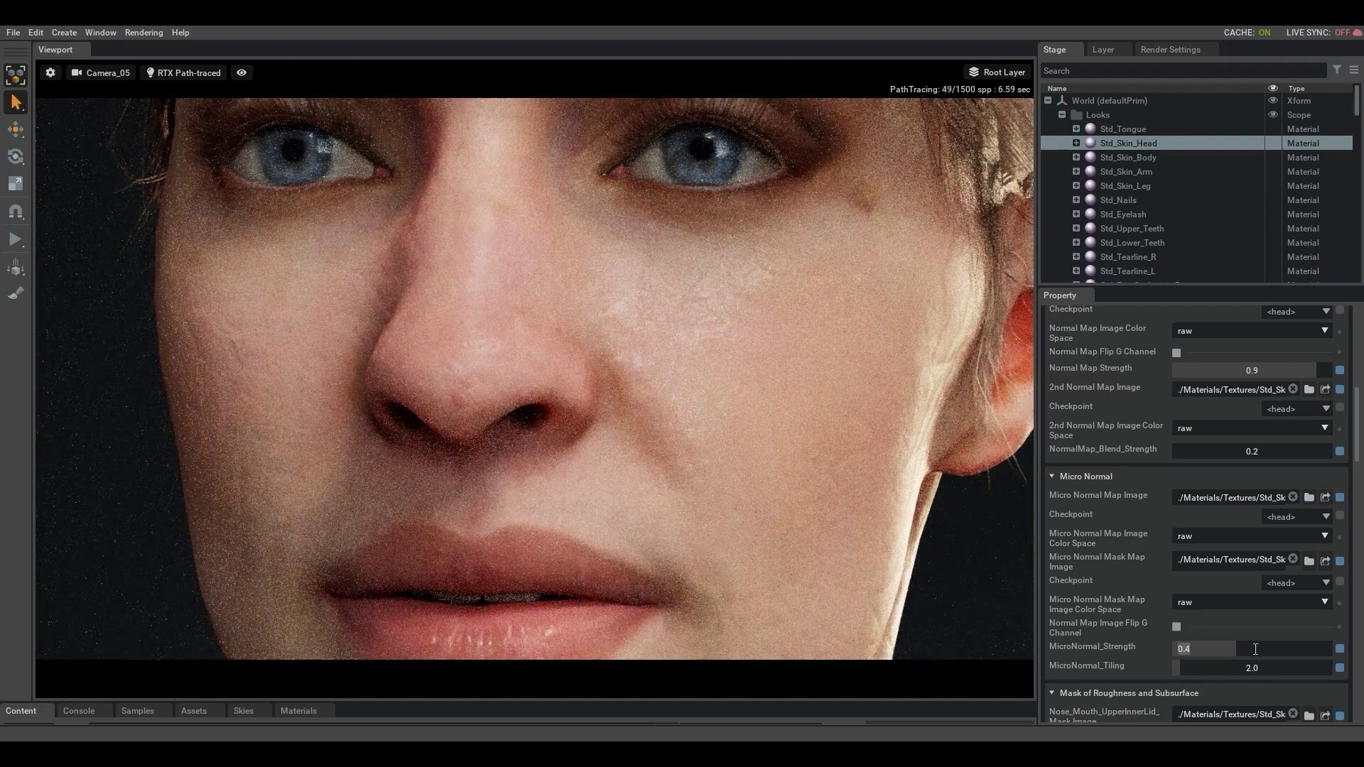
text(1)
key(Return)
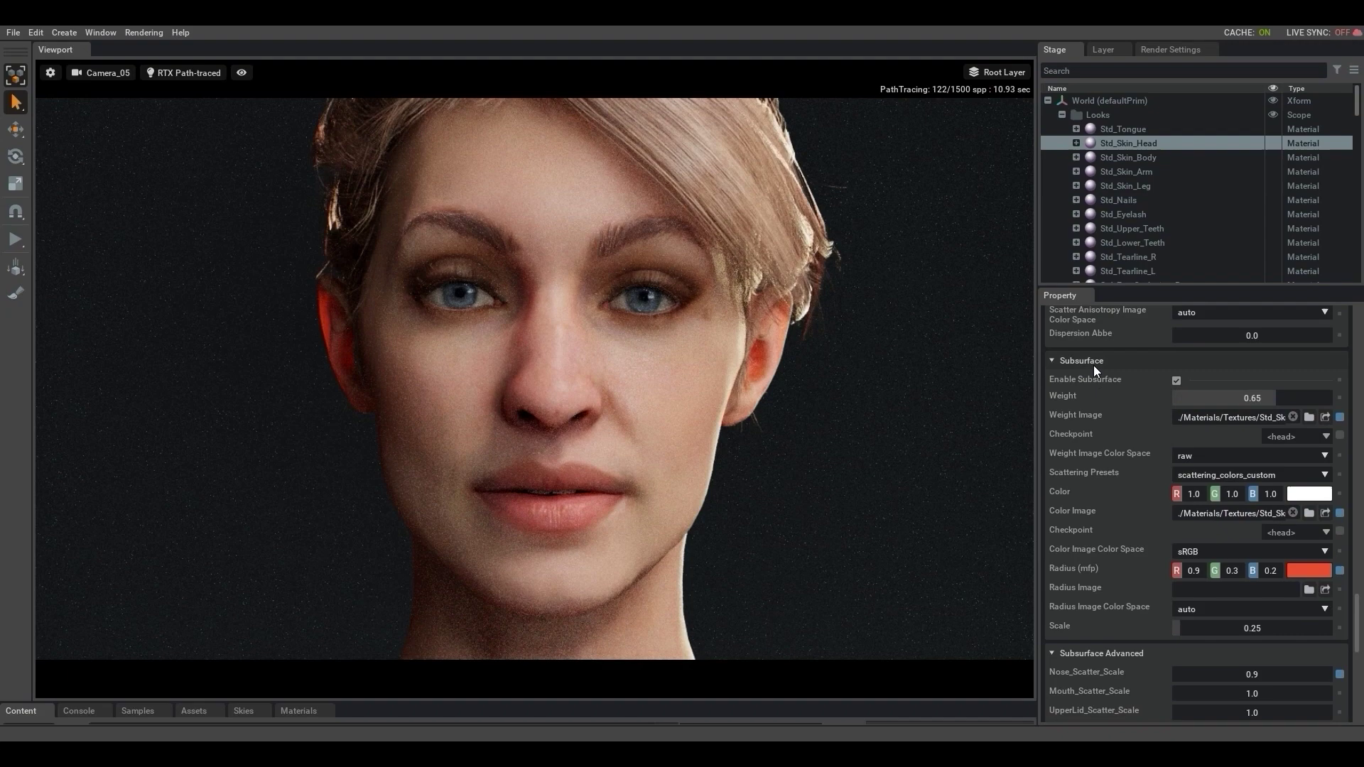
click(1176, 382)
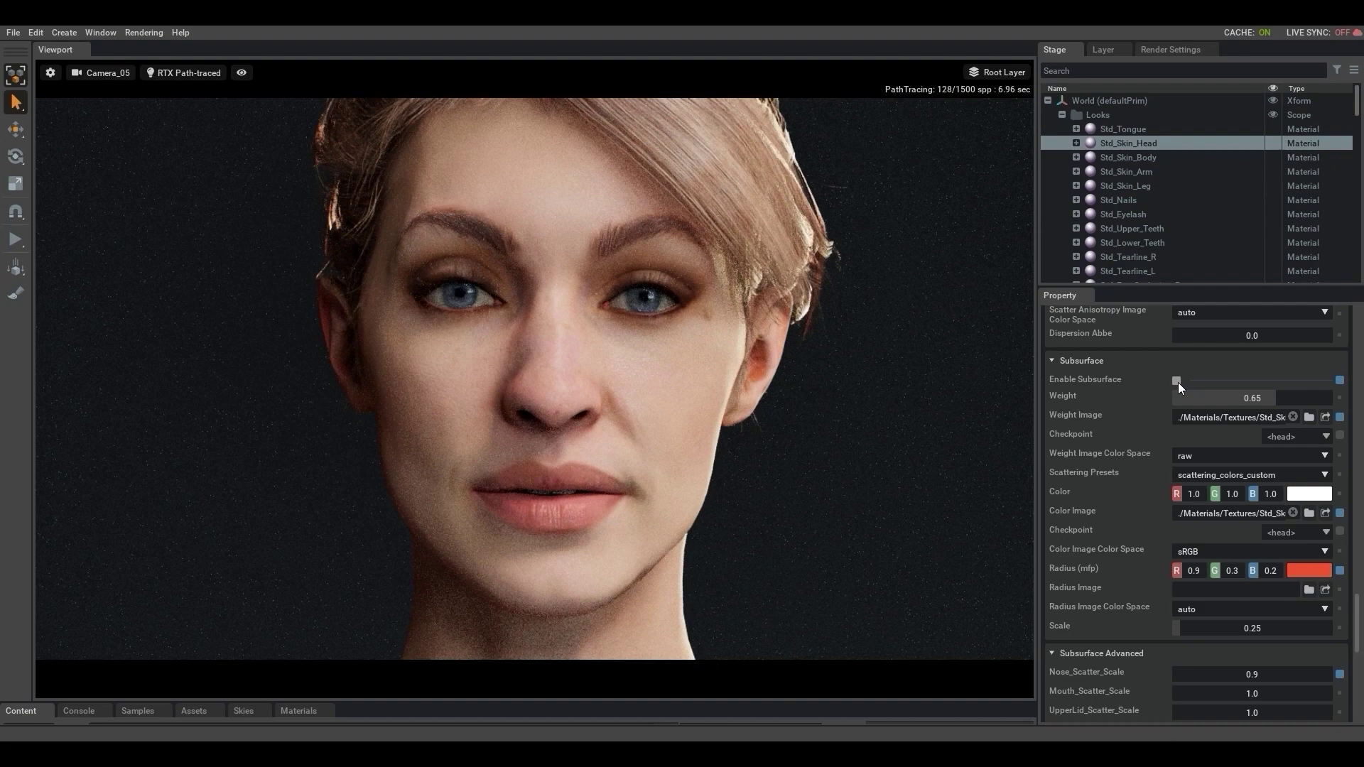
click(1177, 381)
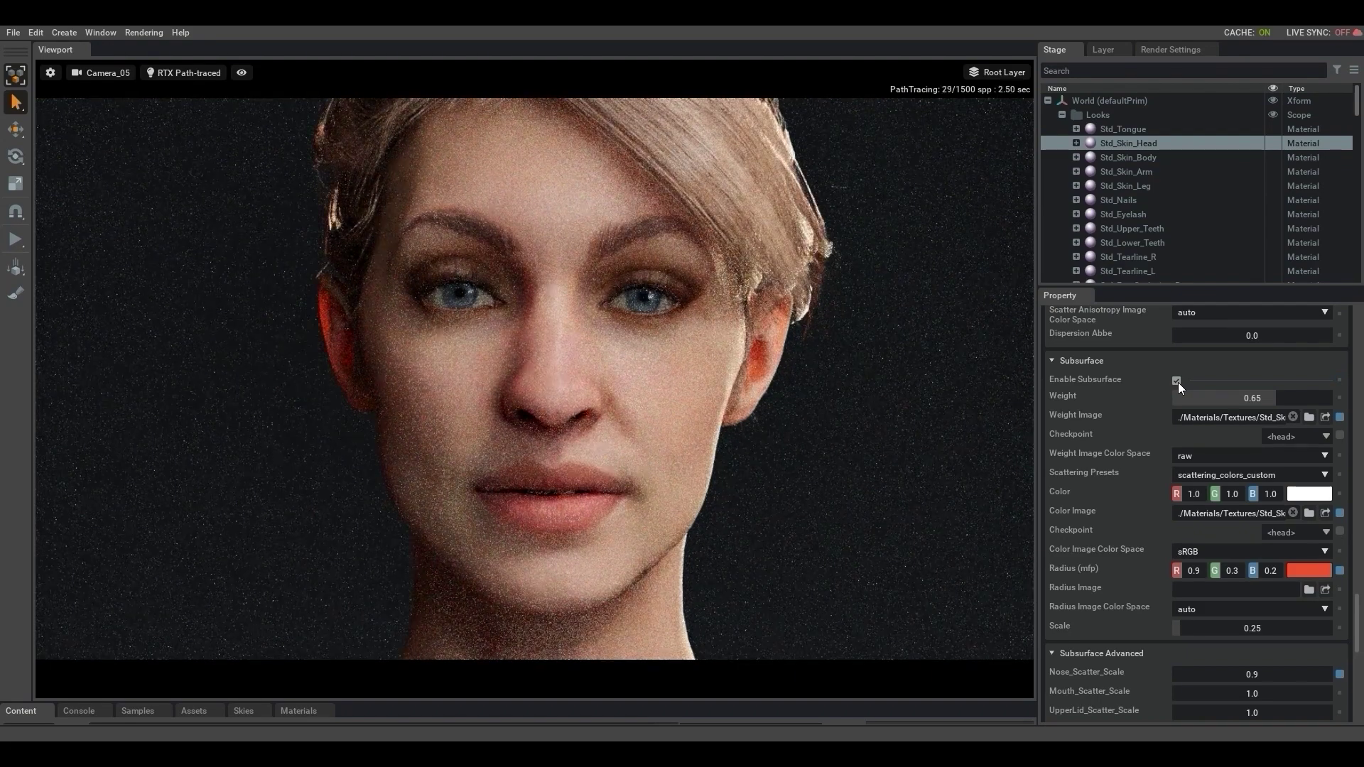
click(1305, 495)
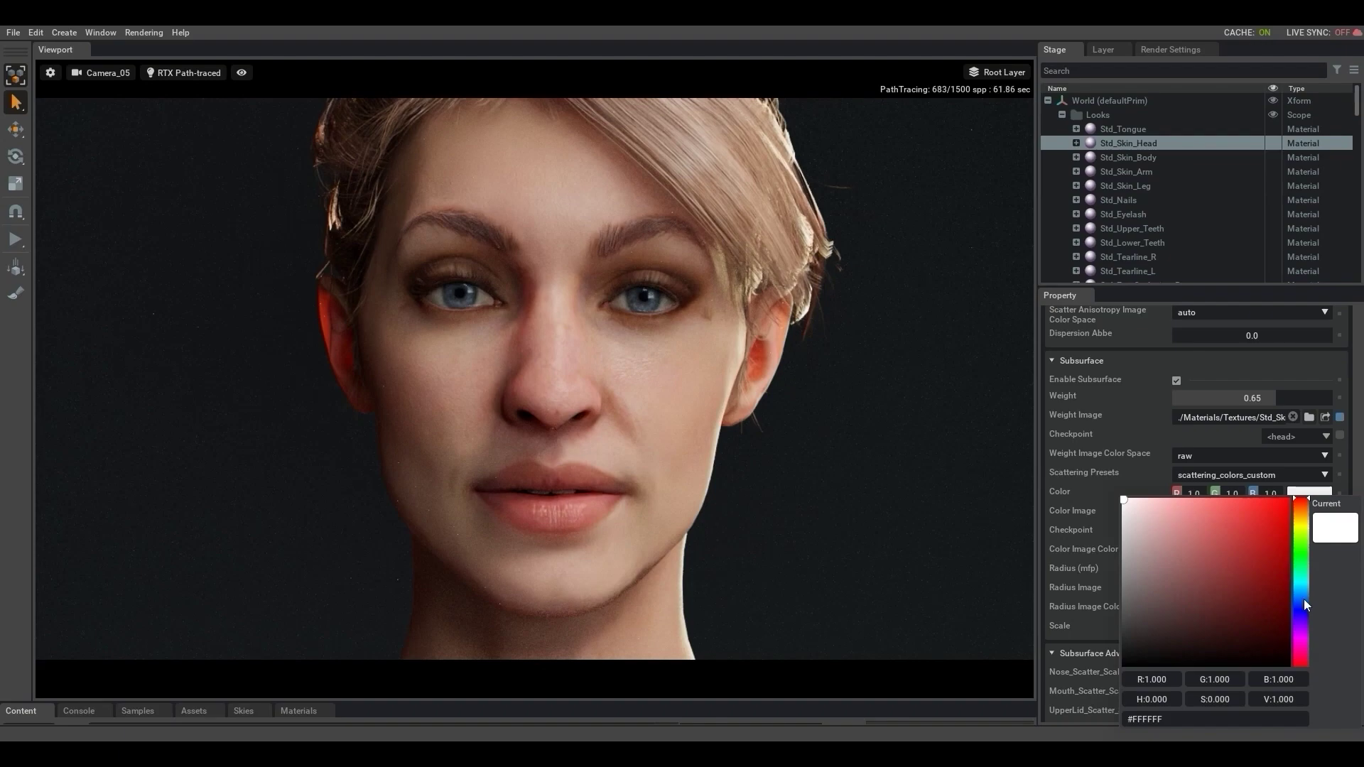
click(1187, 509)
click(1246, 510)
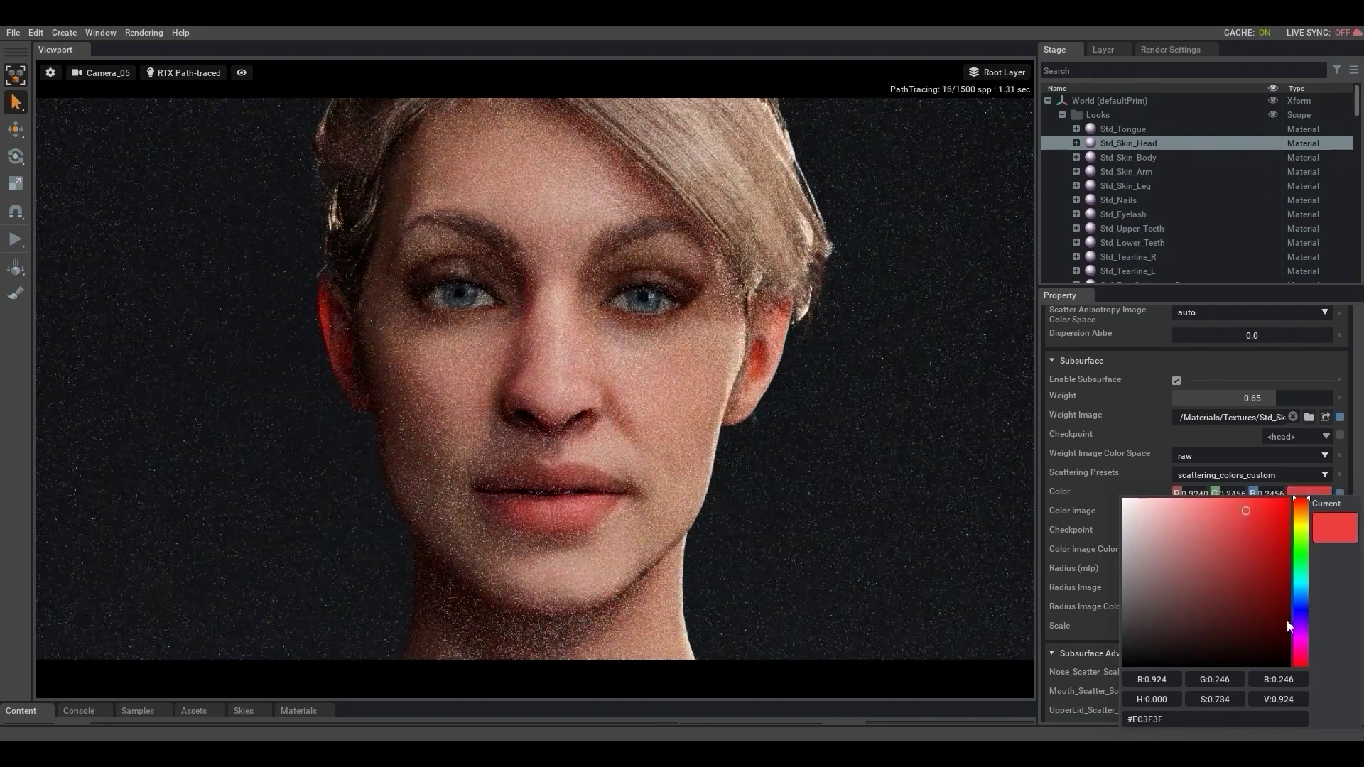
click(1302, 608)
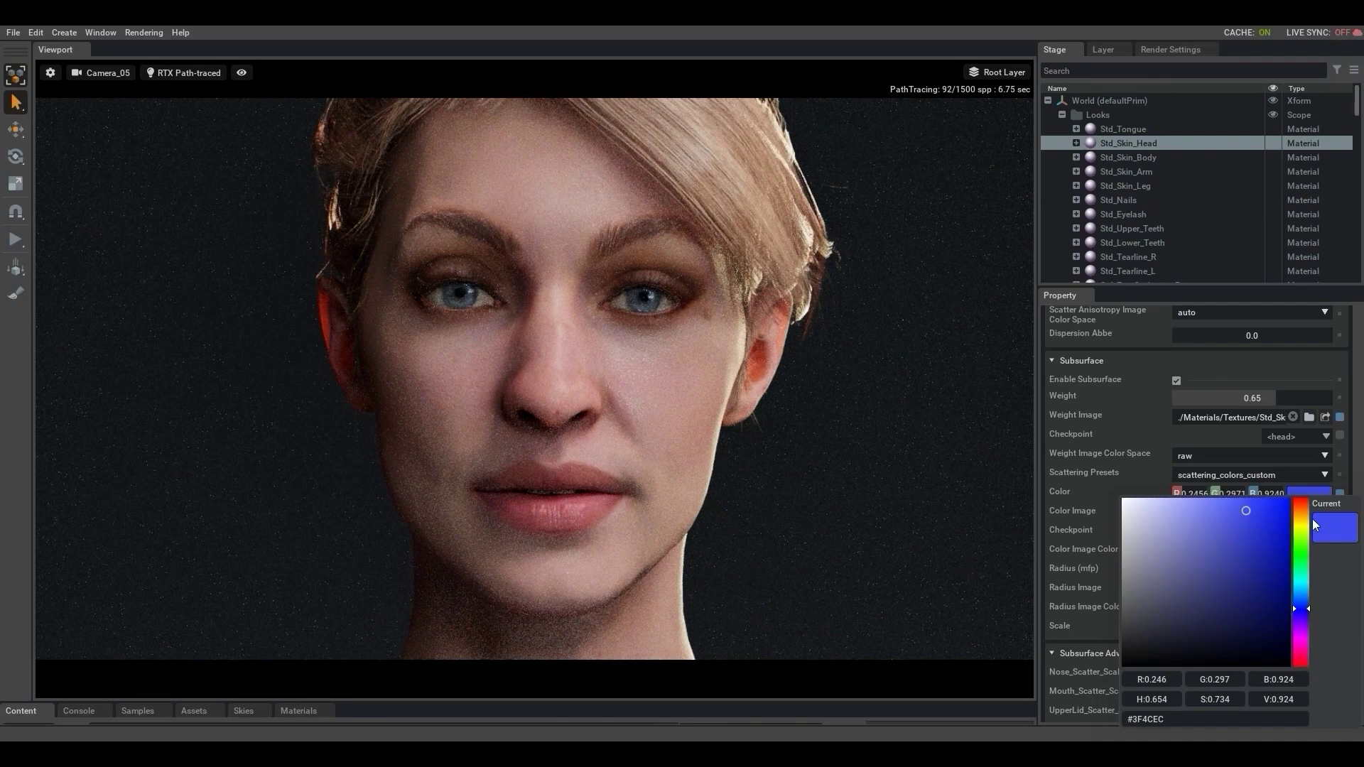
click(1303, 550)
key(Escape)
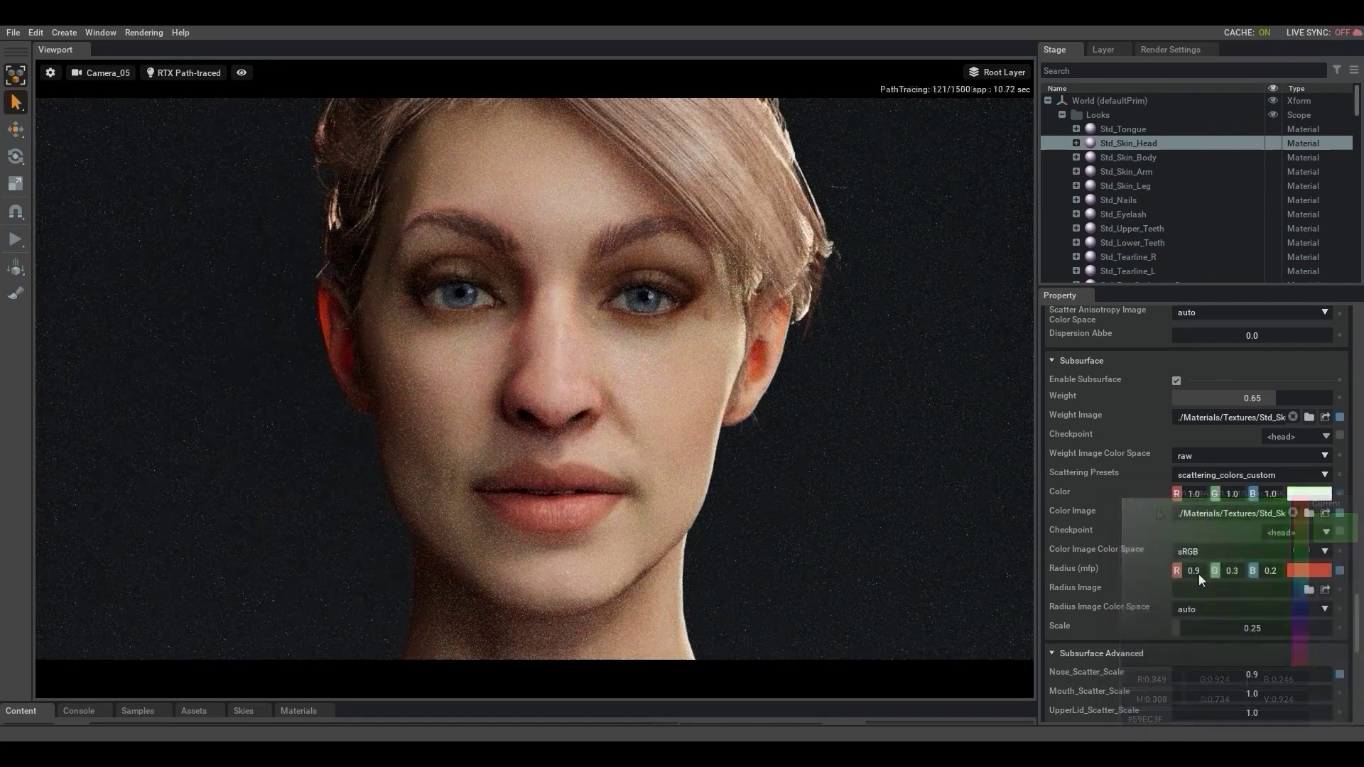
double_click(1194, 571)
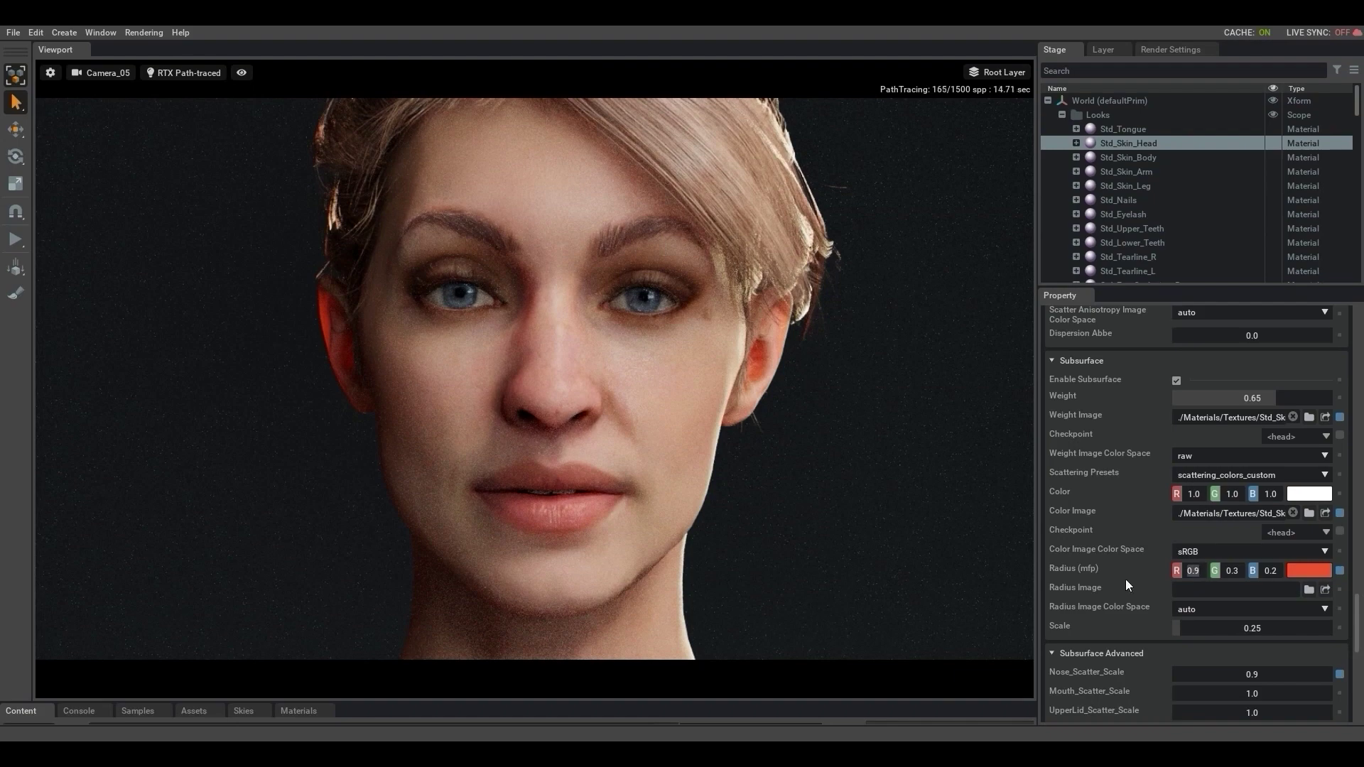
text(2)
key(Return)
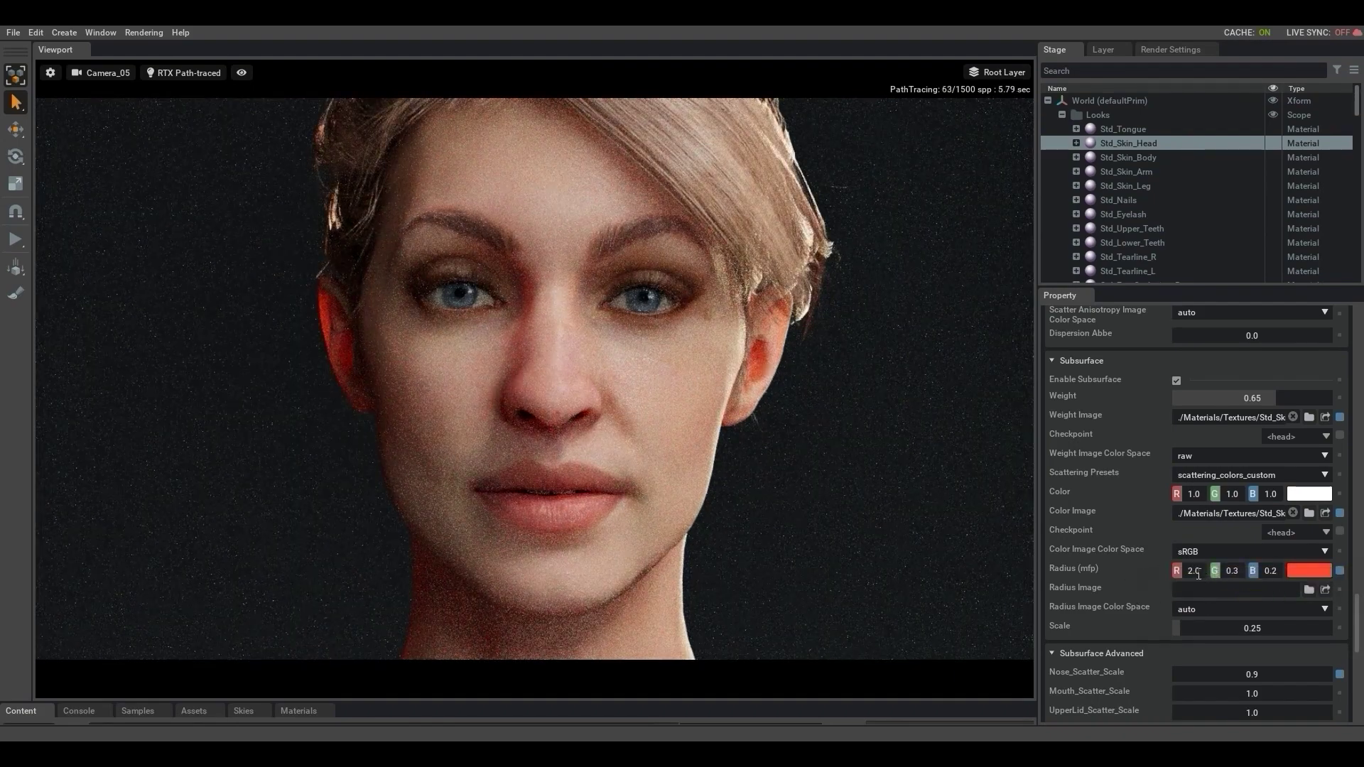
double_click(1199, 576)
text(5)
key(Return)
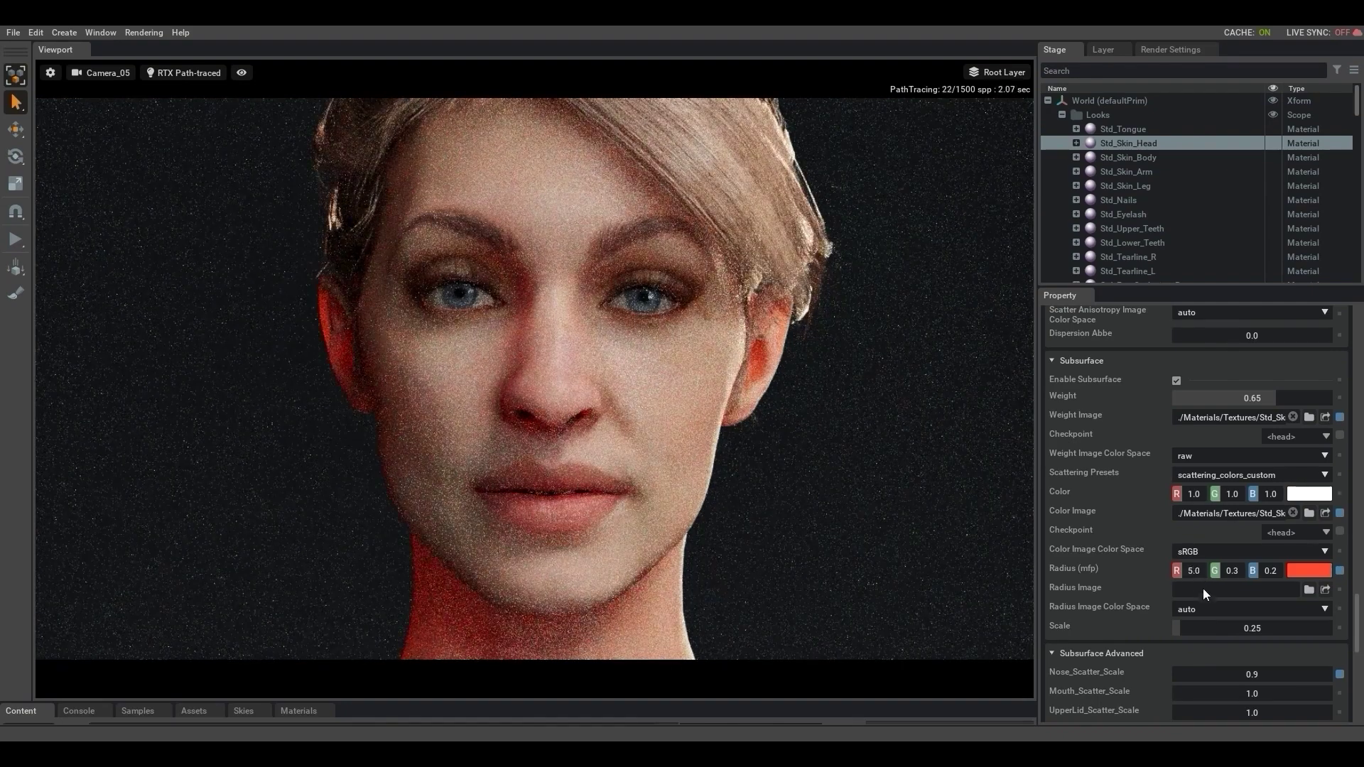
key(ctrl+z)
scroll(1187, 519, down, 3)
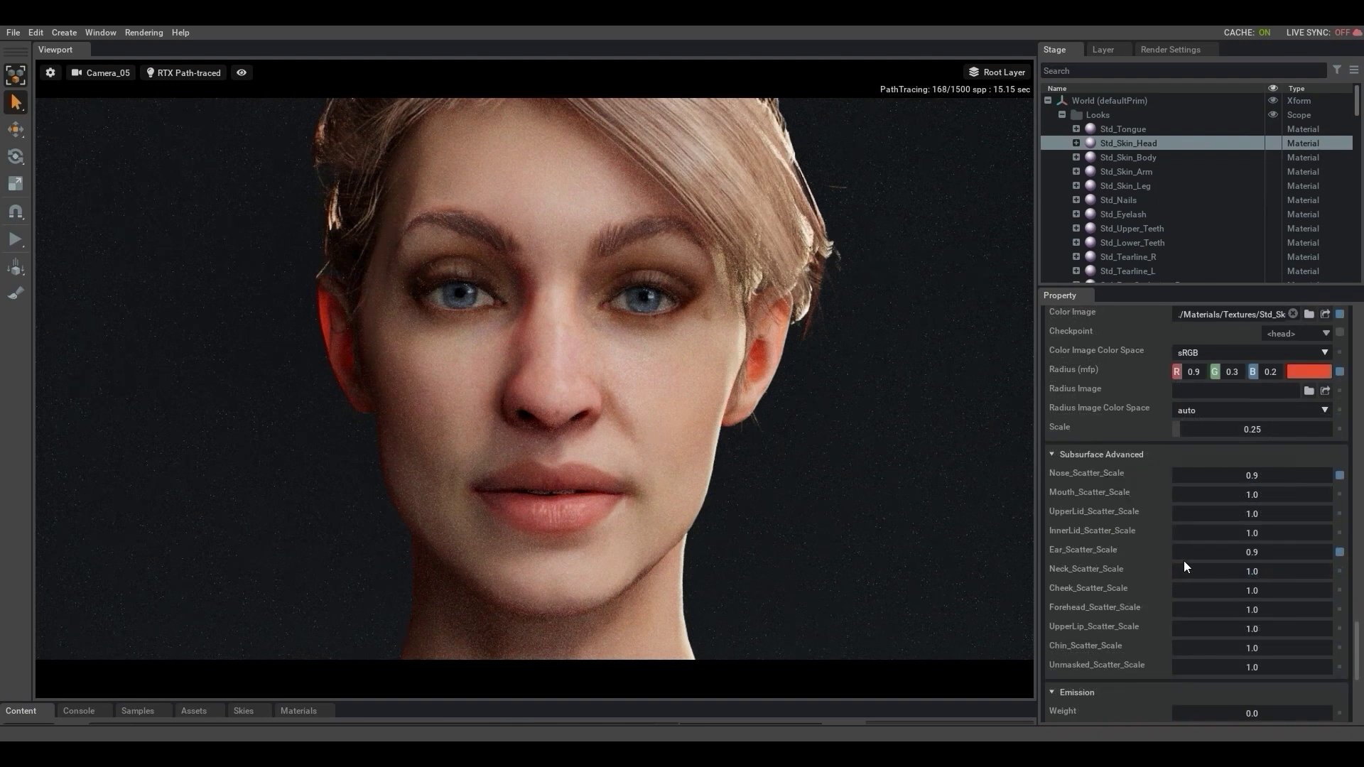
double_click(1254, 555)
text(0.2)
key(Return)
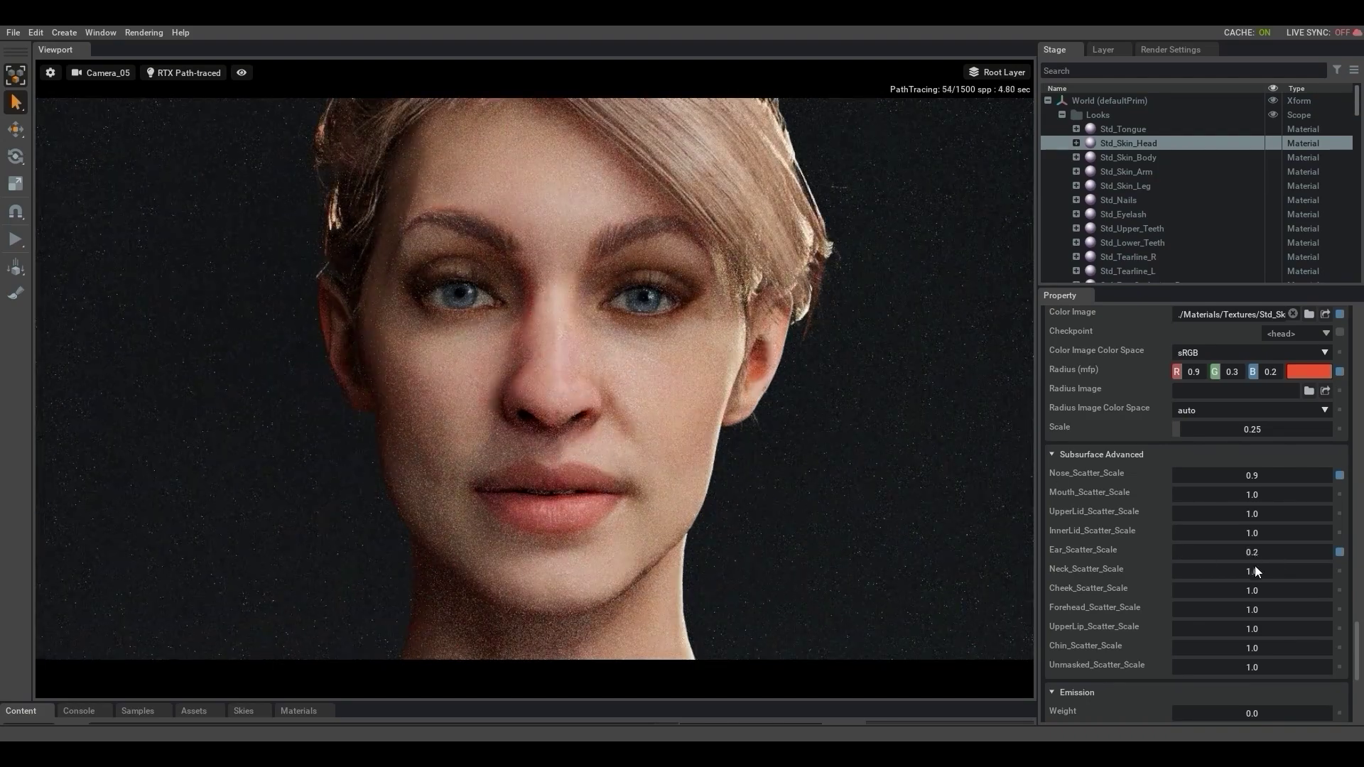
double_click(1250, 552)
text(0.9)
key(Return)
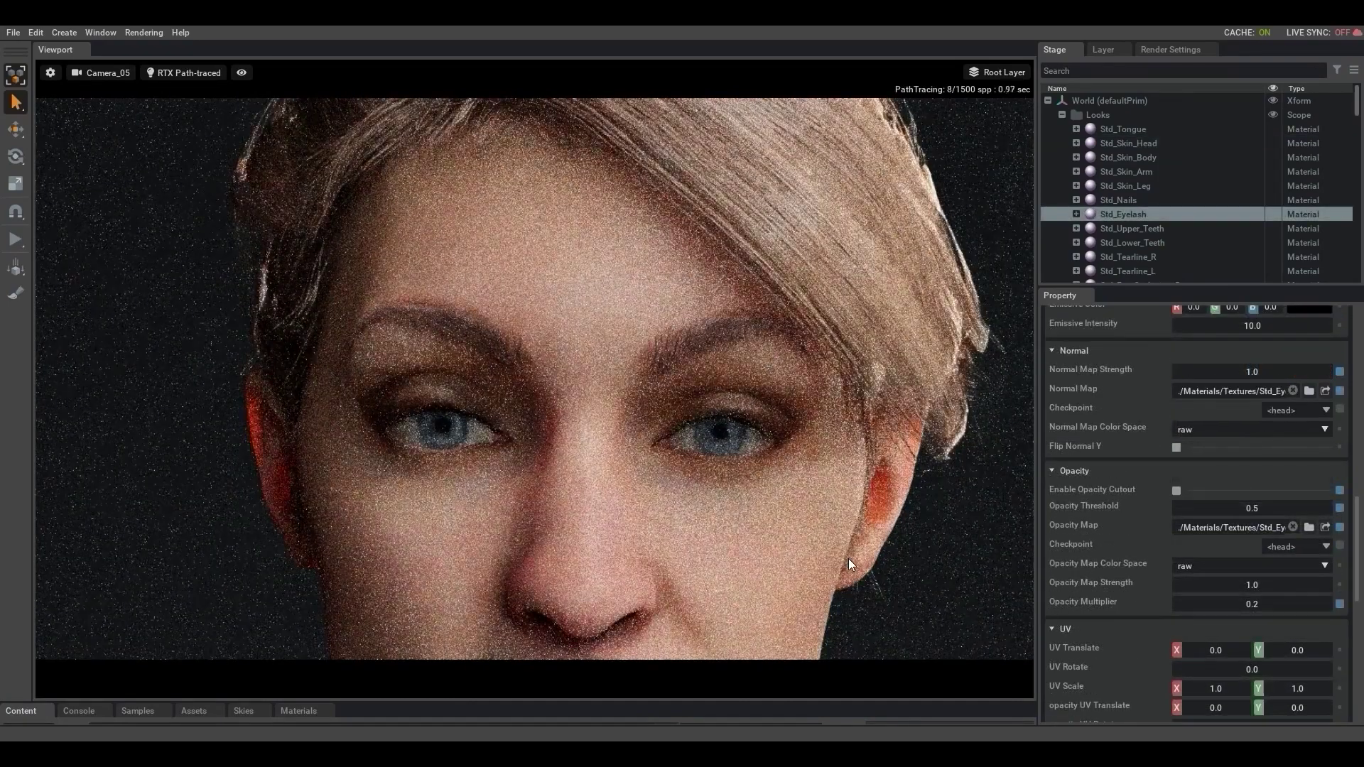
Set the eyelash material's Opacity Multiplier to 0.7.
double_click(1255, 605)
text(0.7)
key(Return)
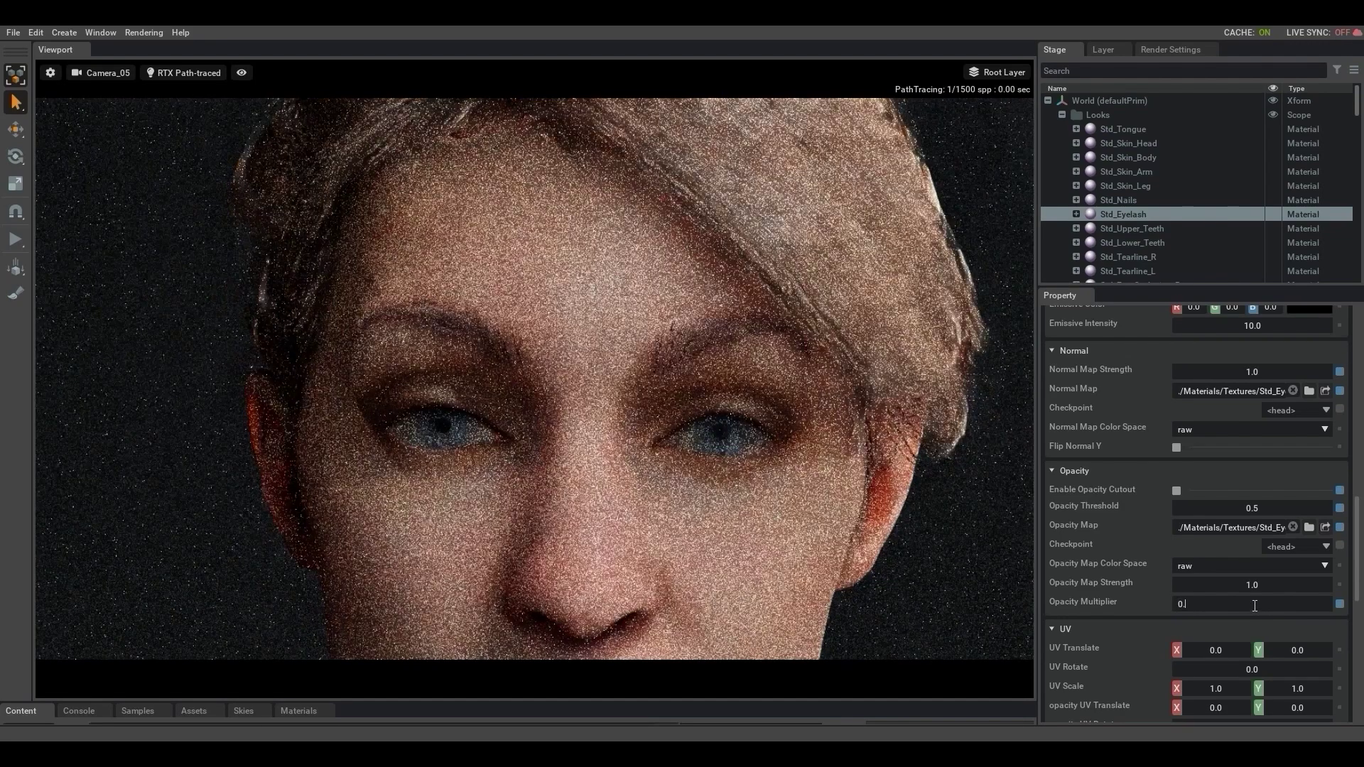
scroll(1149, 510, up, 5)
scroll(1148, 510, up, 5)
scroll(1148, 510, up, 5)
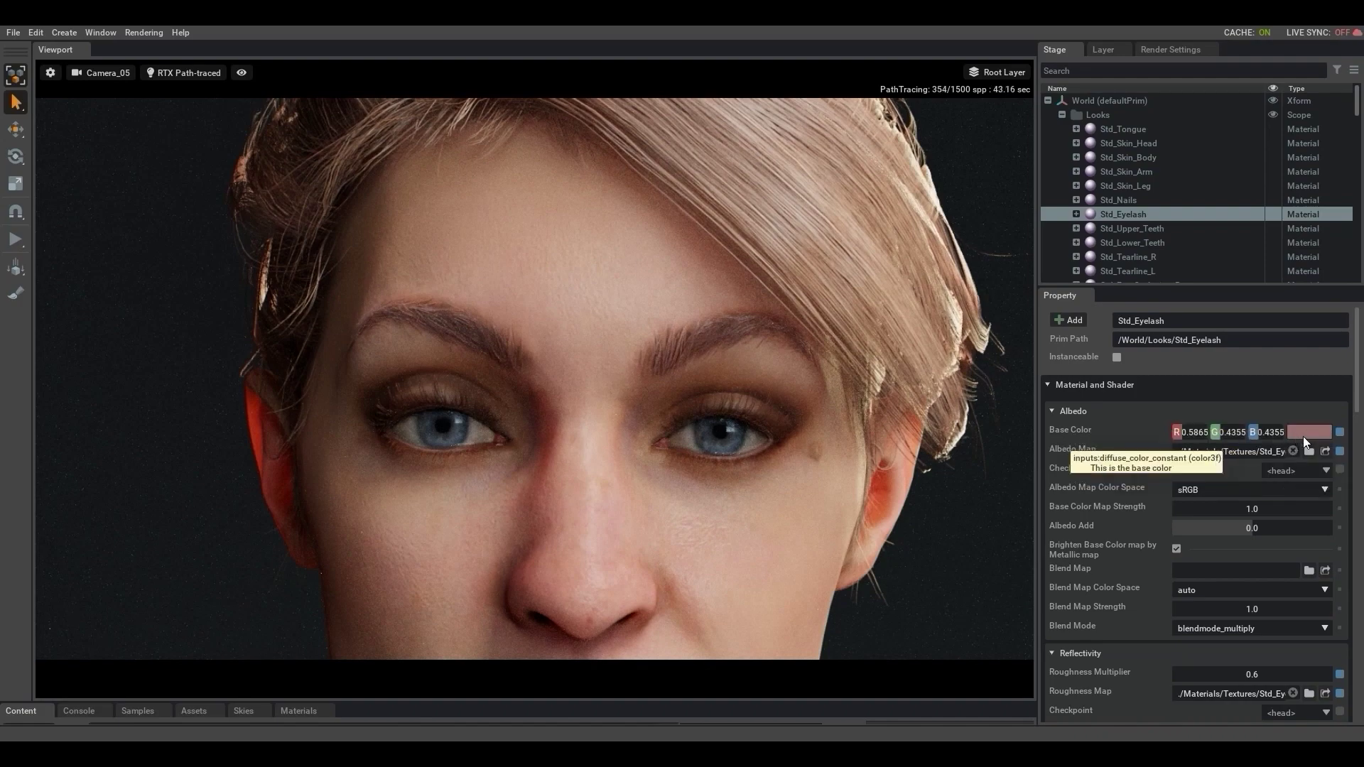
Try a bright yellow eyelash Base Color in the colour picker.
click(1304, 437)
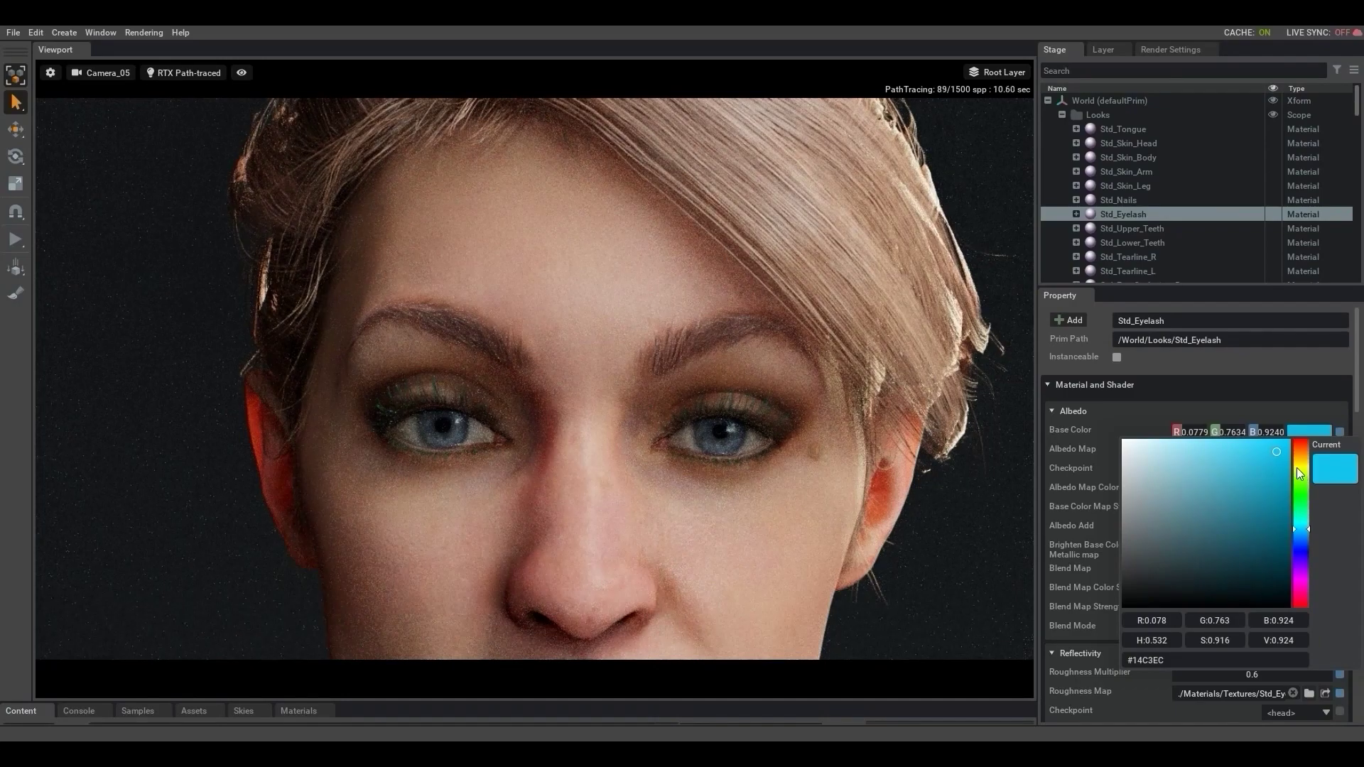
click(1300, 470)
click(1300, 467)
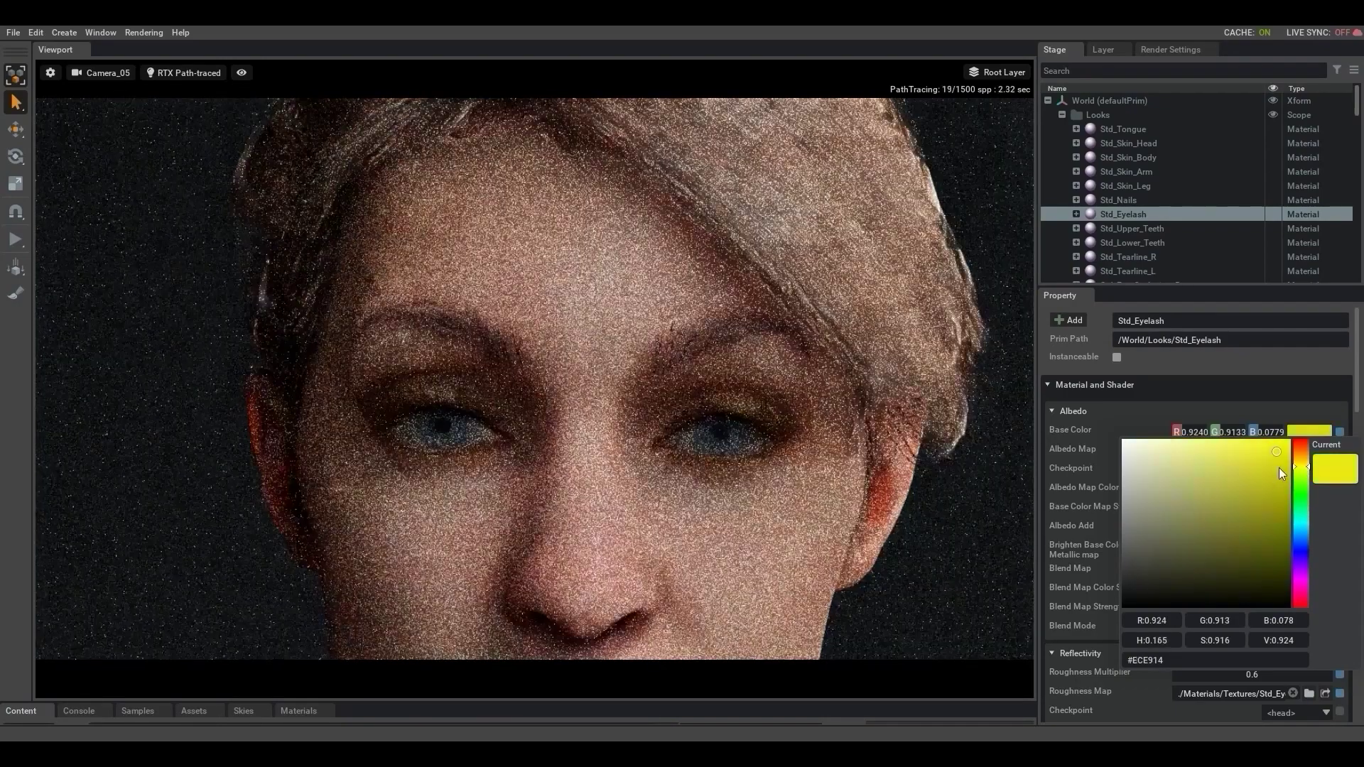
click(1263, 441)
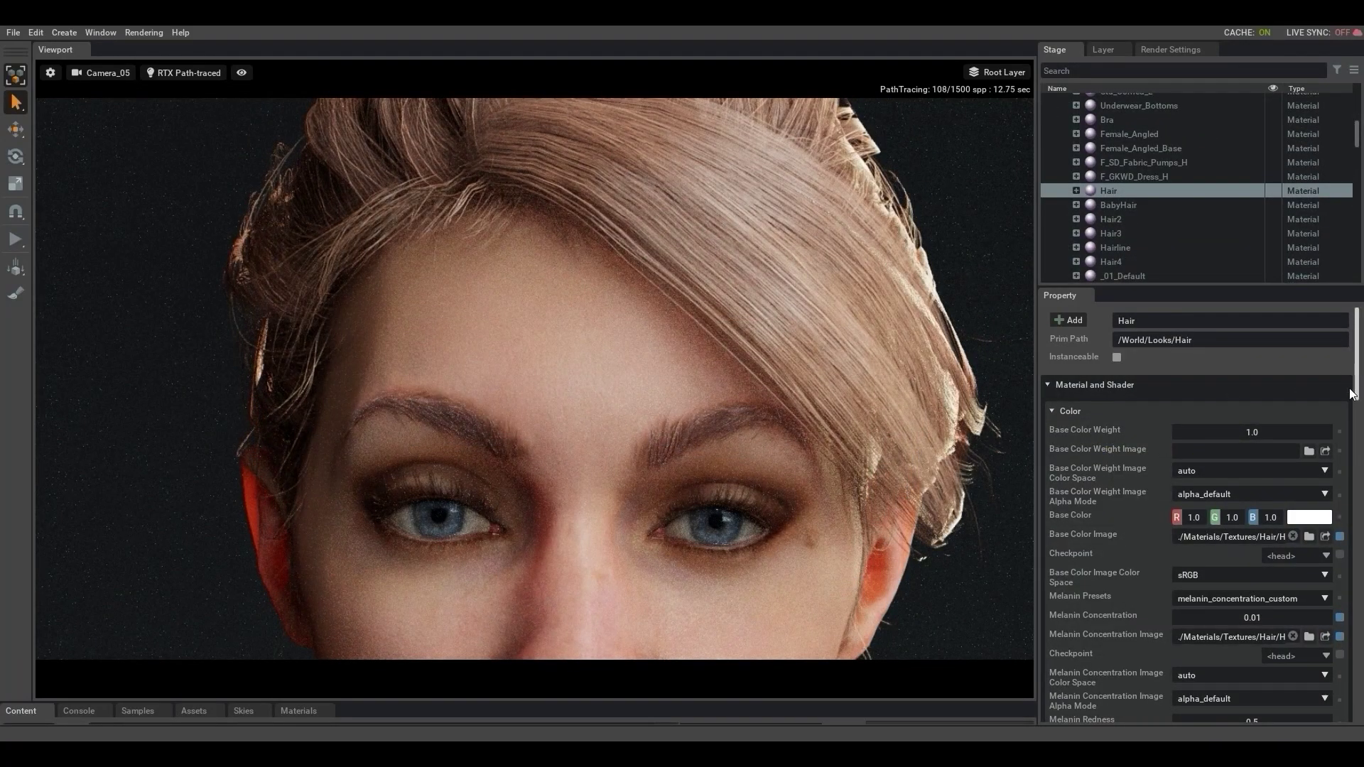
drag(1357, 353, 1357, 574)
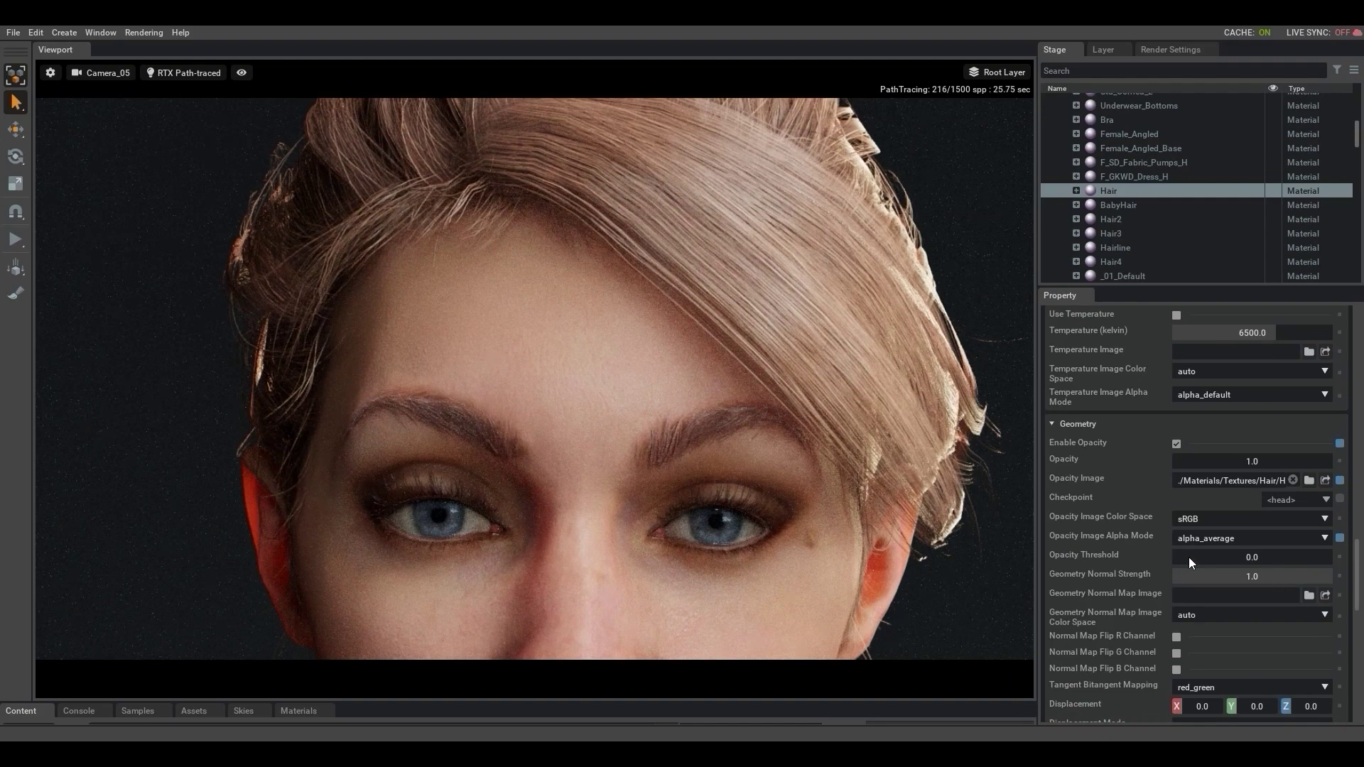
drag(1188, 558, 1206, 560)
click(1205, 560)
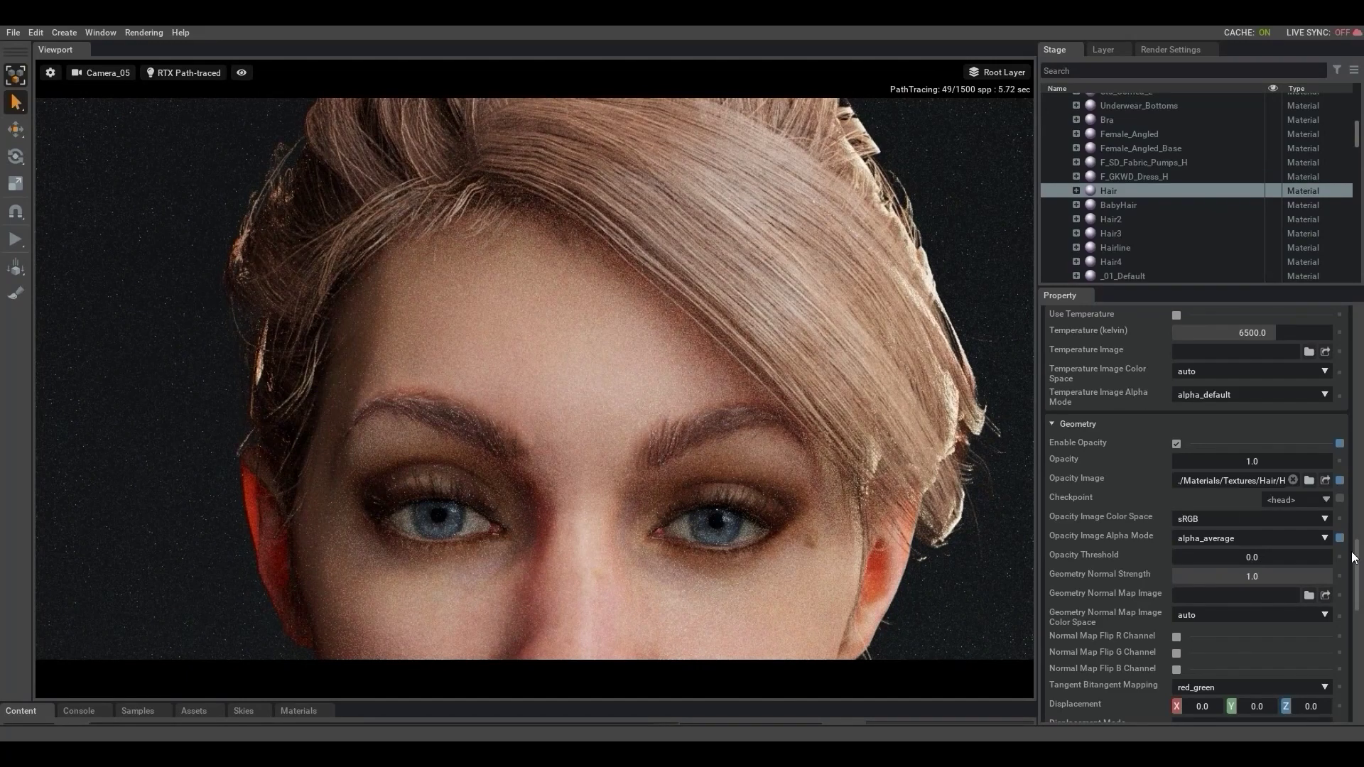
mouse_move(1356, 568)
mouse_down()
mouse_move(1357, 340)
mouse_move(1357, 359)
mouse_up()
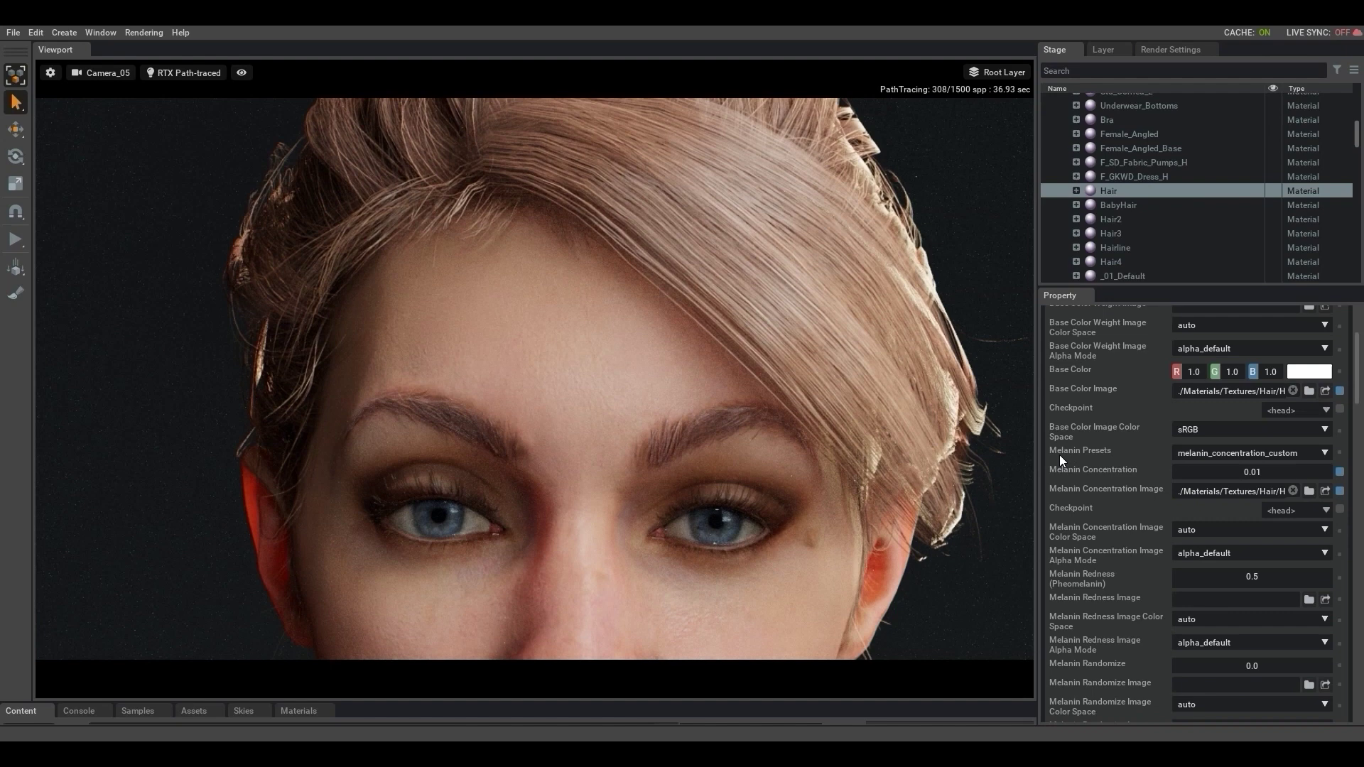
Try the black, blonde and dark brown Melanin Presets on the Hair material.
click(1324, 454)
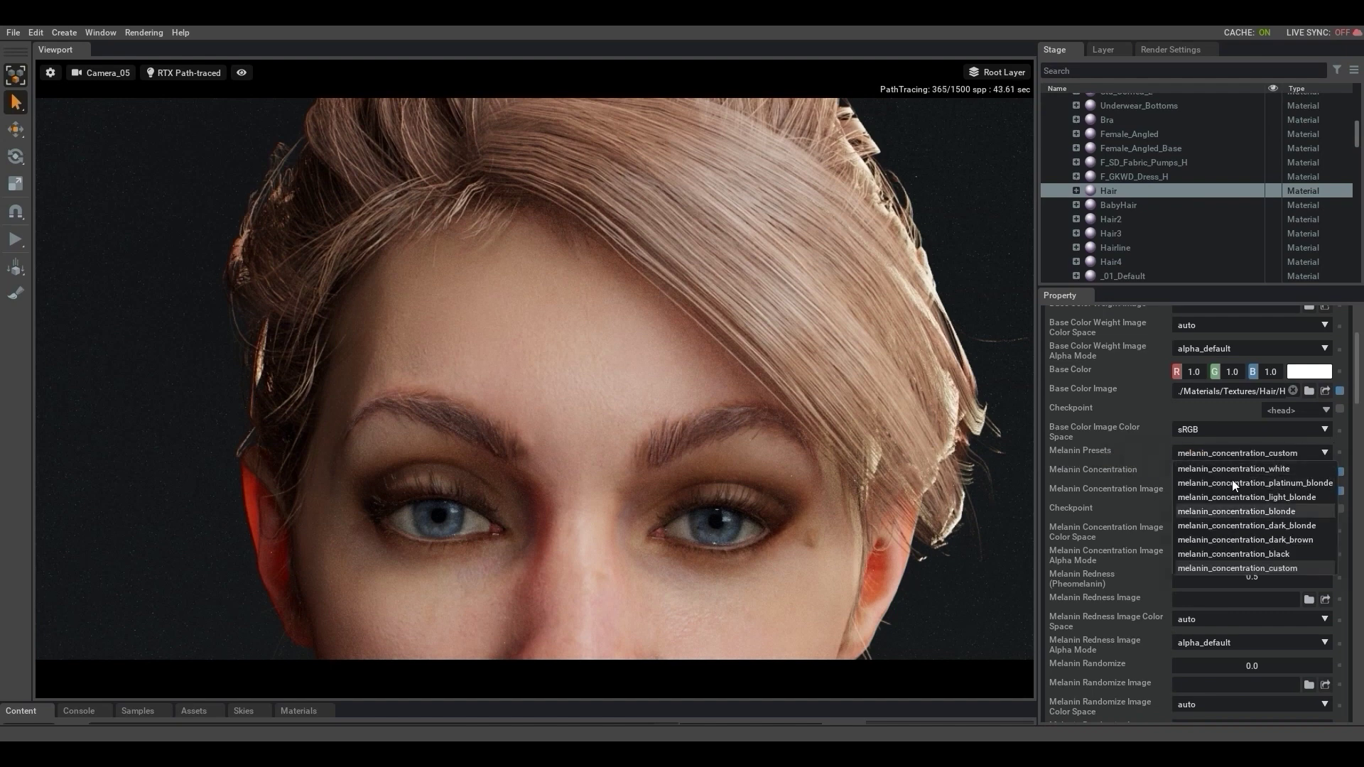
click(1222, 554)
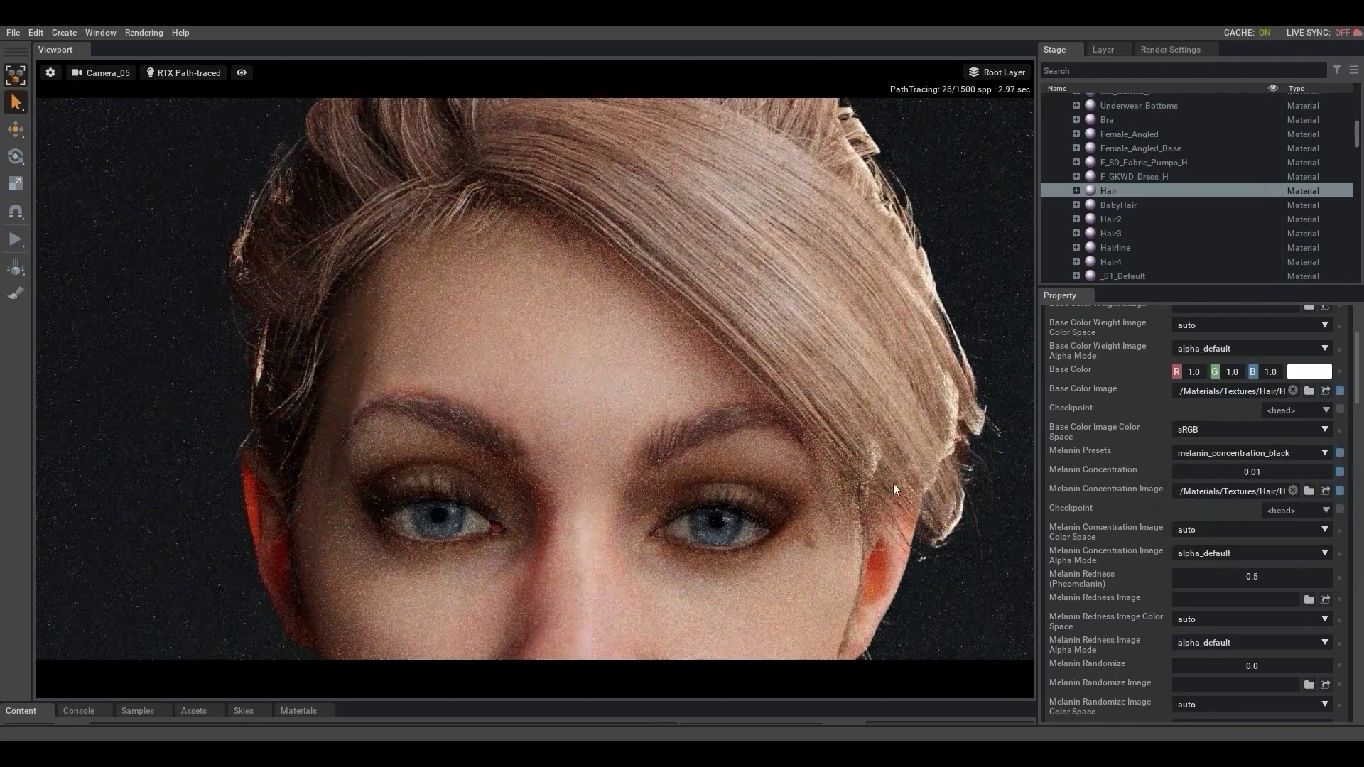
scroll(782, 368, down, 3)
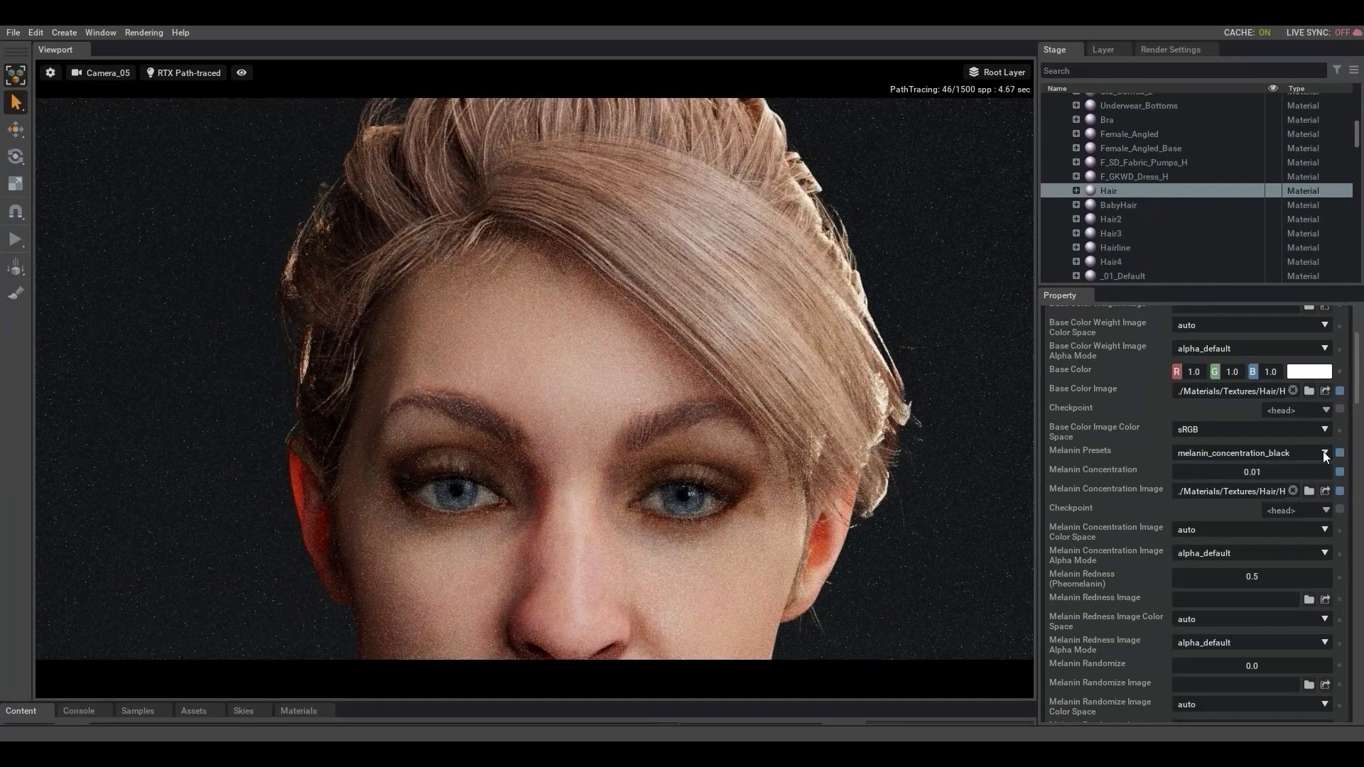
click(1323, 451)
click(1291, 512)
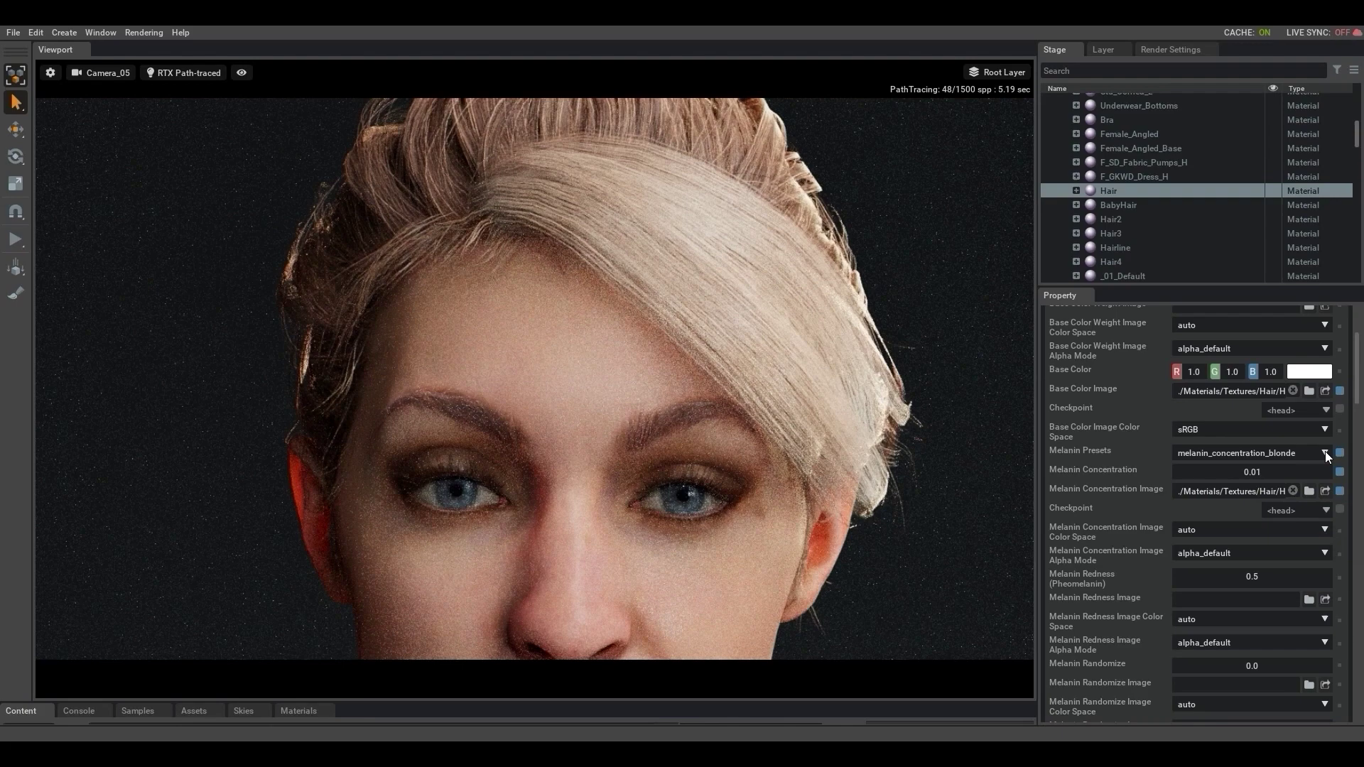
click(1324, 451)
click(1308, 540)
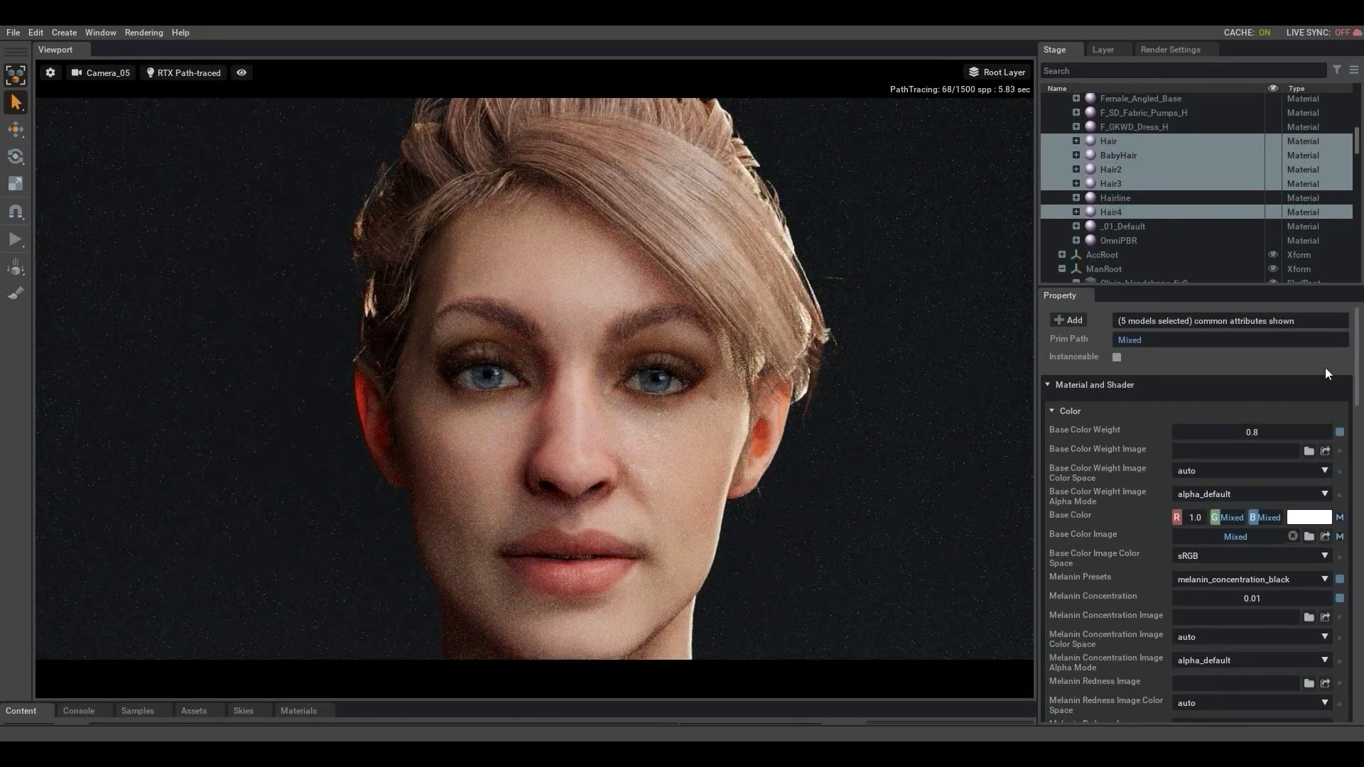
Set the five hair materials' Diffuse Weight to 0.2, then drag it up to 0.6.
scroll(1280, 540, down, 10)
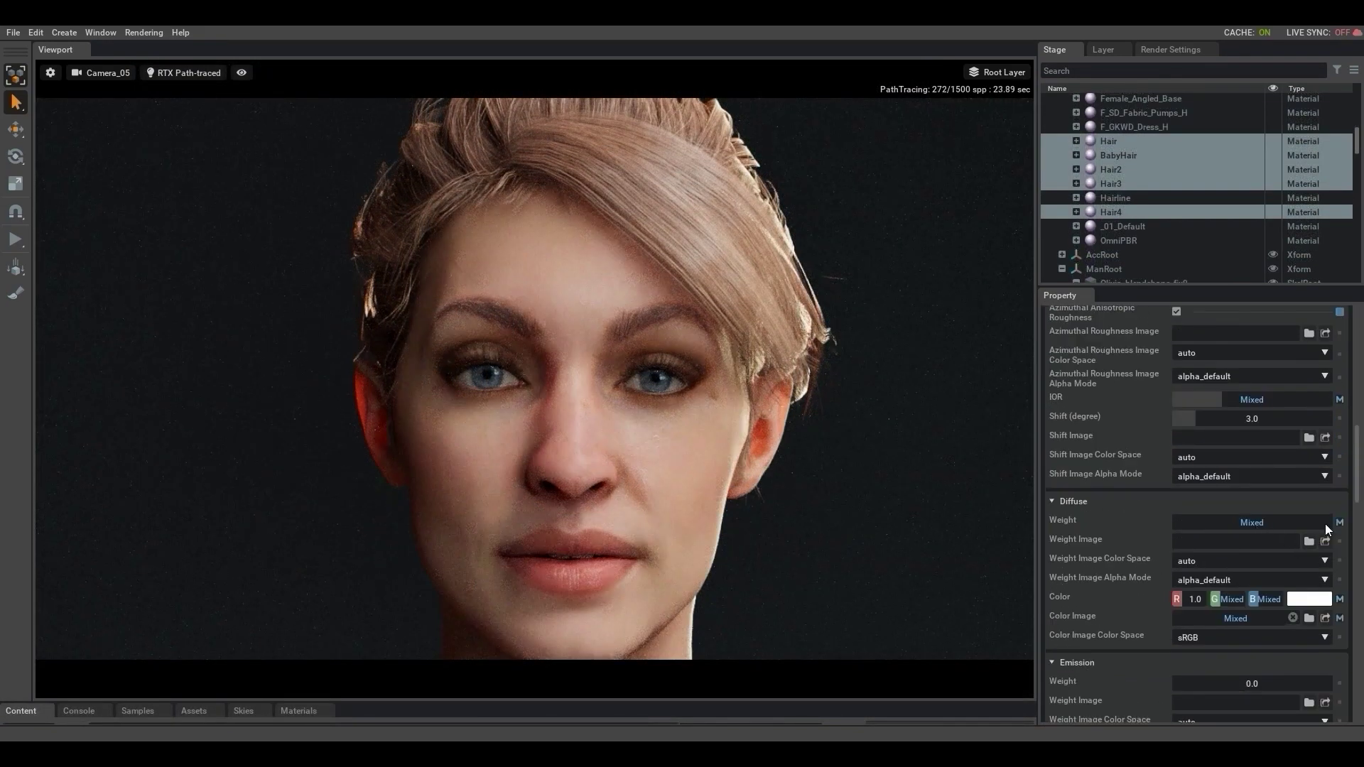
click(1253, 525)
double_click(1256, 525)
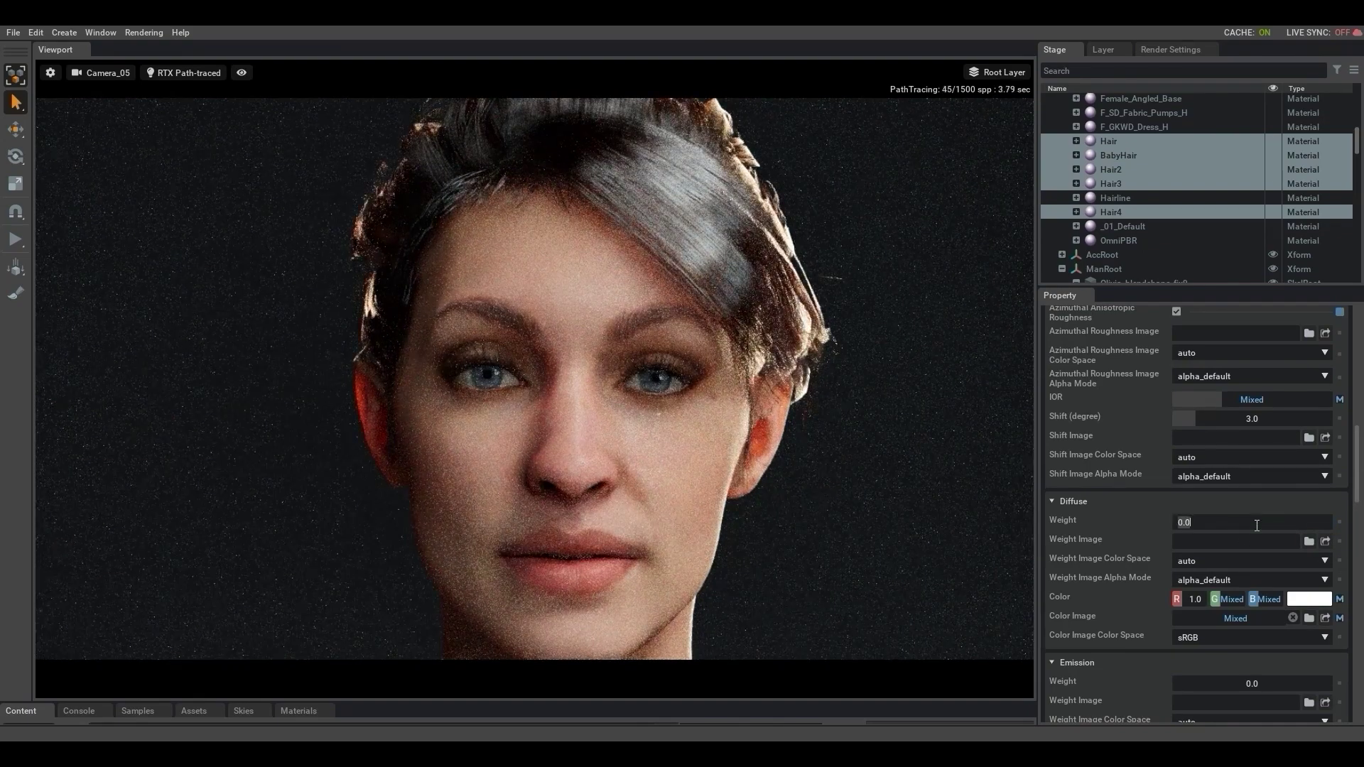
text(0.2)
key(Return)
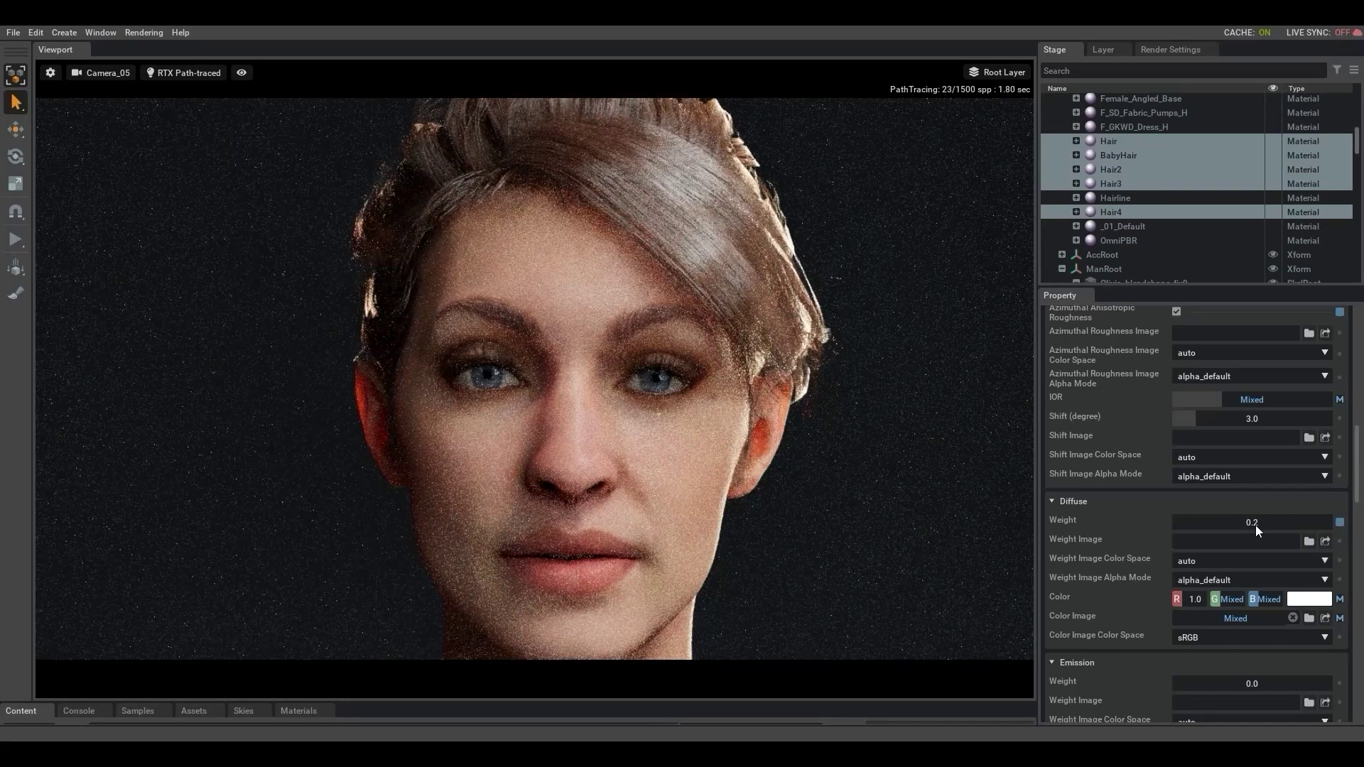
drag(1254, 522, 1279, 523)
scroll(1254, 540, up, 3)
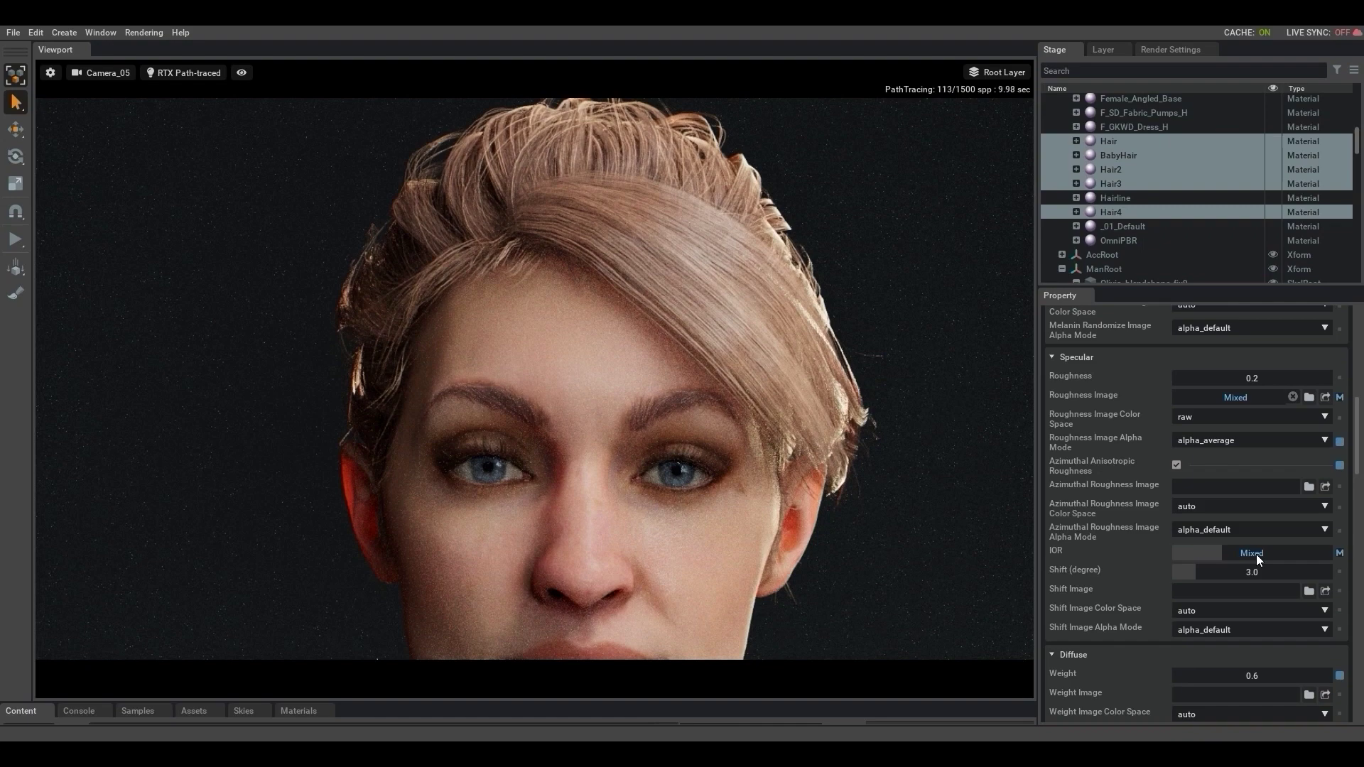
Try hair IOR values 1.0 and 4.0, then undo back to 1.8.
click(1256, 555)
double_click(1257, 555)
text(0.)
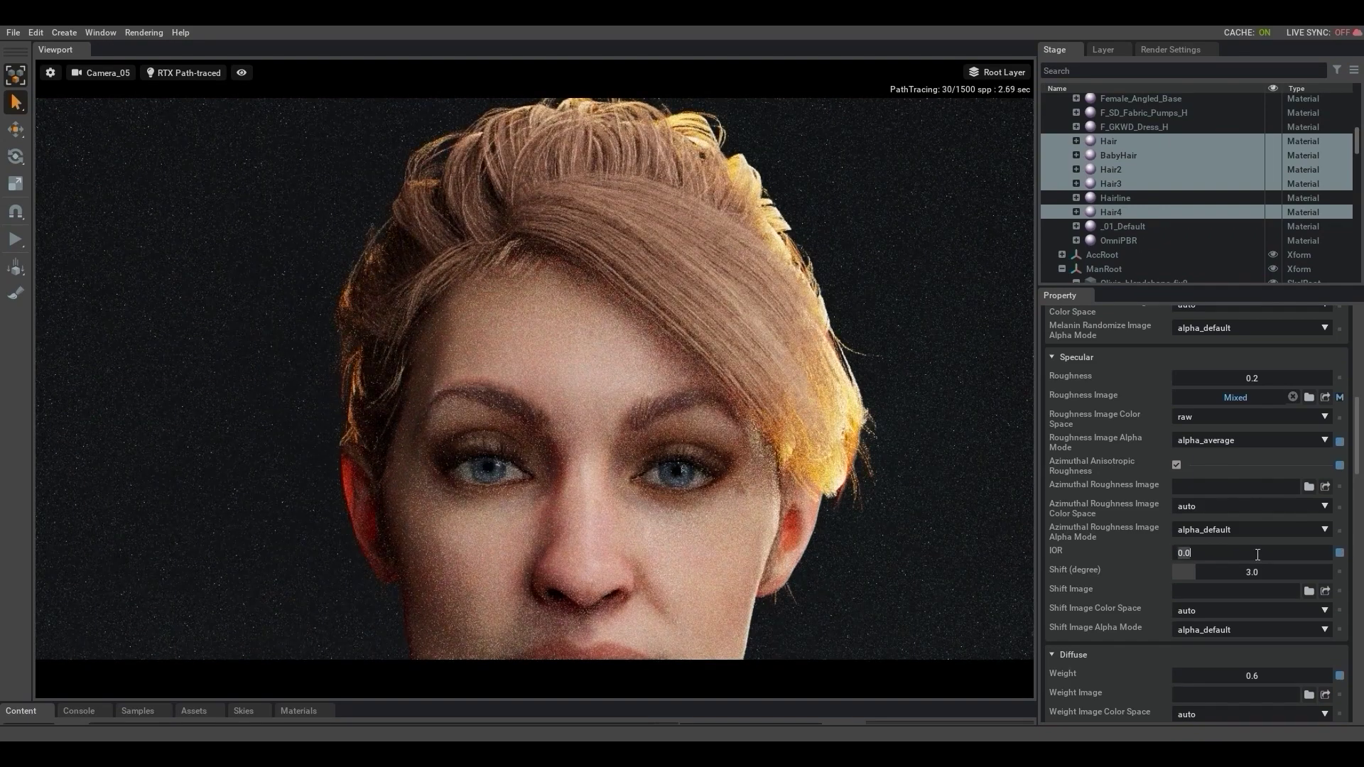
text(2)
key(BackSpace)
key(BackSpace)
key(BackSpace)
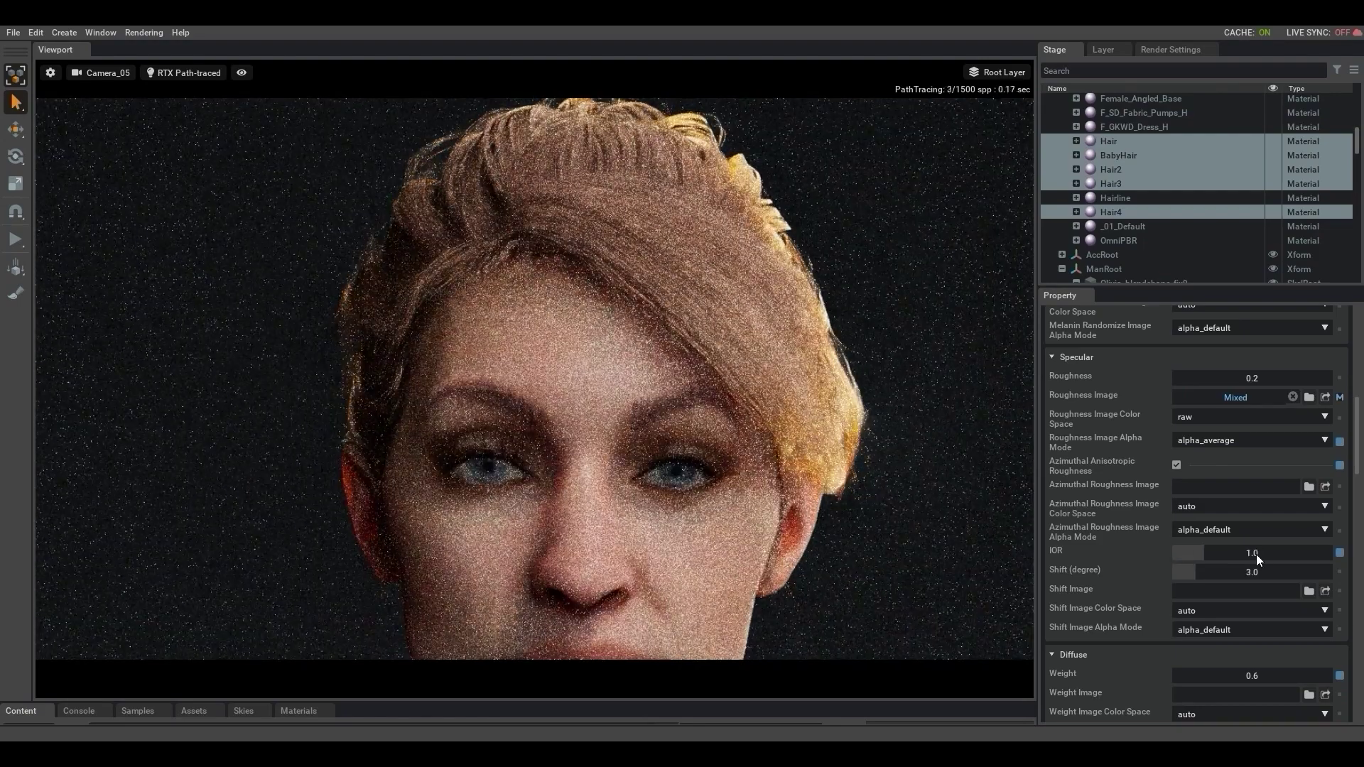
text(1.0)
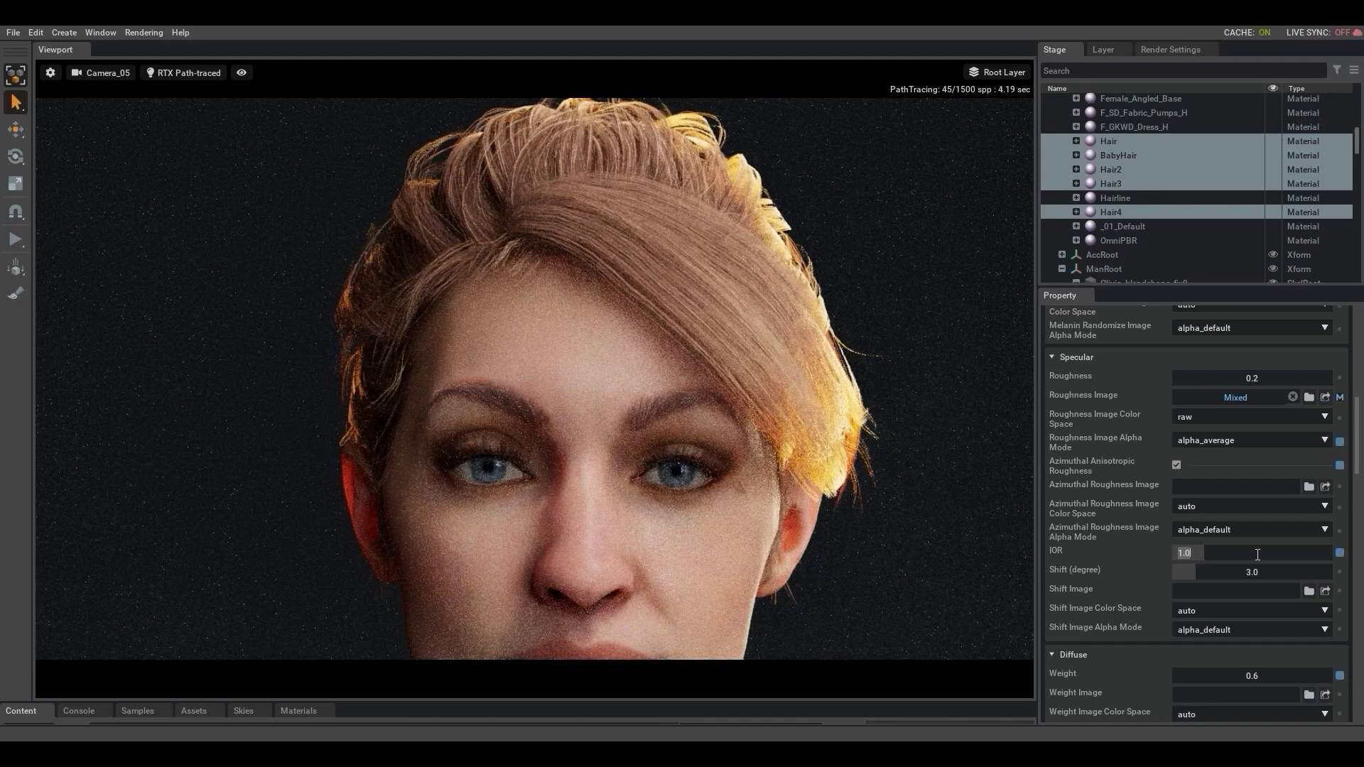
text(4.0)
key(Return)
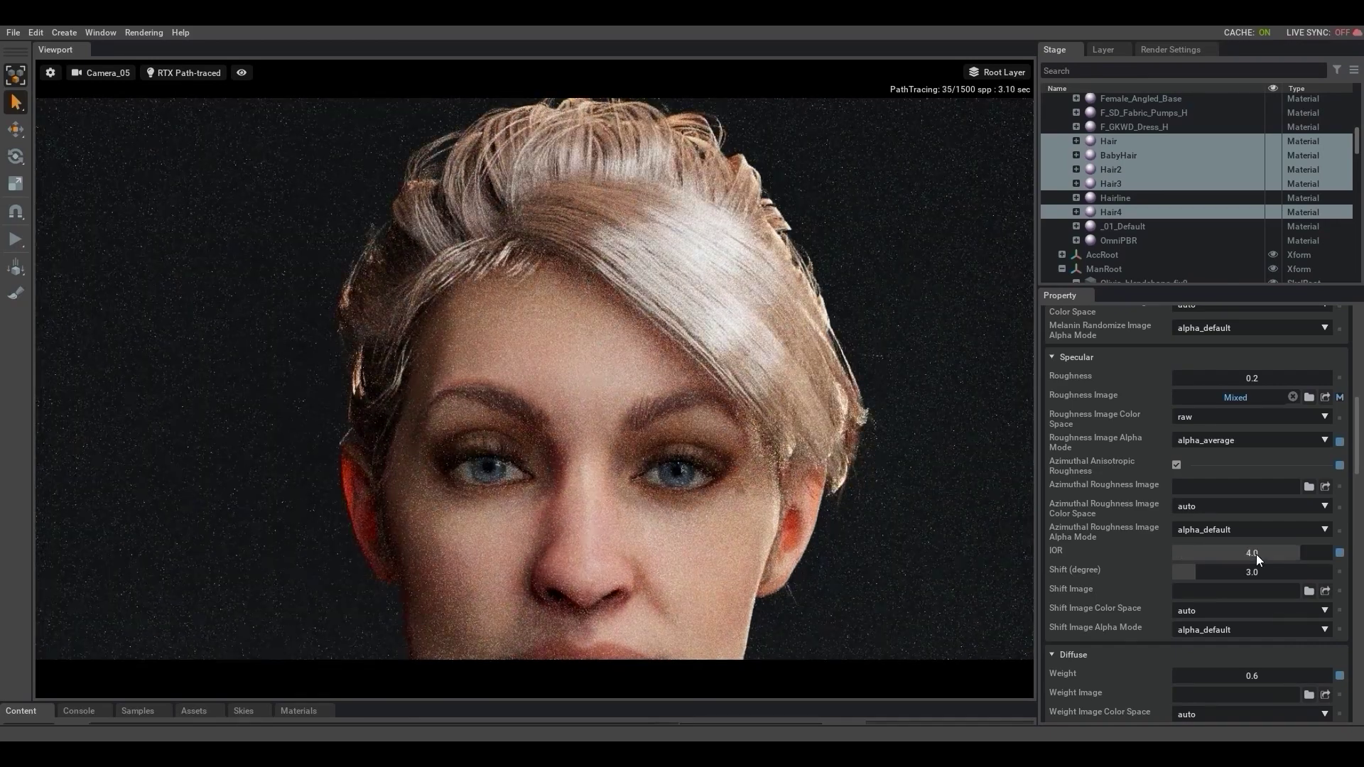
key(ctrl+z)
key(ctrl+z)
key(ctrl+z)
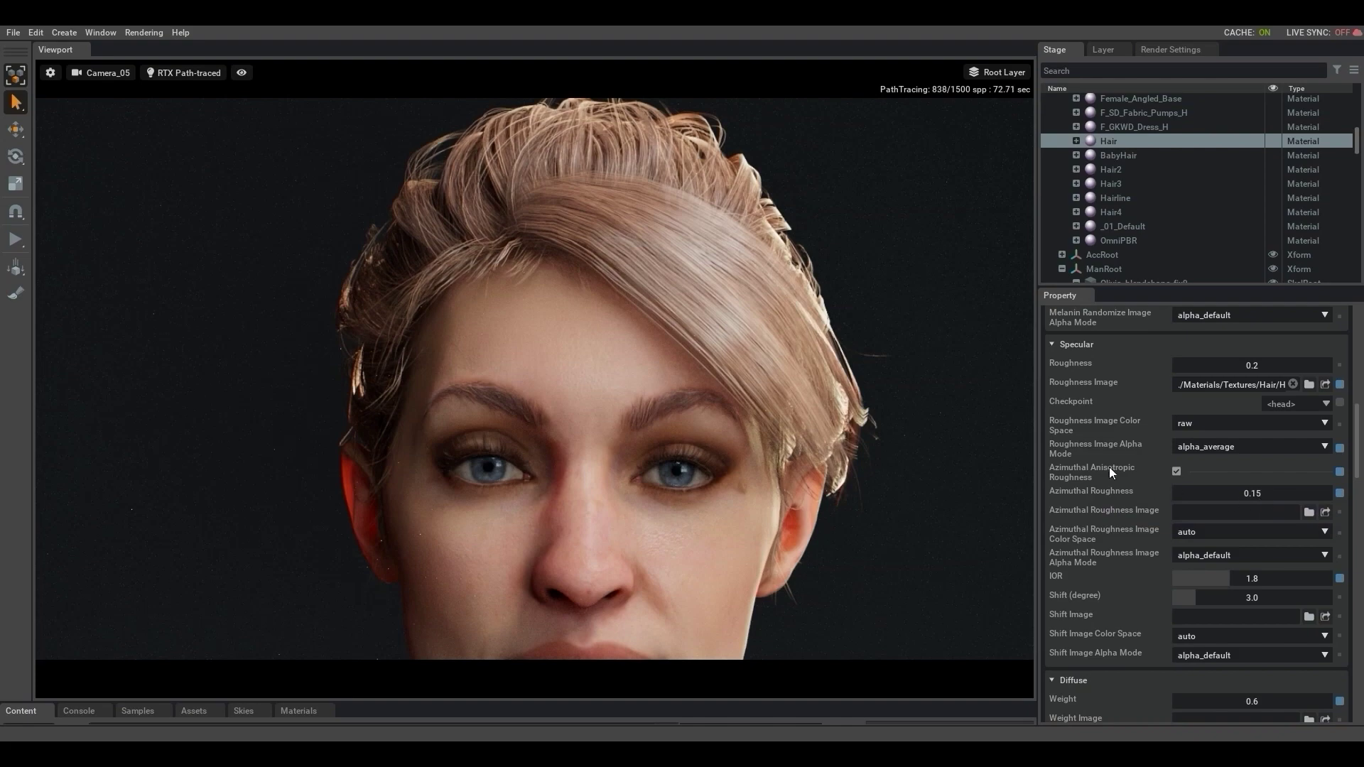
Set the Hair azimuthal roughness to 0.5, then change it to 0.2.
double_click(1256, 492)
text(0.5)
key(Return)
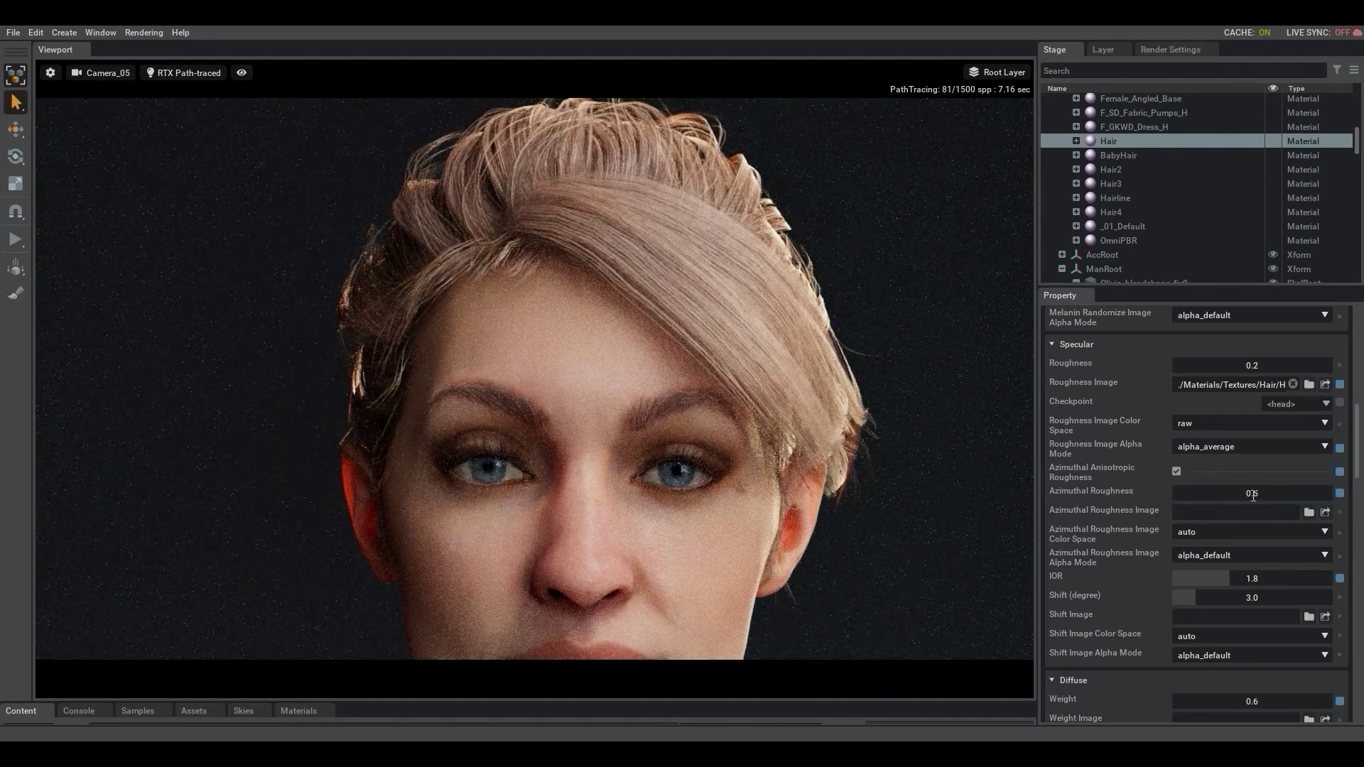
double_click(1252, 496)
text(0.)
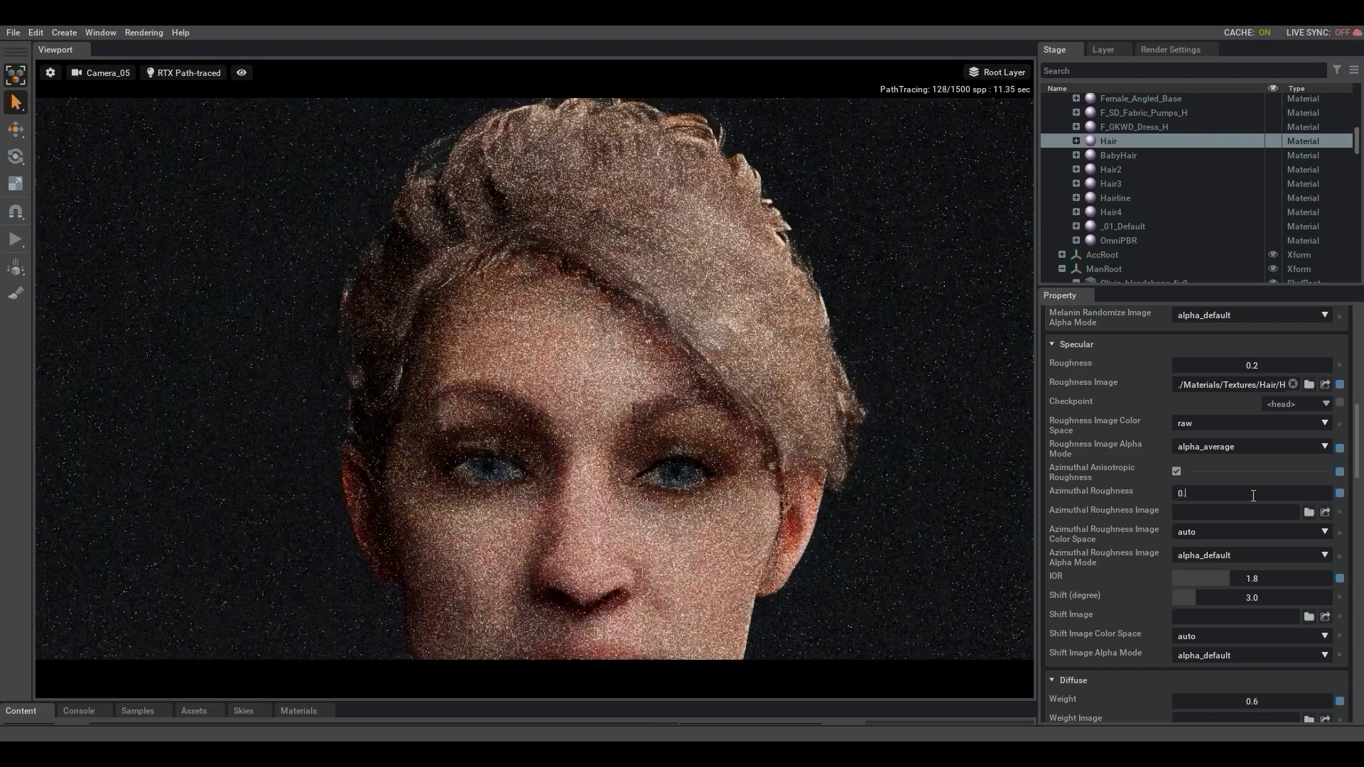
text(2)
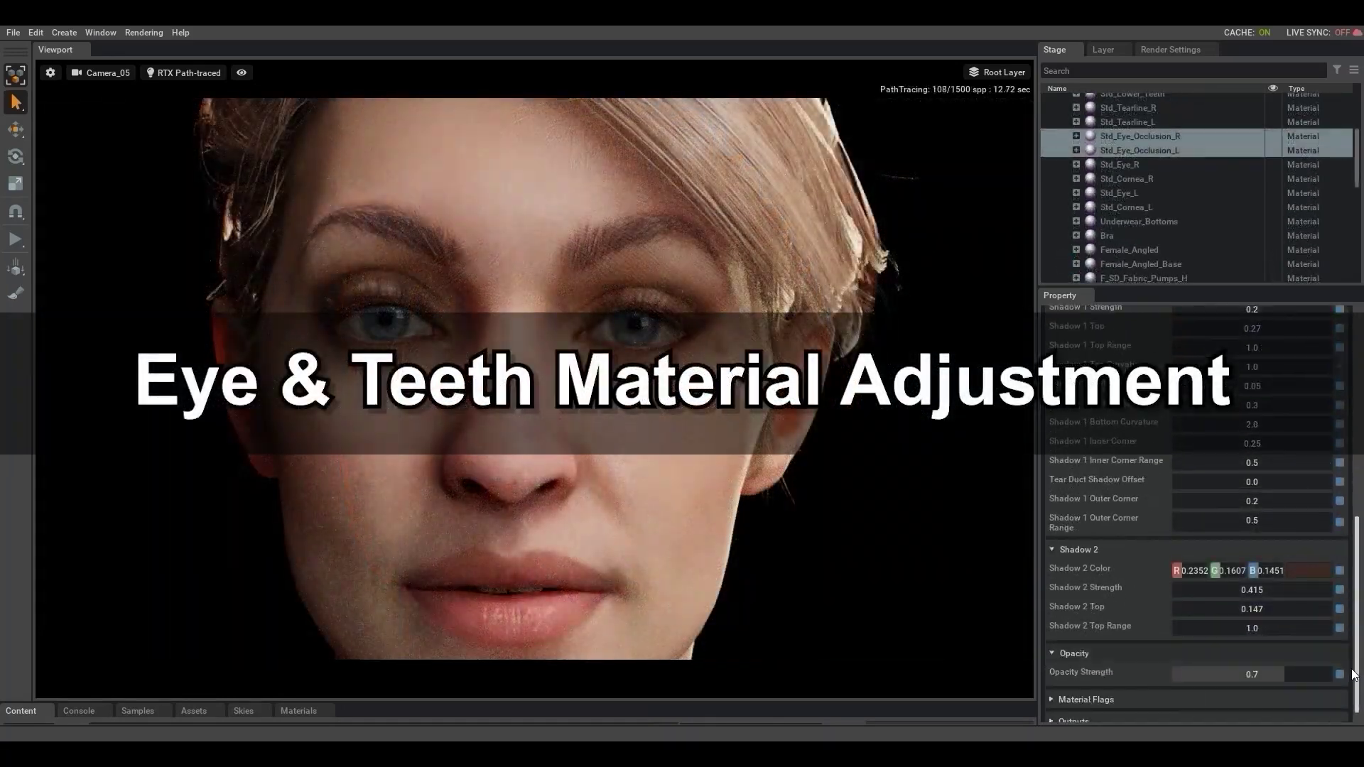
Test eye occlusion at zero opacity, then set opacity strength to 0.75 on both materials.
scroll(1352, 675, down, 1)
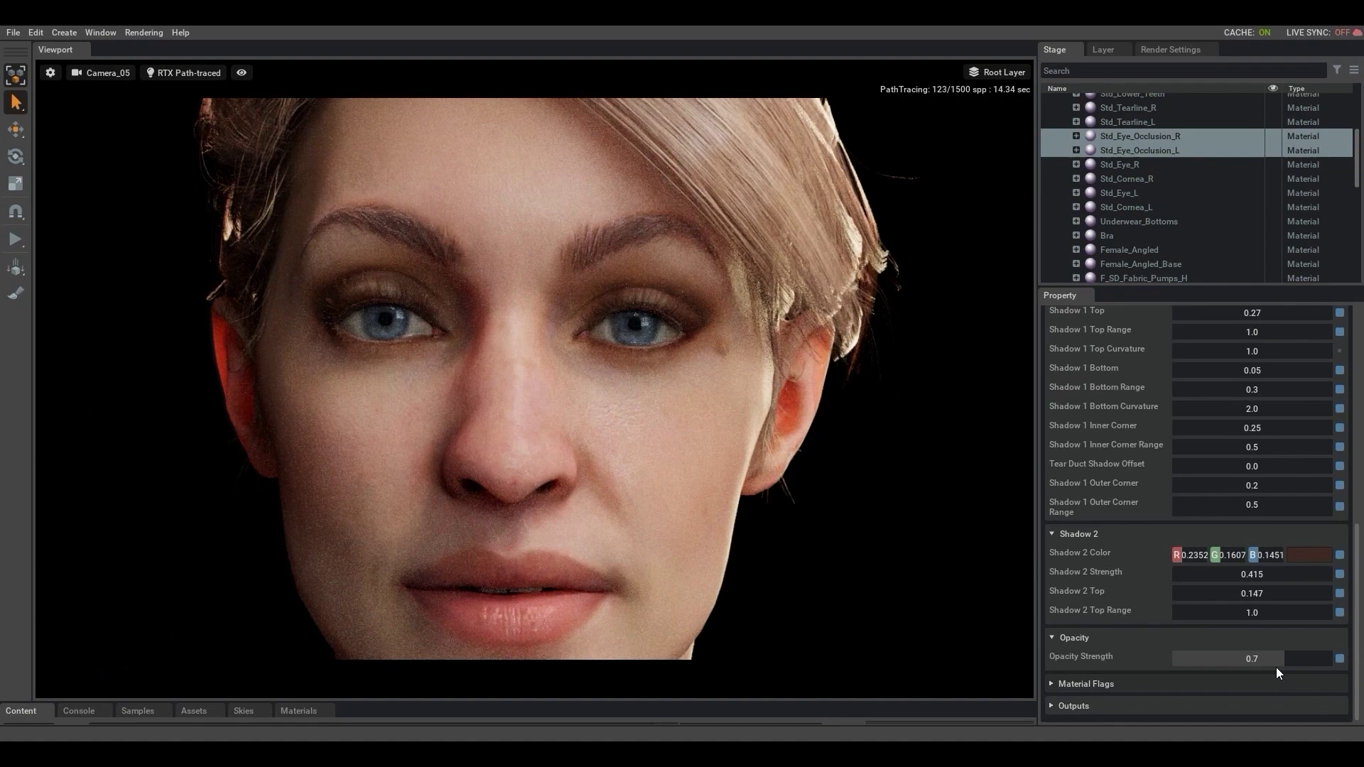
drag(1278, 659, 1146, 658)
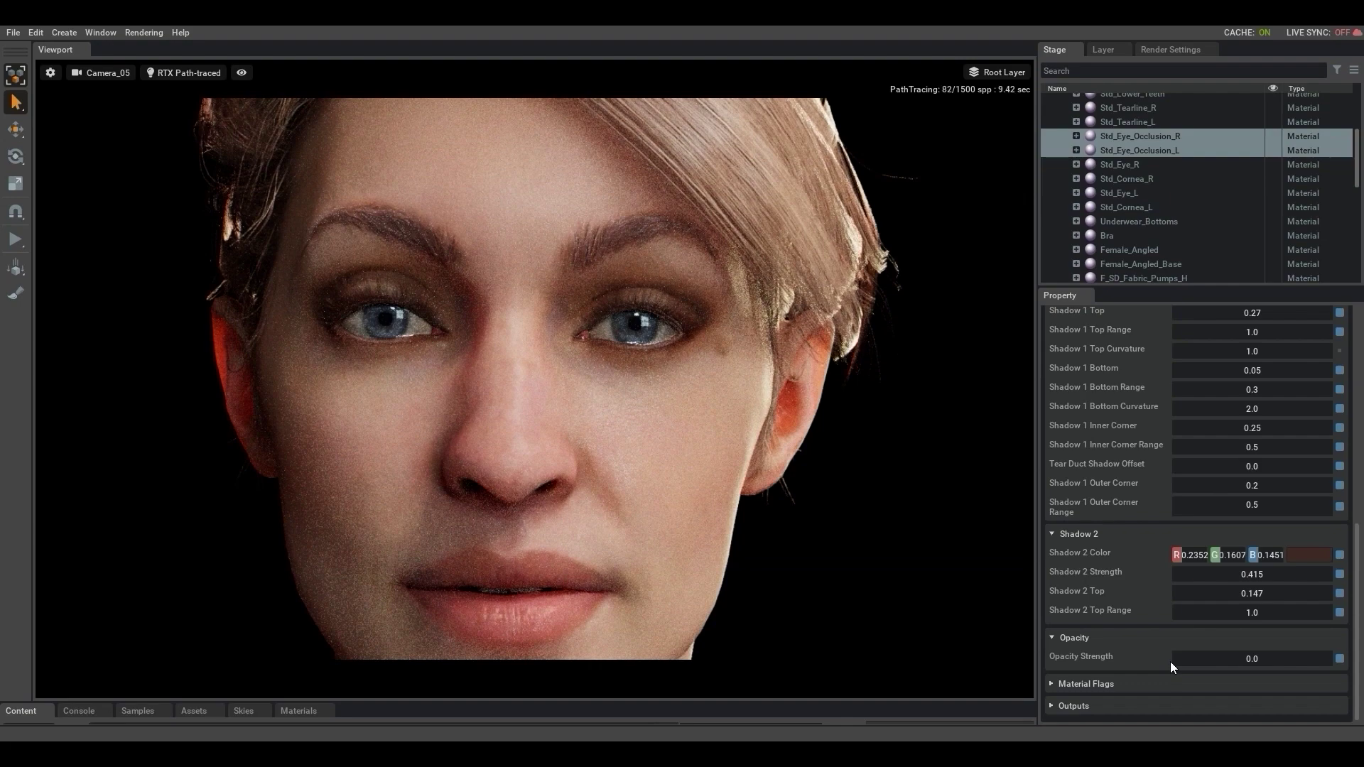
drag(1252, 663, 1273, 656)
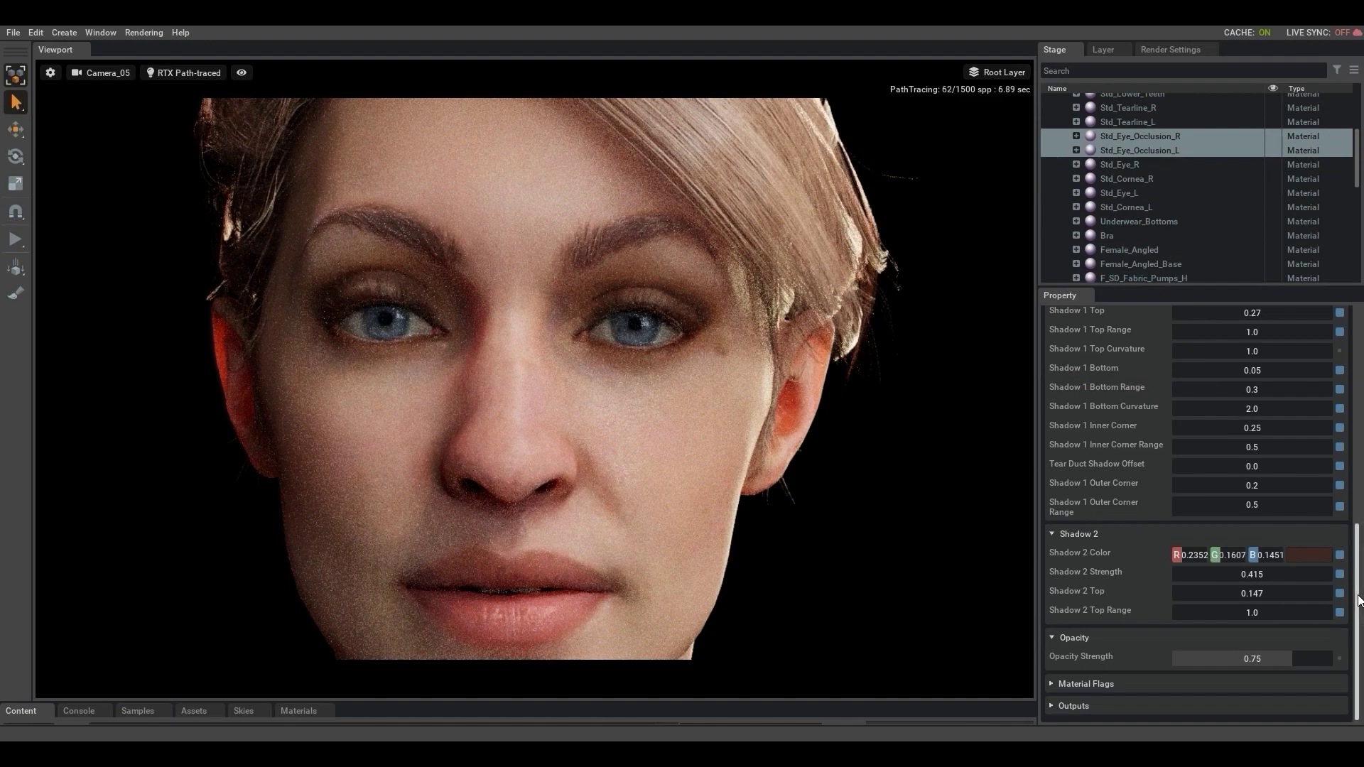
scroll(1171, 242, up, 3)
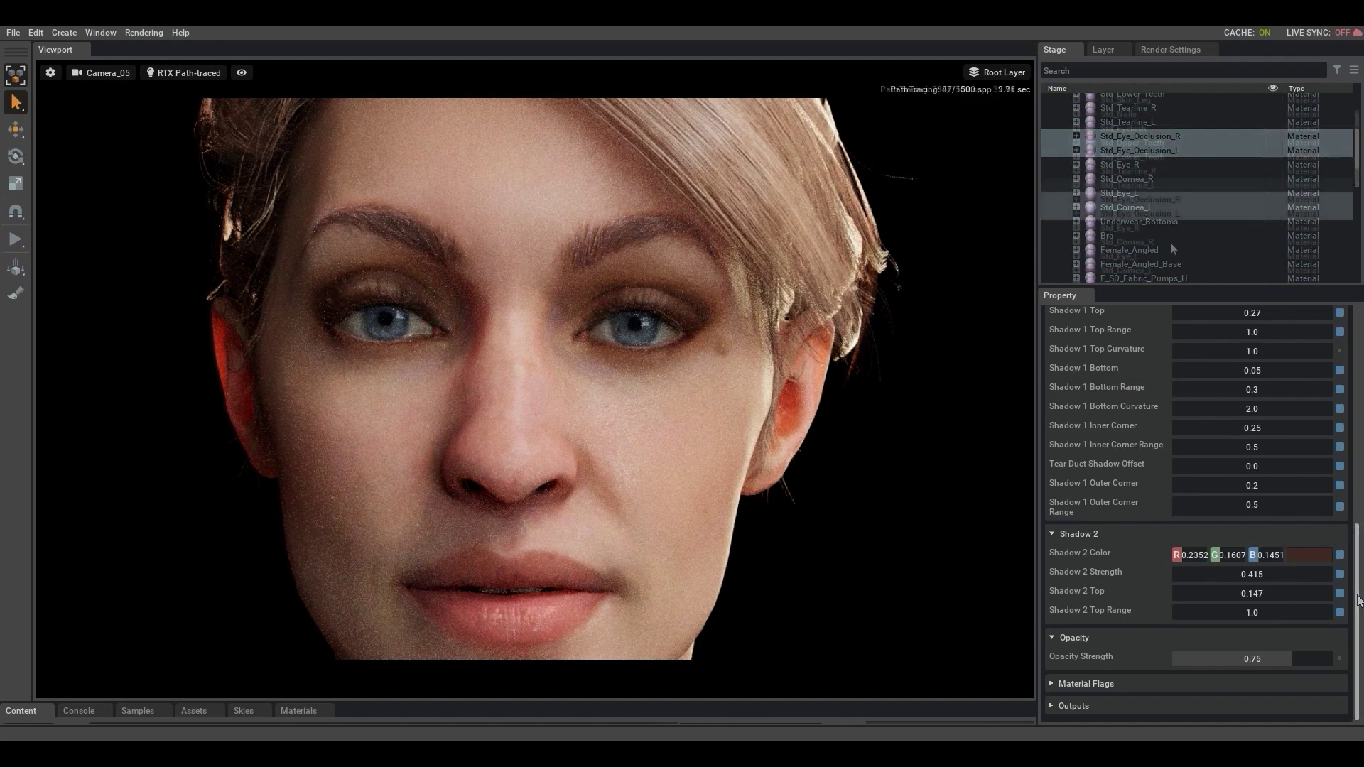
Select both Std_Cornea materials and set their specular scale to 0.
click(1171, 242)
ctrl+click(1153, 270)
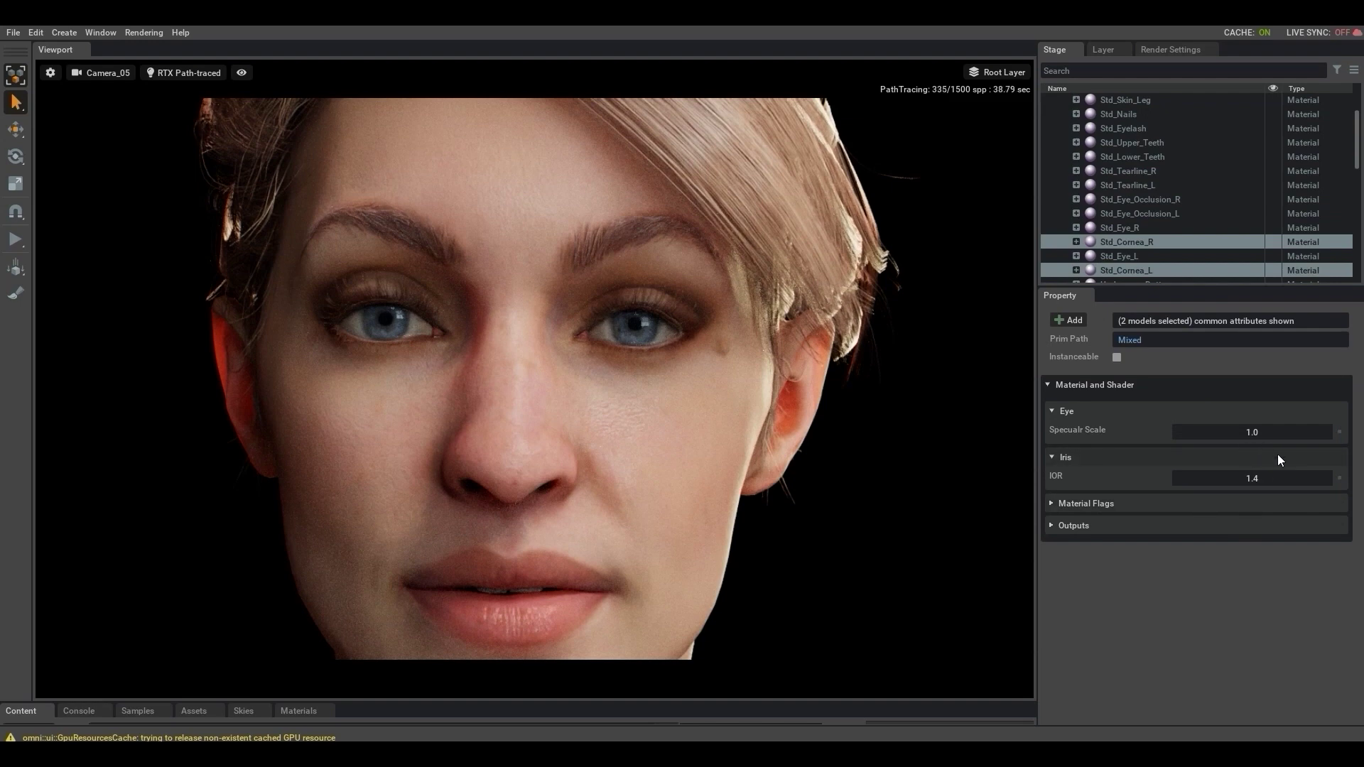
double_click(1253, 433)
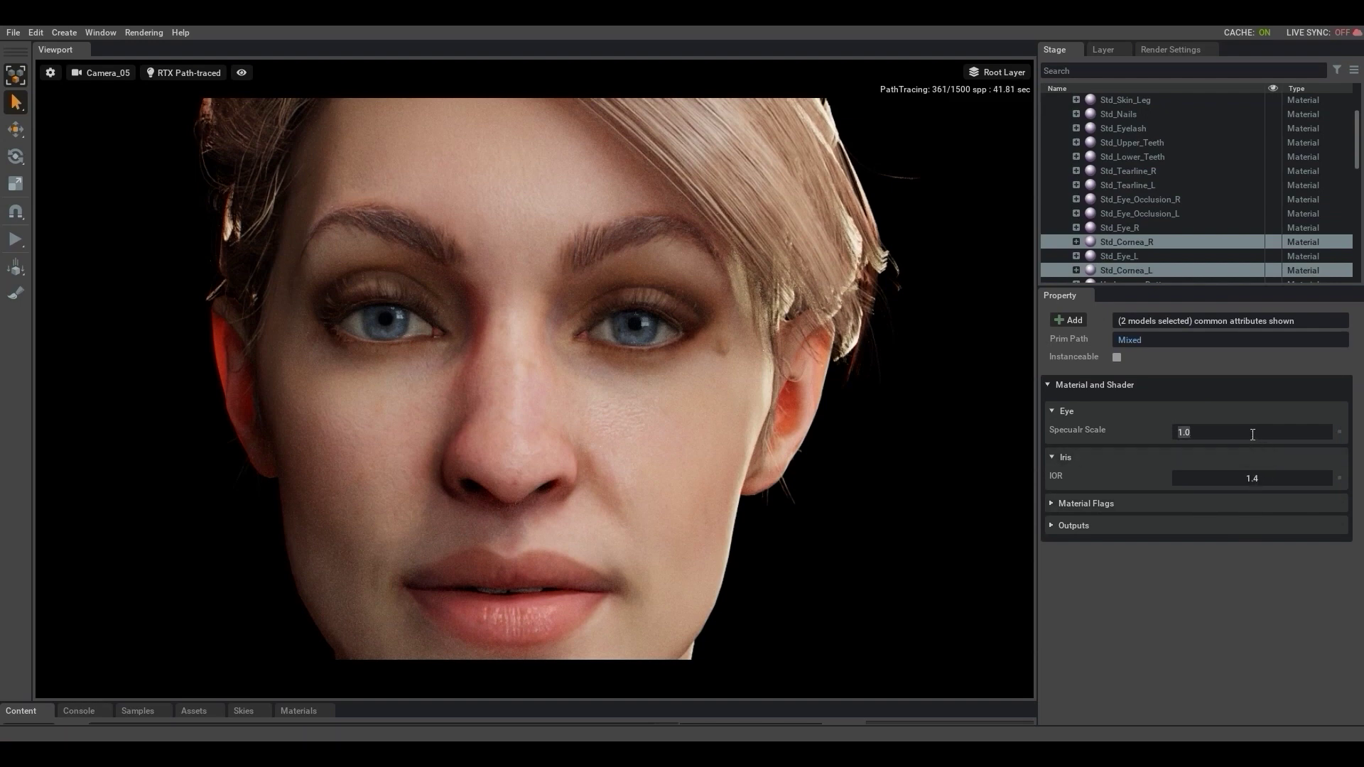
text(0)
key(Return)
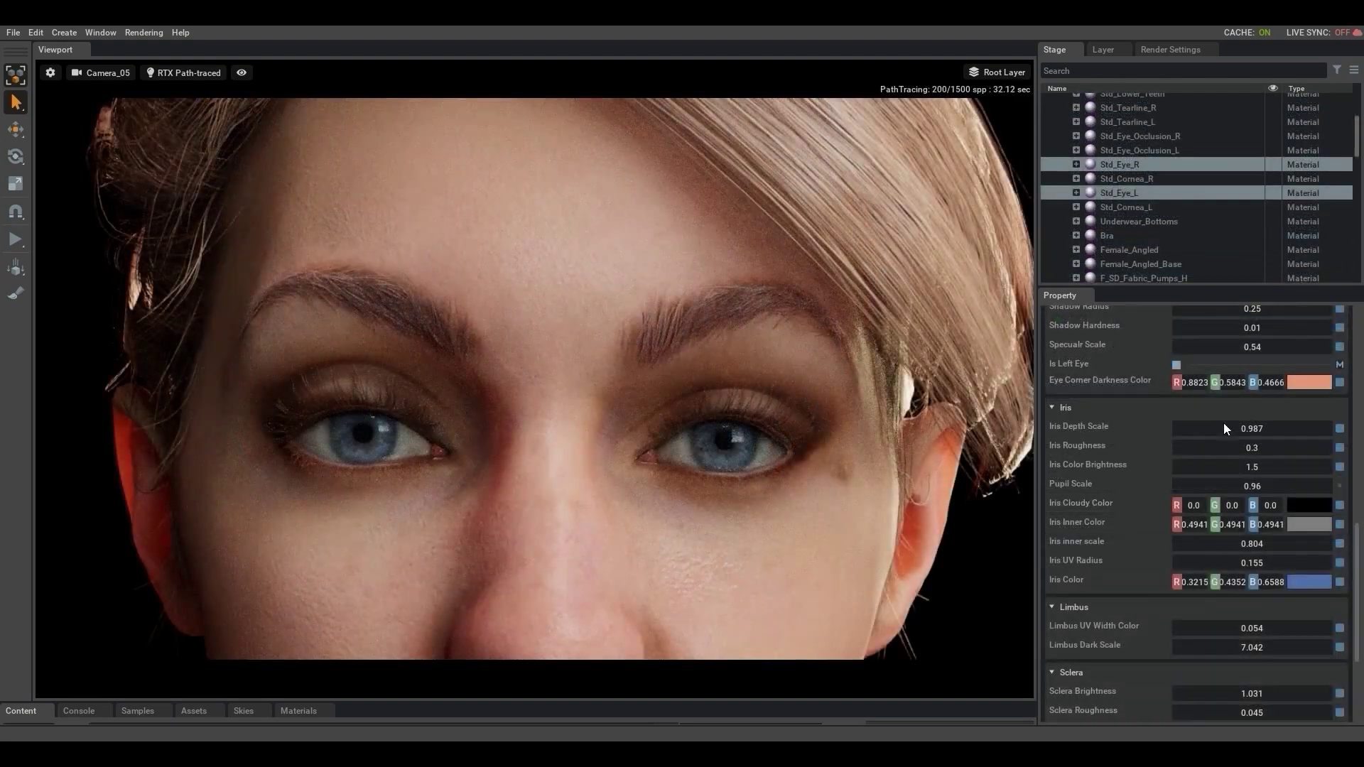
Set the eyes' iris colour brightness to 0.9, after first trying 0.5.
double_click(1249, 467)
text(0.5)
key(Return)
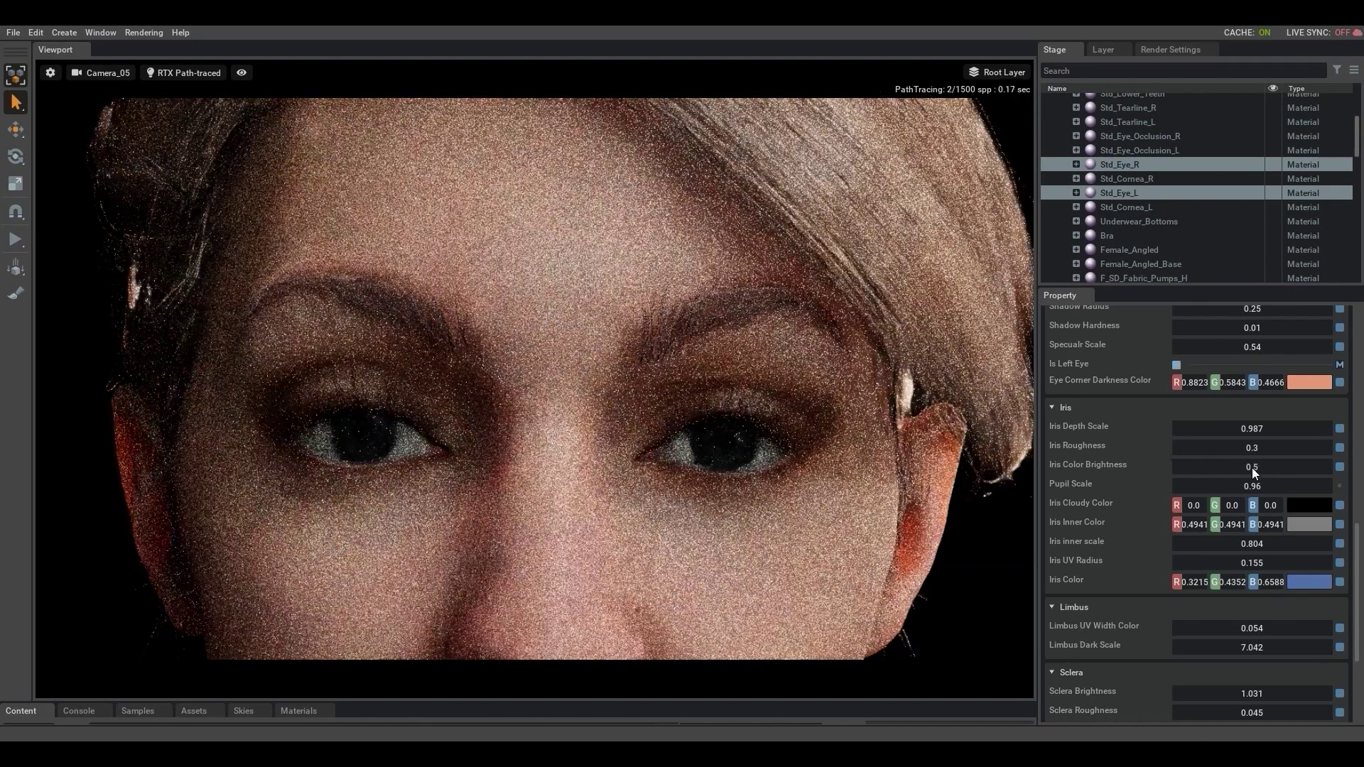
double_click(1252, 467)
text(0.9)
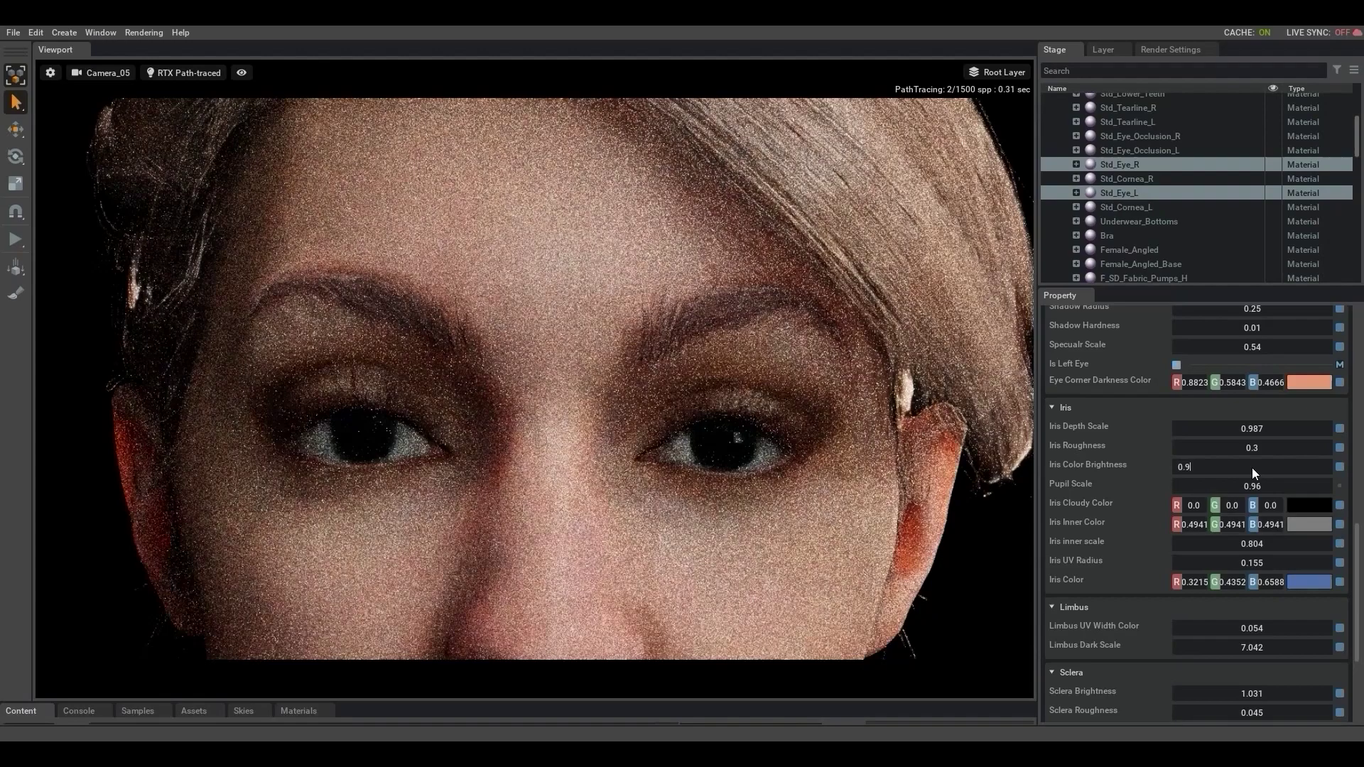
key(Return)
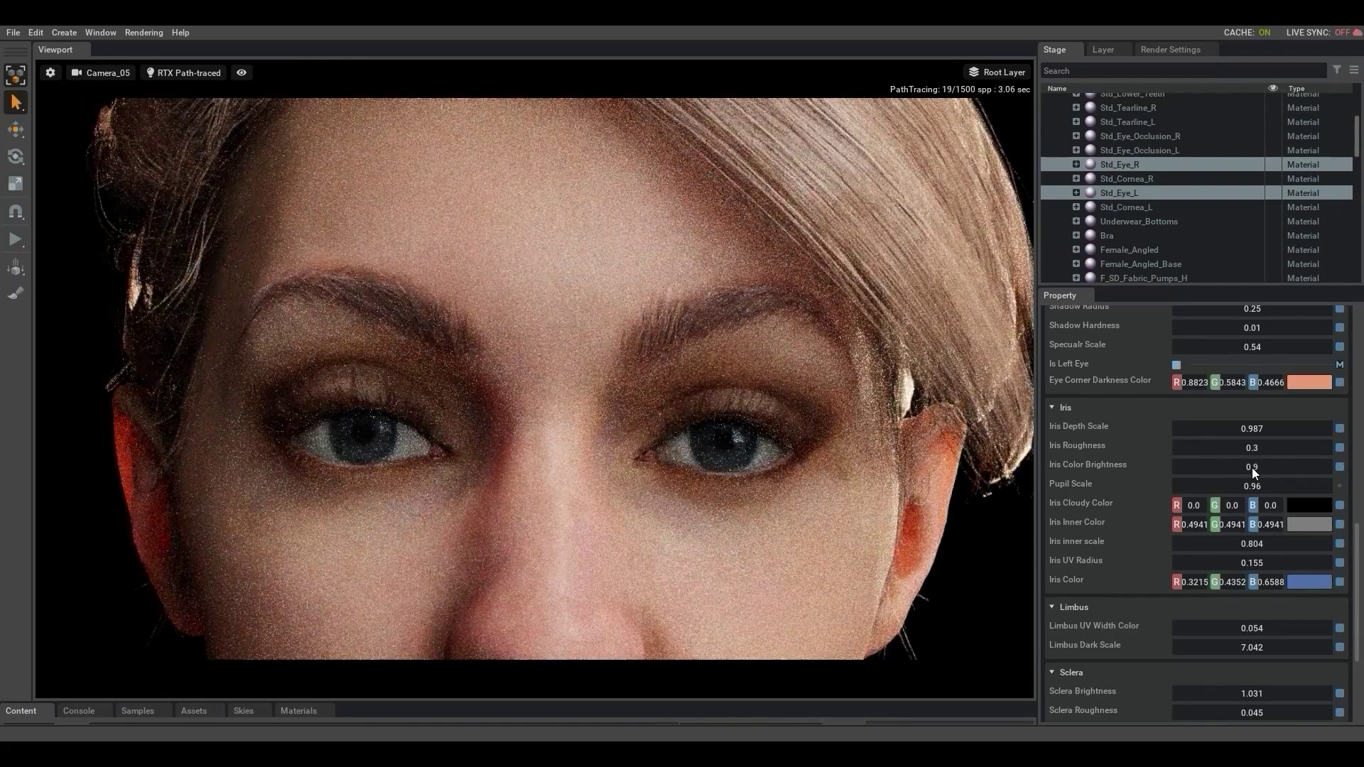
Try the teeth desaturation at -1.0, then set it to 1.
double_click(1252, 468)
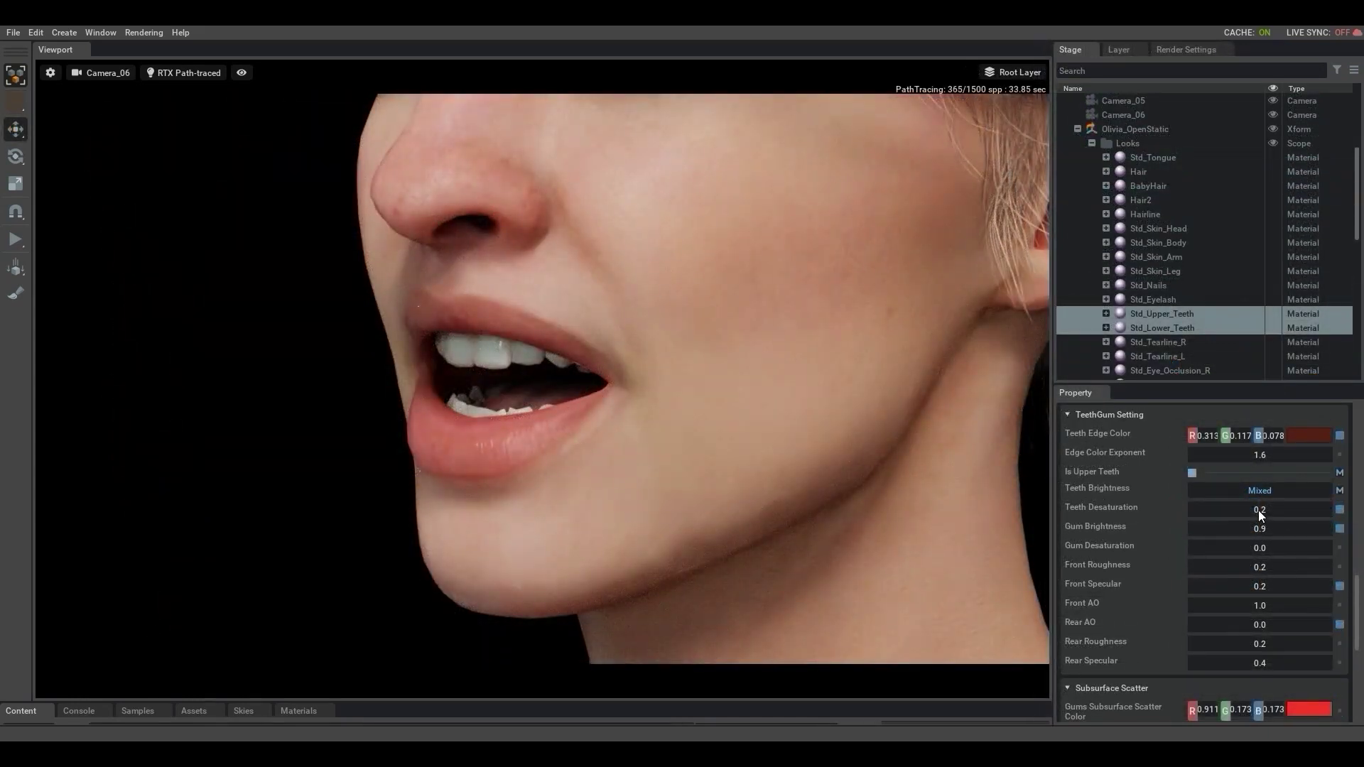
drag(1259, 511, 1184, 514)
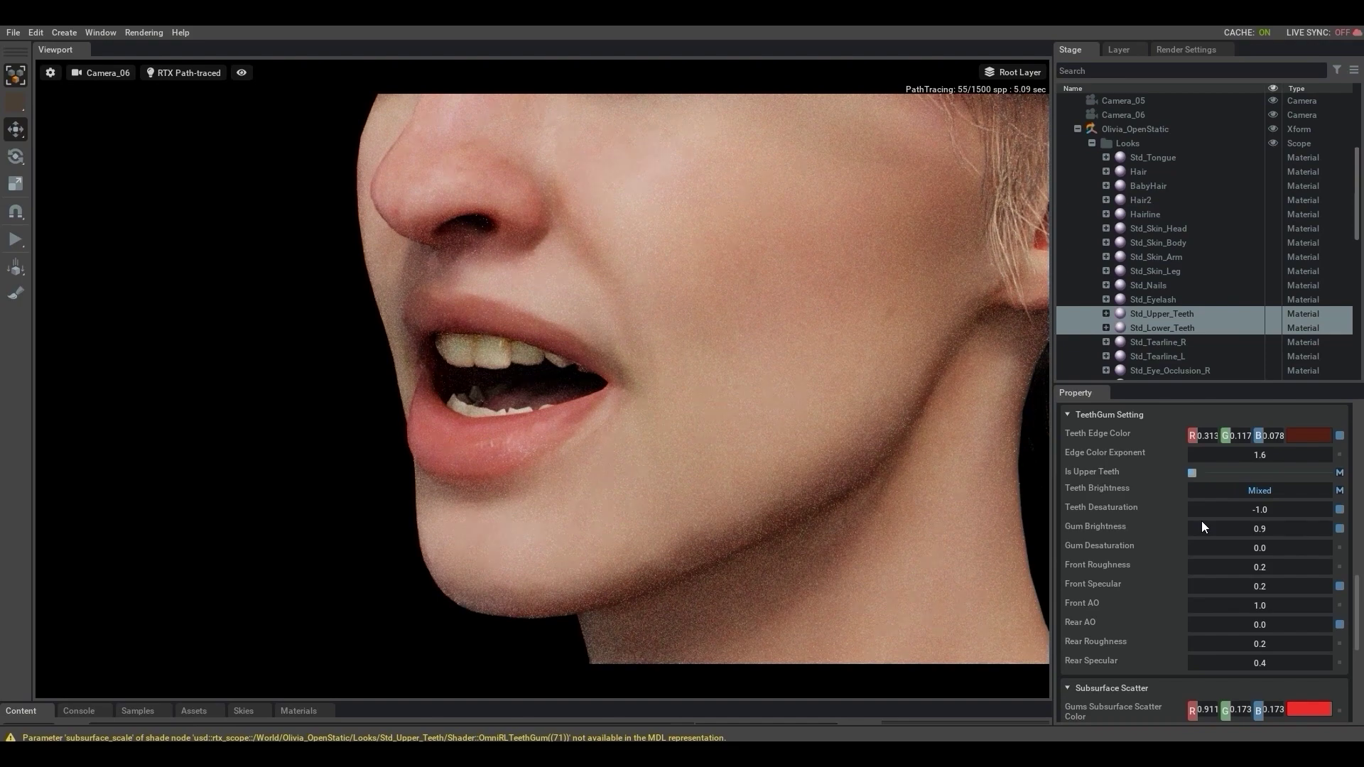
double_click(1260, 511)
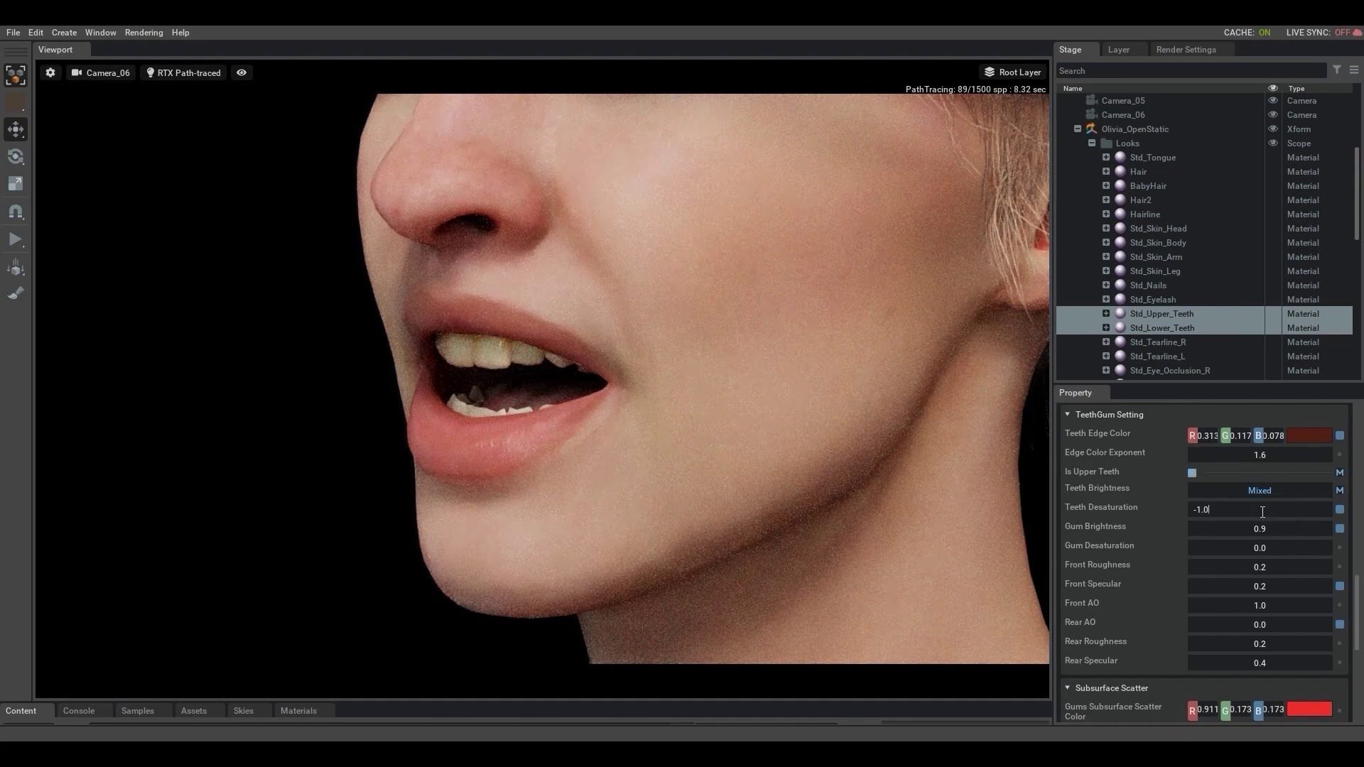
text(1)
key(Return)
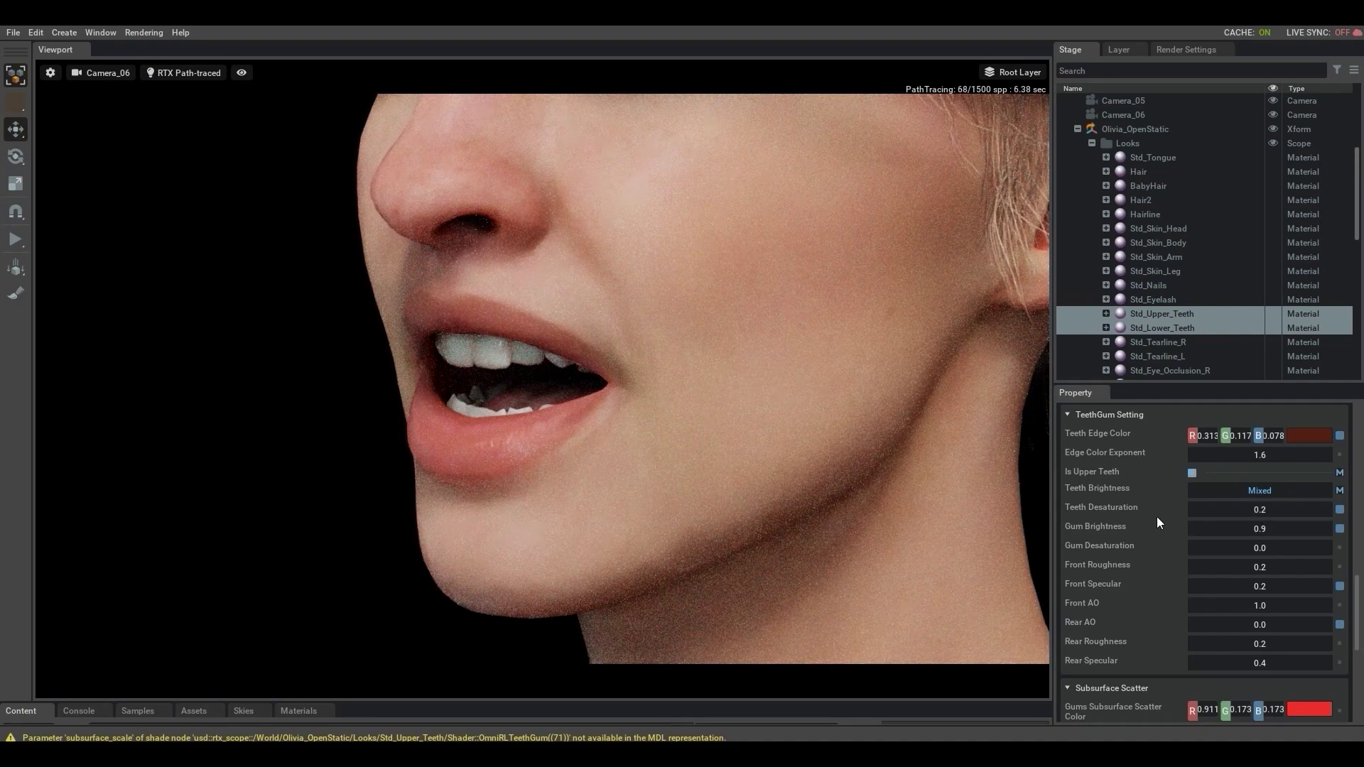
Set teeth front specular to 1 and test raising, then lowering, the tongue brightness.
double_click(1261, 586)
text(1)
key(Return)
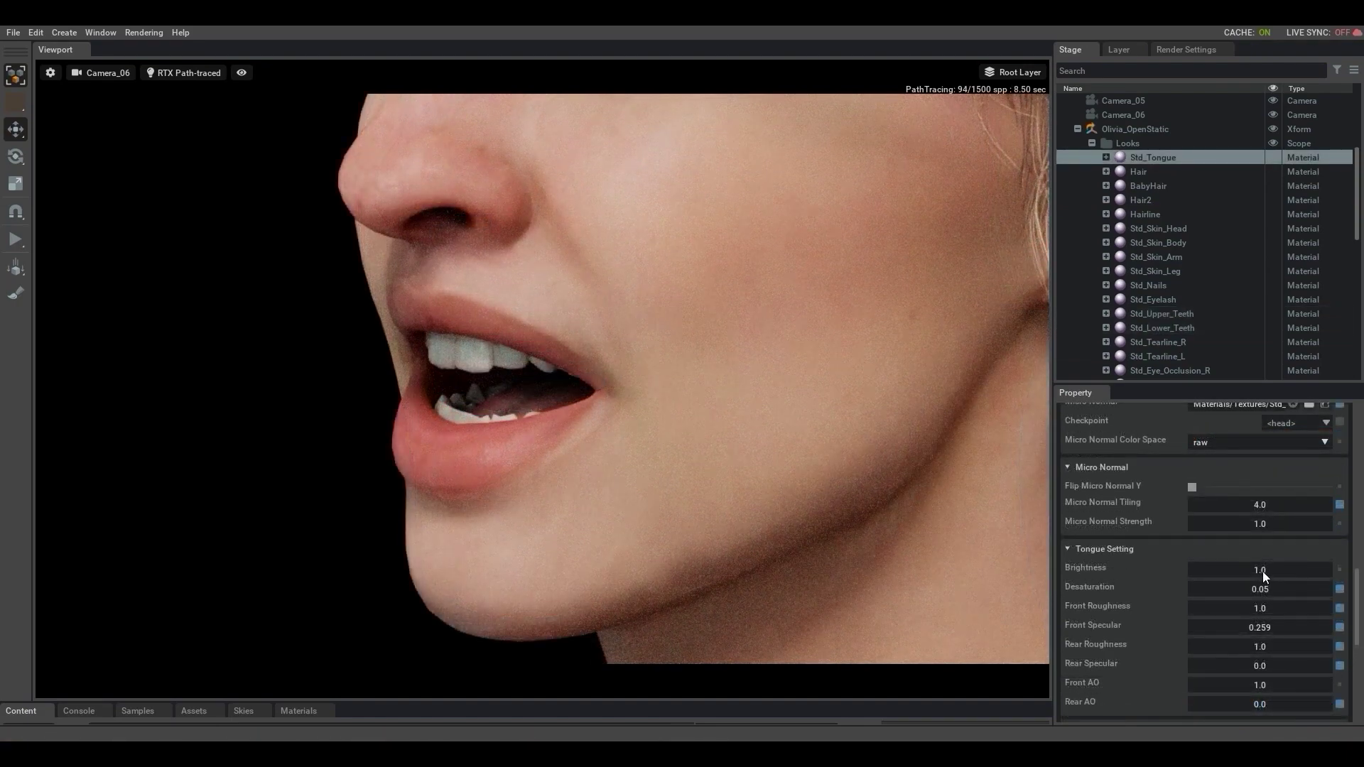
mouse_move(1264, 571)
mouse_down()
mouse_move(1293, 577)
mouse_move(1285, 586)
mouse_up()
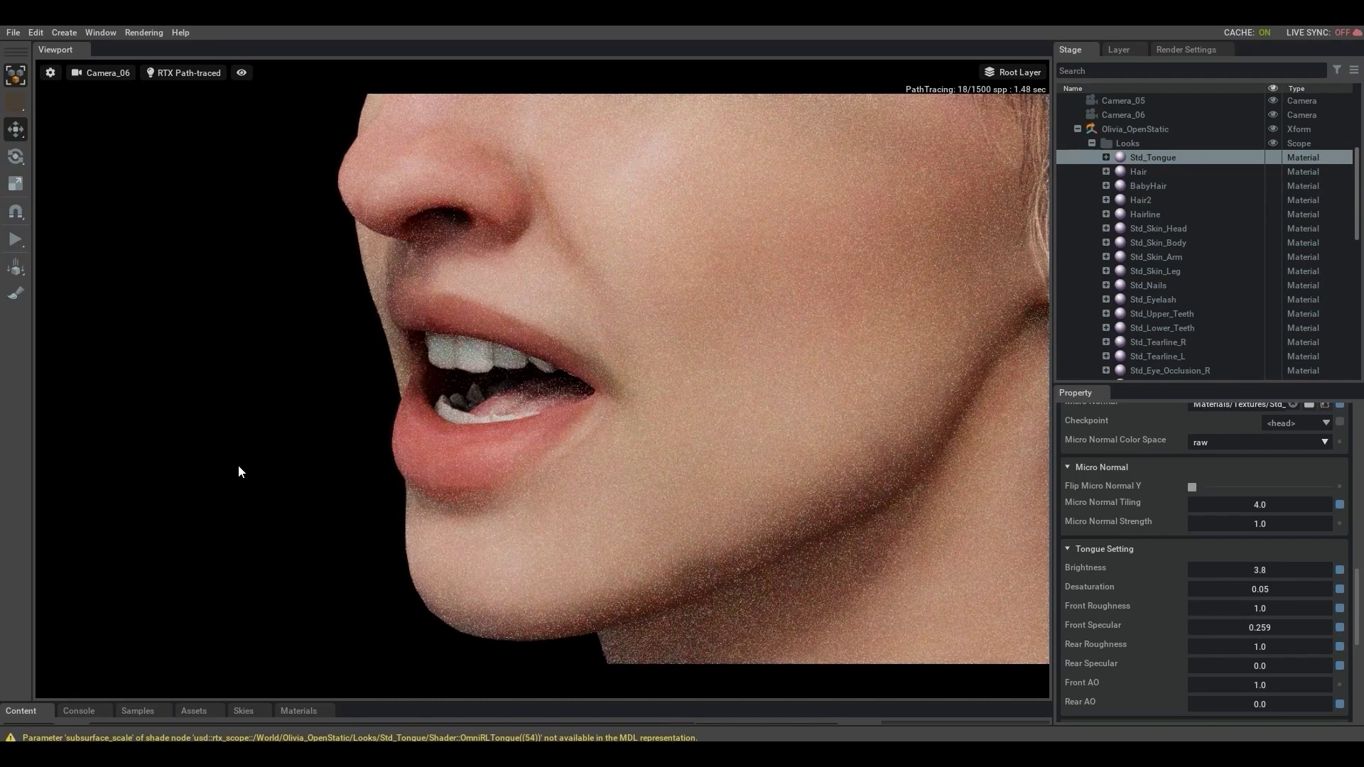
drag(1265, 572, 1238, 573)
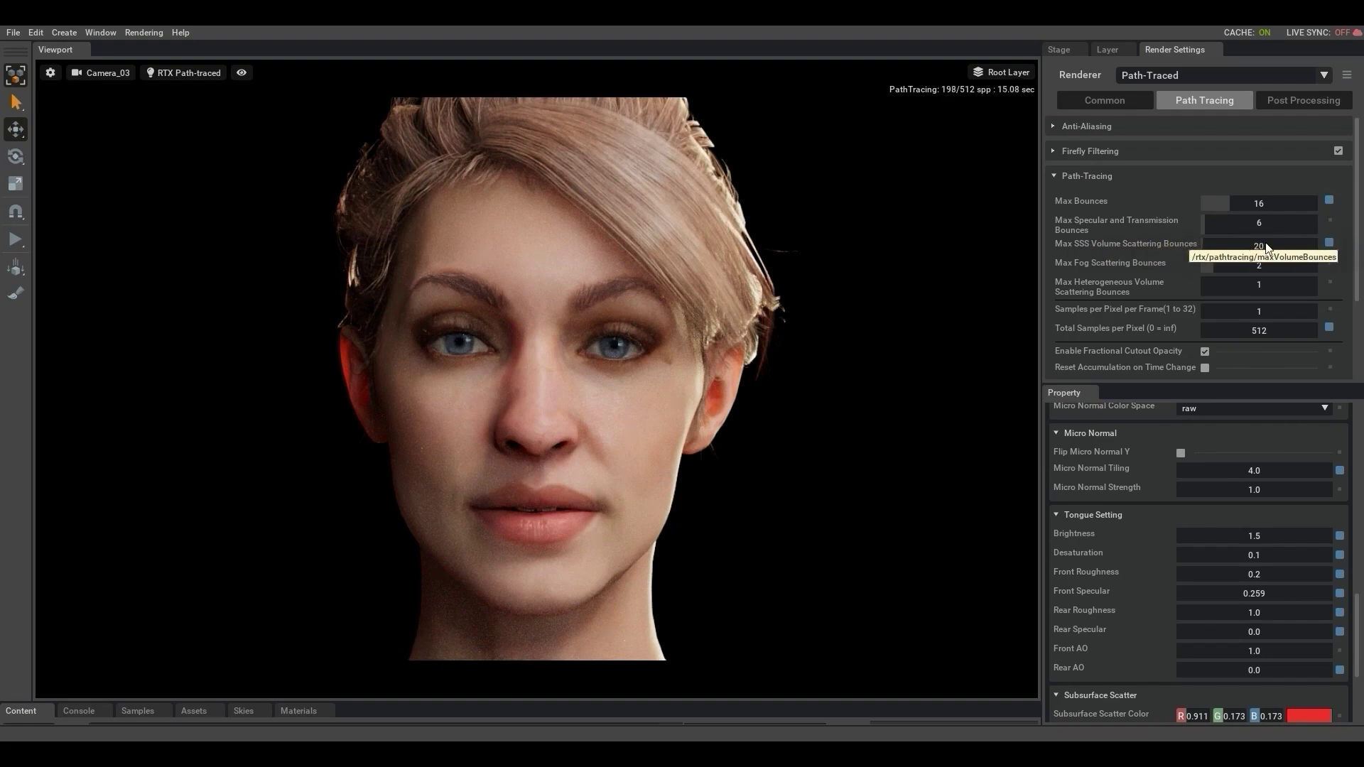
Try 1 Max SSS Volume Scattering Bounce in Path Tracing, then restore it to 20.
double_click(1268, 247)
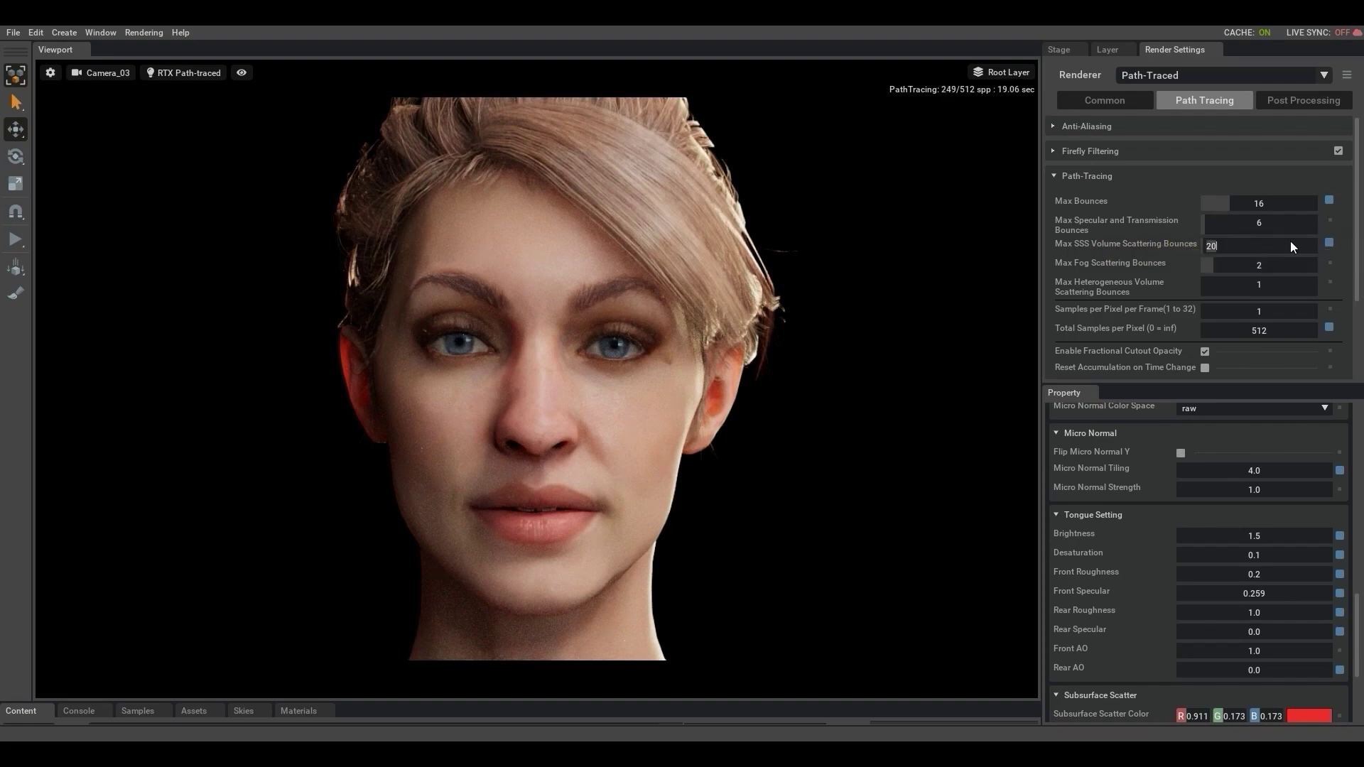
text(1)
key(Return)
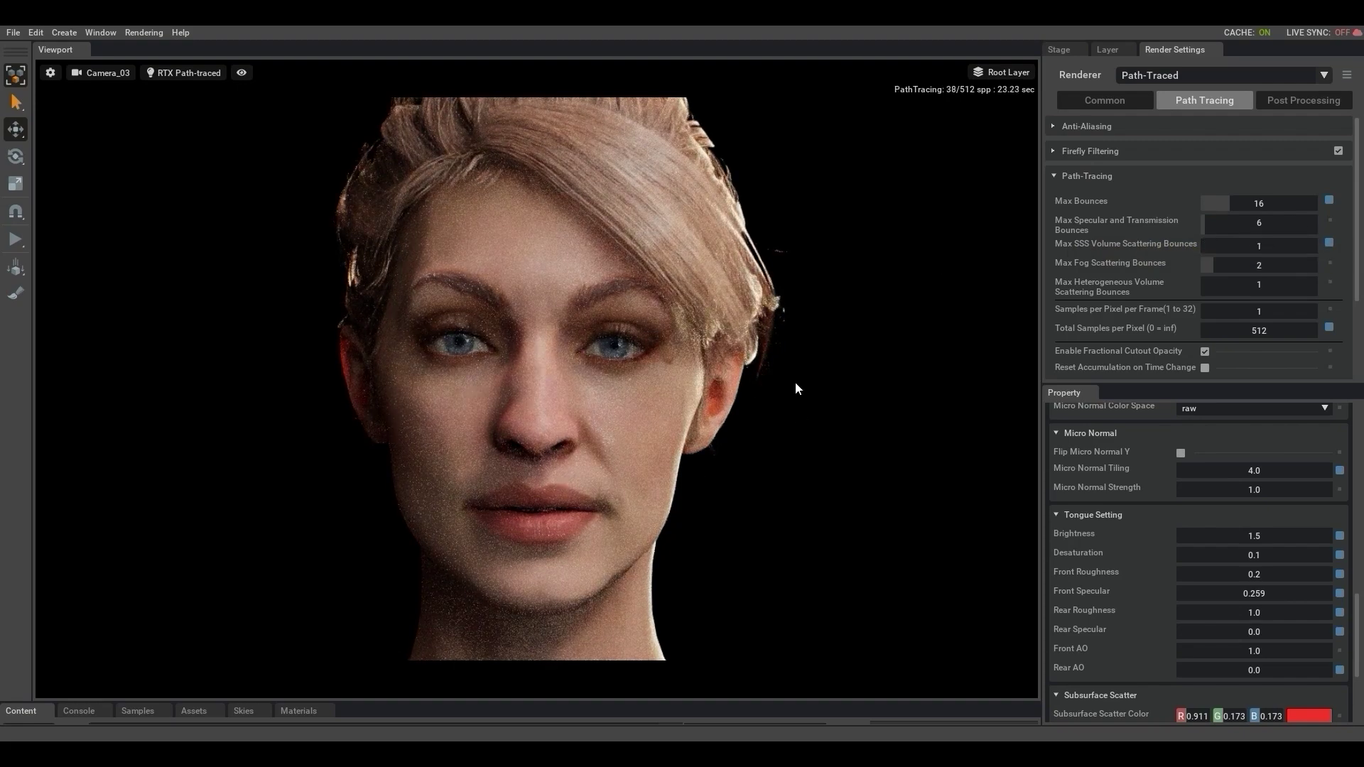
double_click(1260, 246)
text(20)
key(Return)
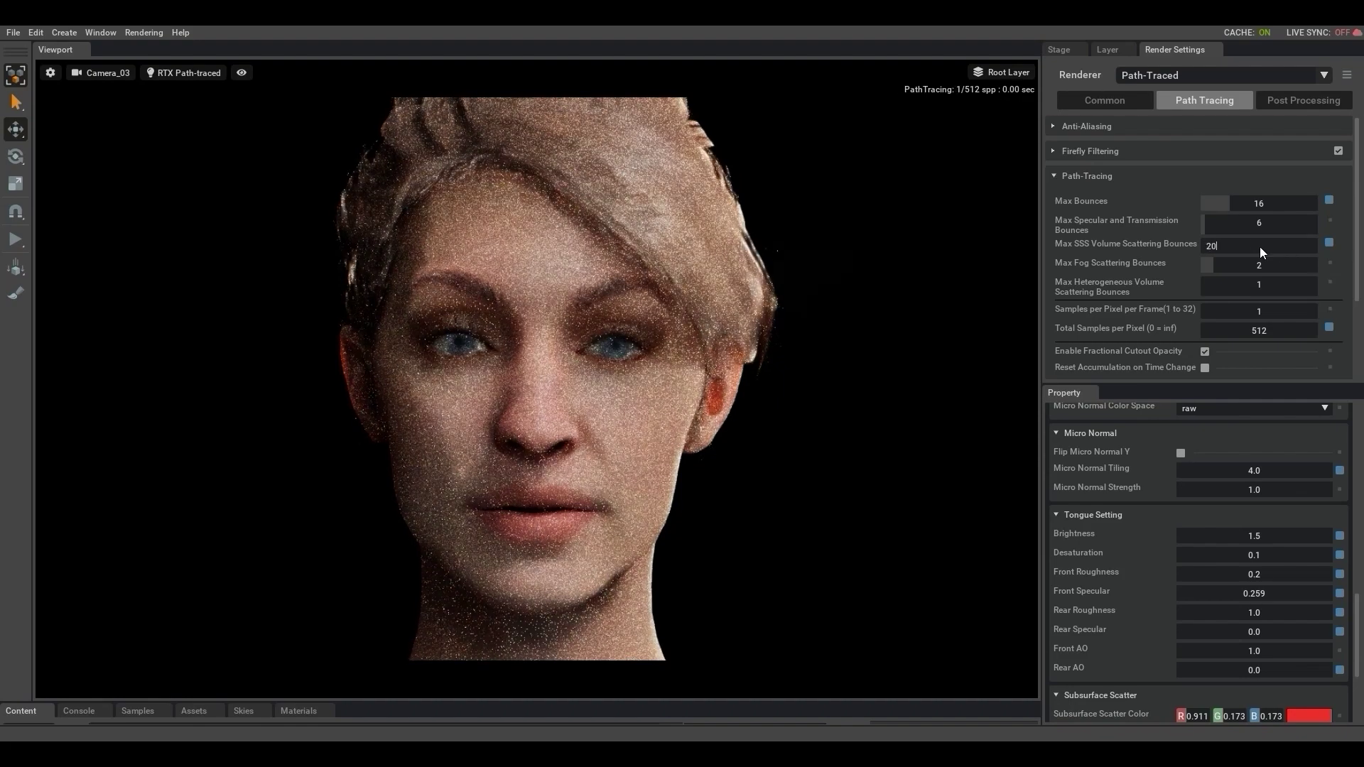
Enable Depth of Field Camera Overrides with subject distance 110 and f-stop 3.
click(1296, 104)
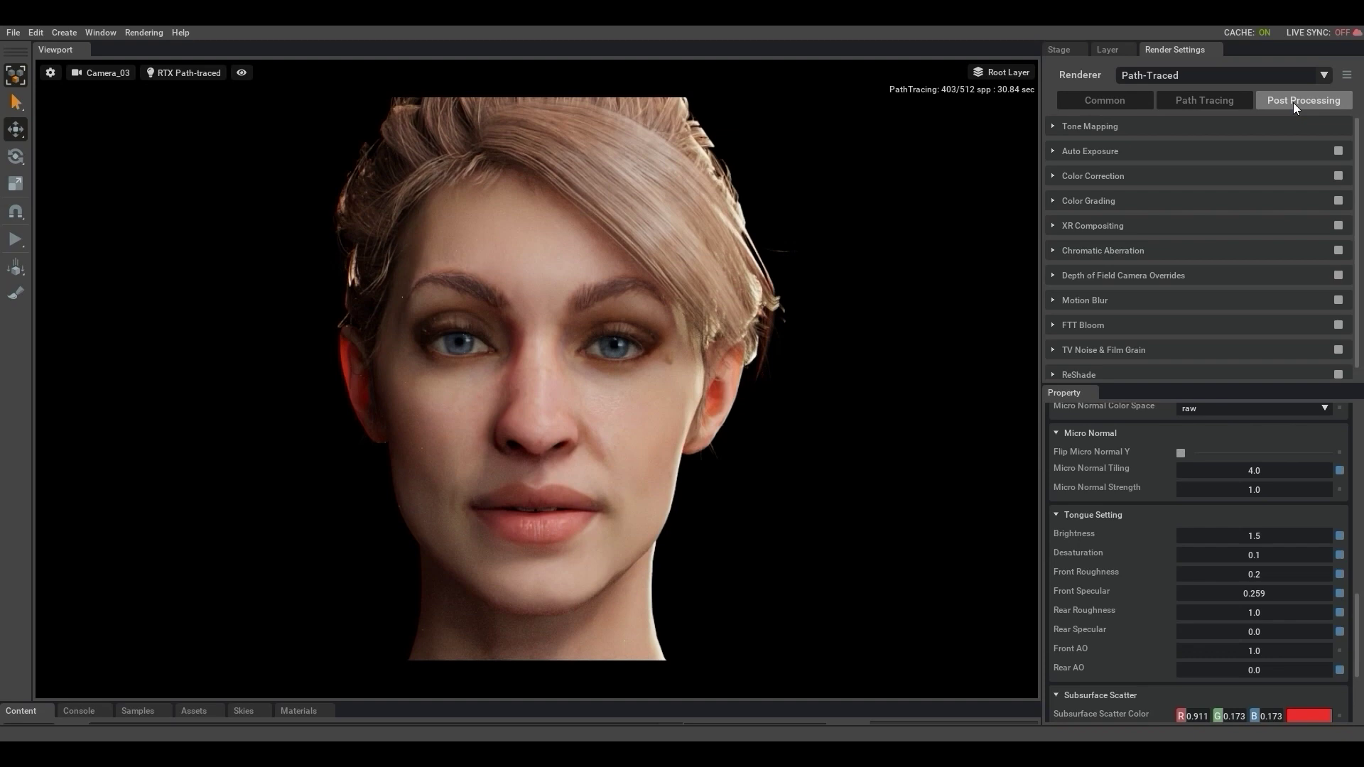
click(1338, 275)
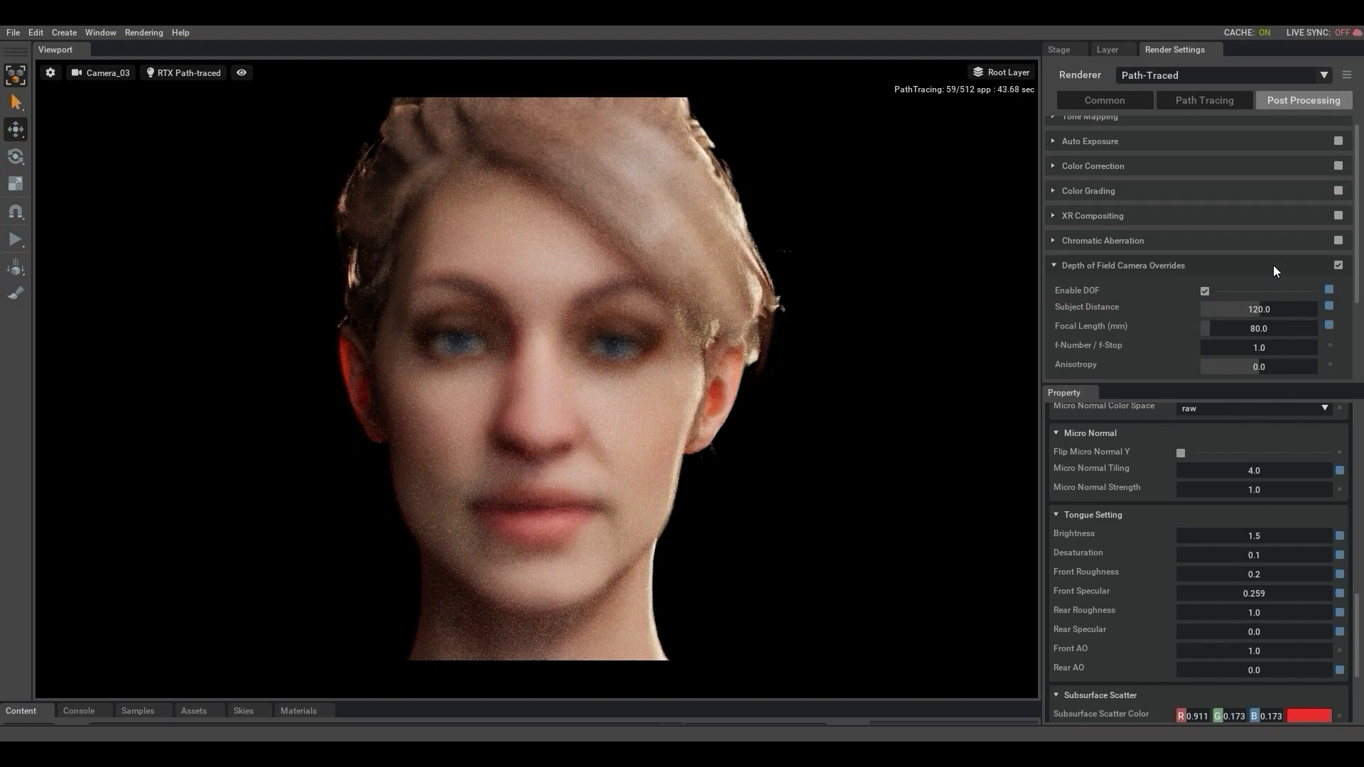
double_click(1270, 312)
text(110)
key(Return)
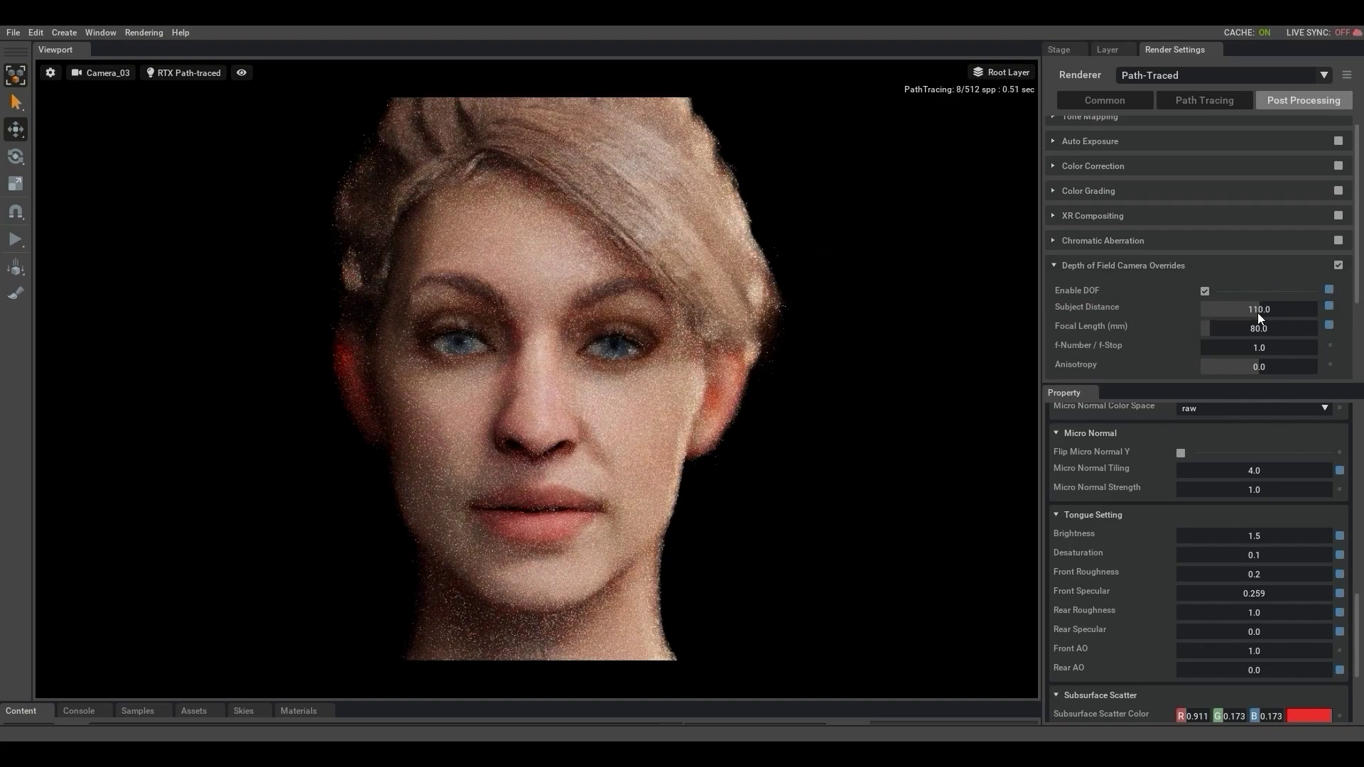
double_click(1259, 347)
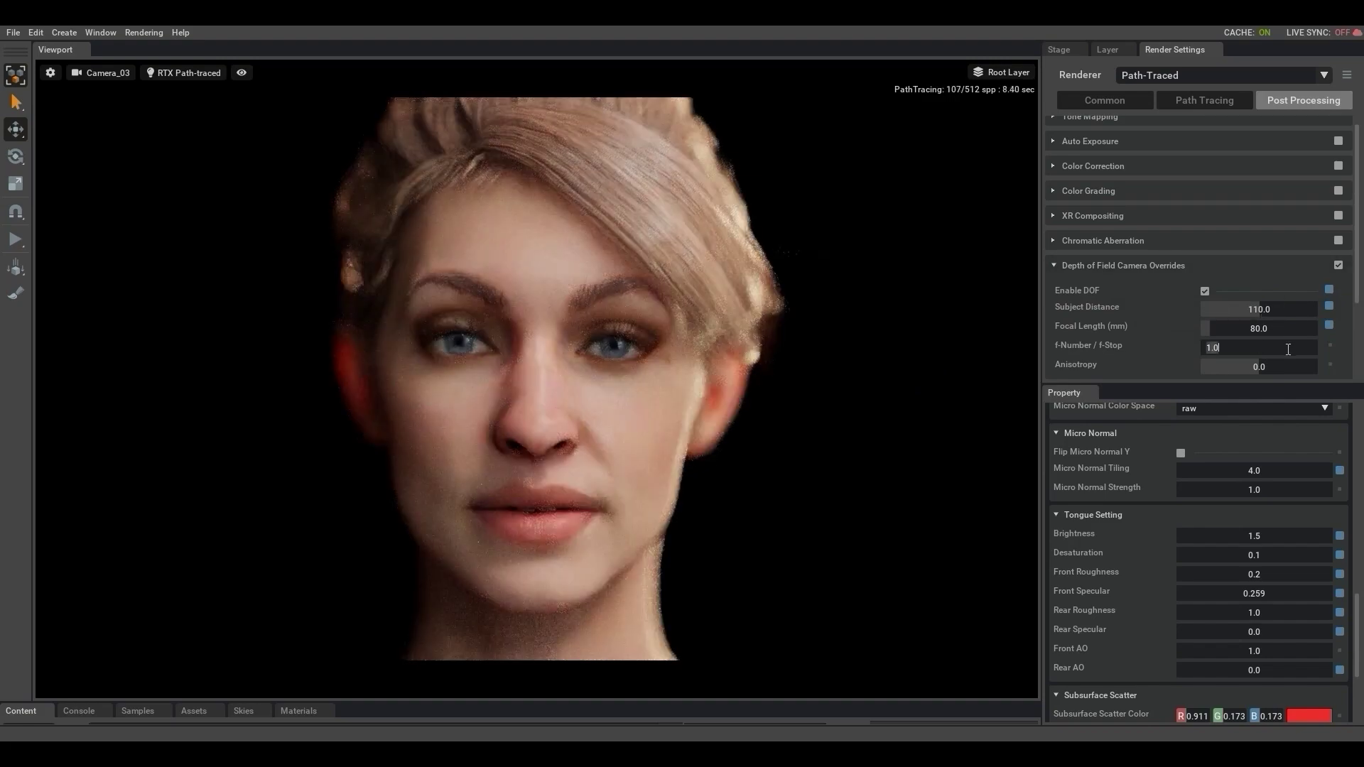
text(3)
key(Return)
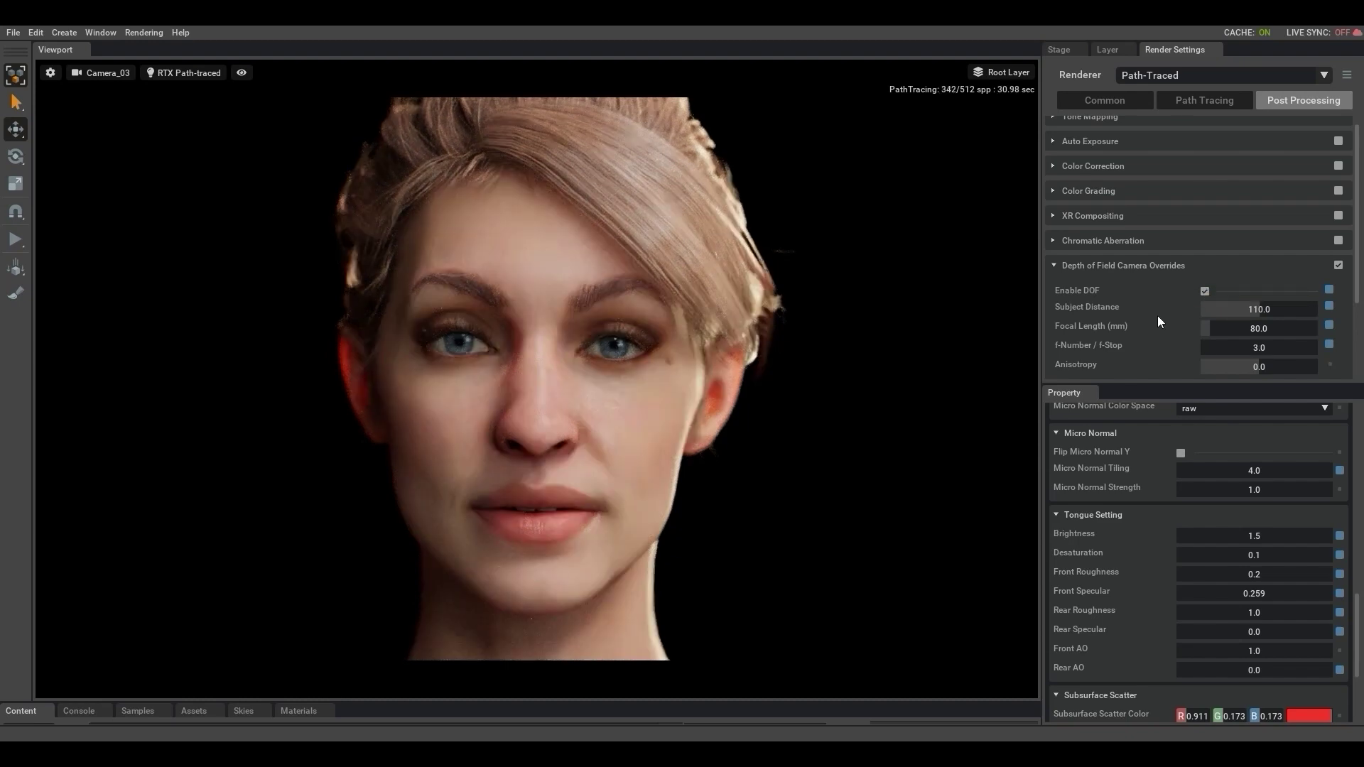